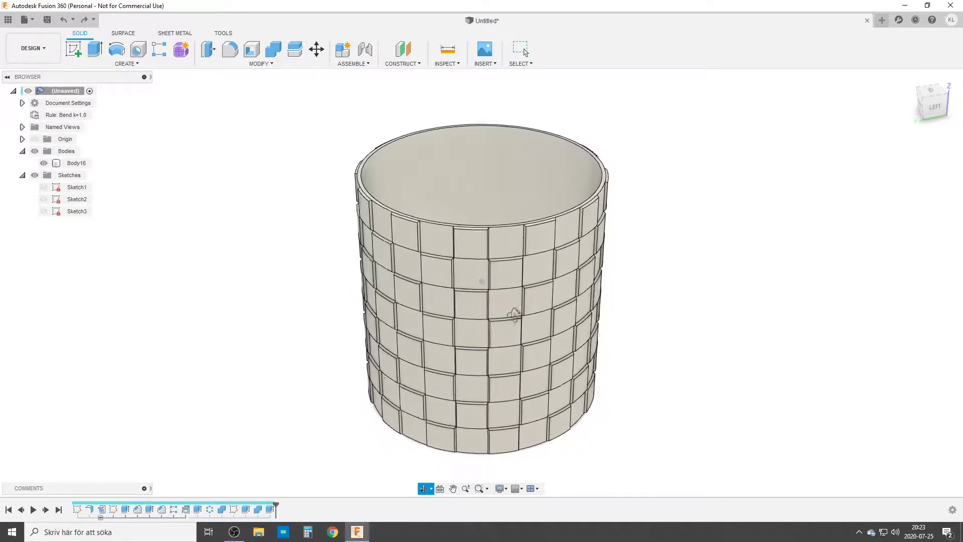
Step: Examine the finished cylinder's raised square pattern, its rim and its interior from several angles
key(Escape)
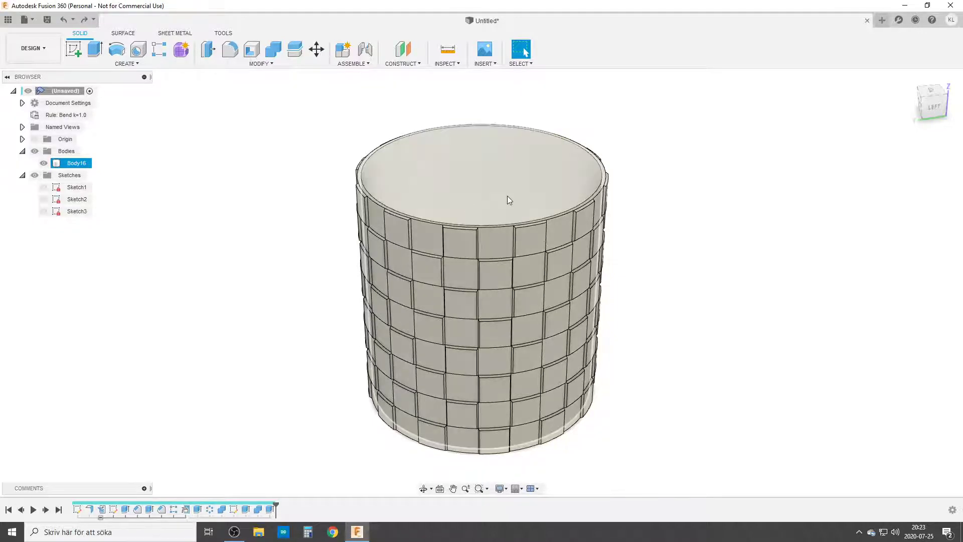
click(507, 195)
click(495, 227)
click(662, 278)
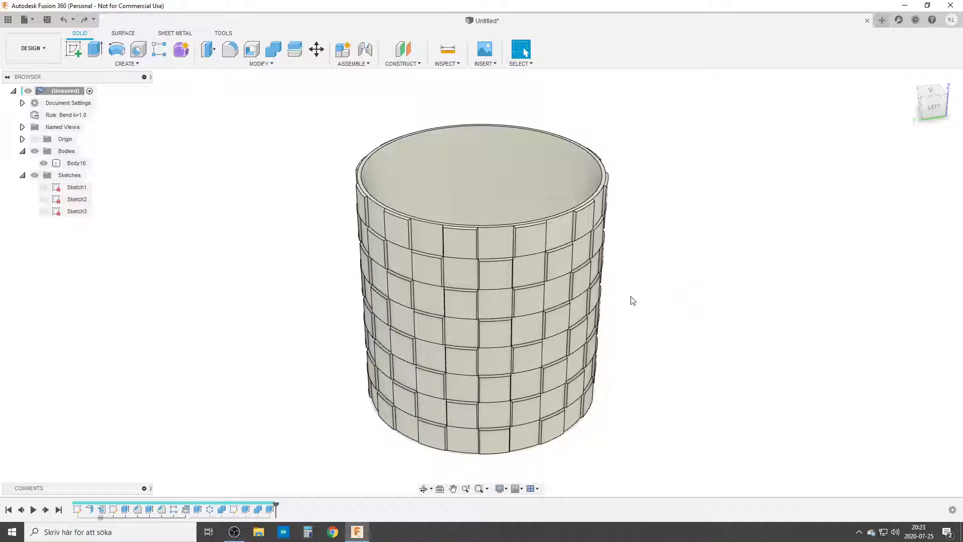
click(478, 320)
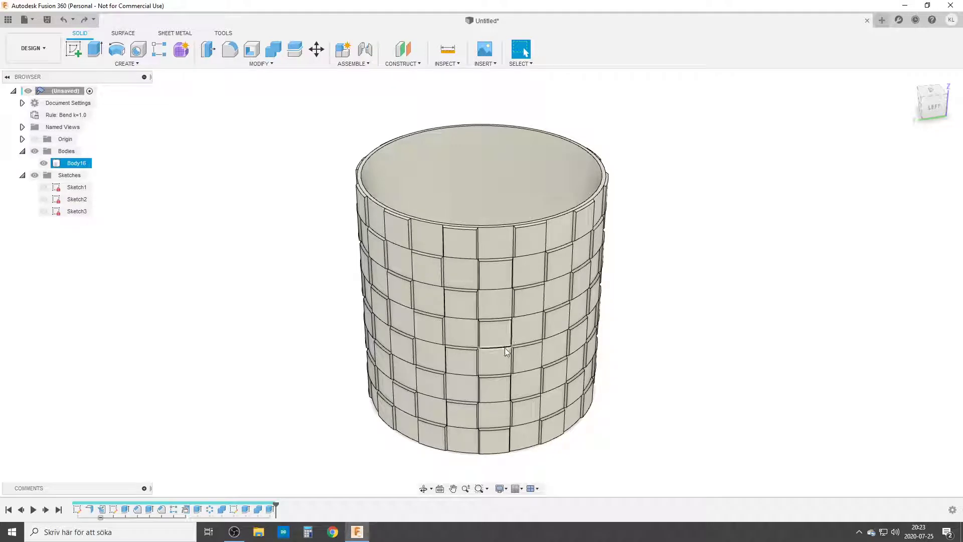
scroll(507, 351, up, 1)
scroll(499, 337, down, 2)
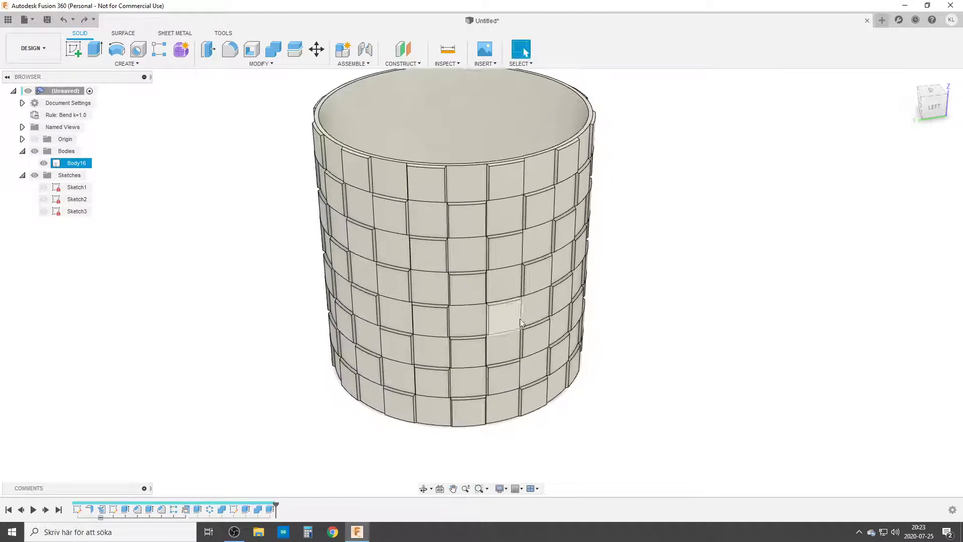
click(651, 324)
scroll(651, 324, down, 2)
shift+middle_drag(654, 325, 701, 228)
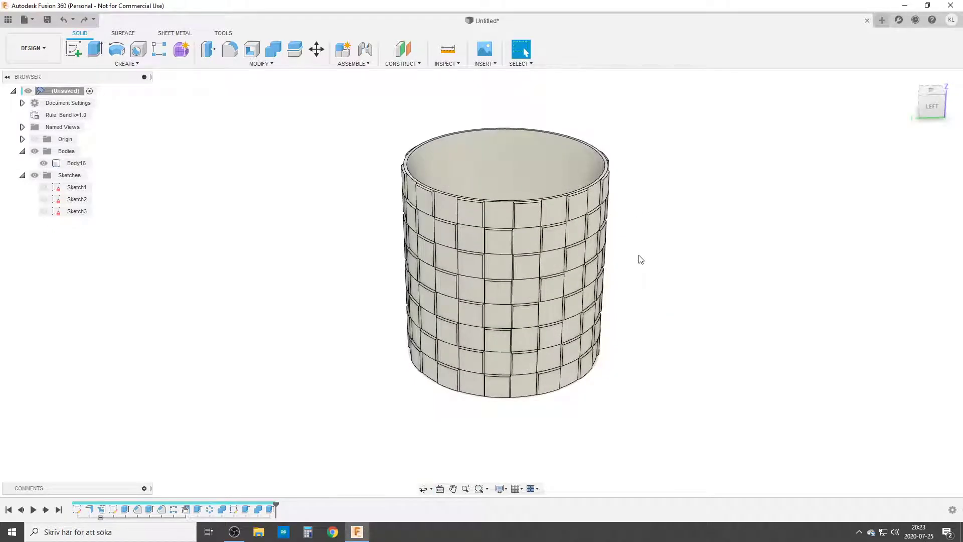
click(499, 282)
click(680, 284)
scroll(612, 316, up, 2)
scroll(612, 316, down, 3)
click(577, 235)
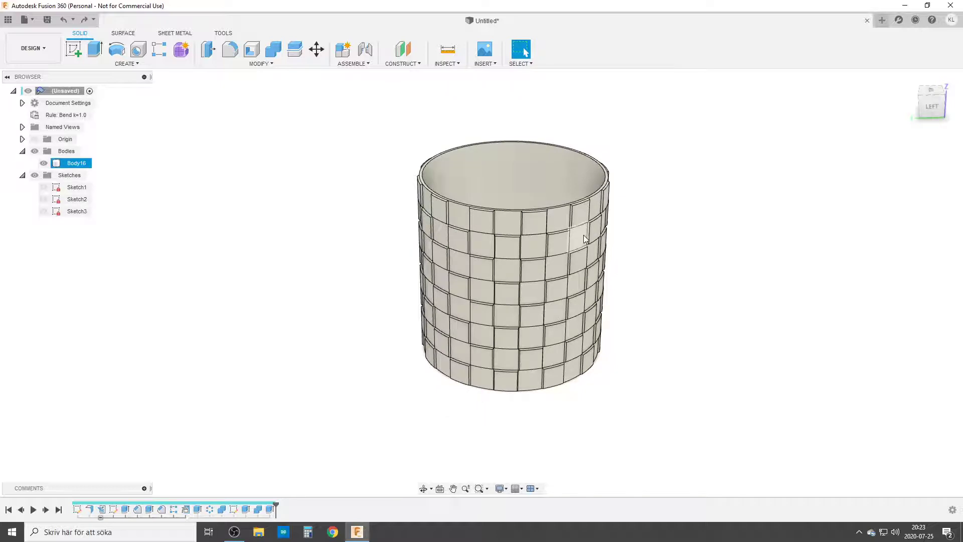
scroll(546, 281, up, 2)
shift+middle_drag(545, 286, 528, 308)
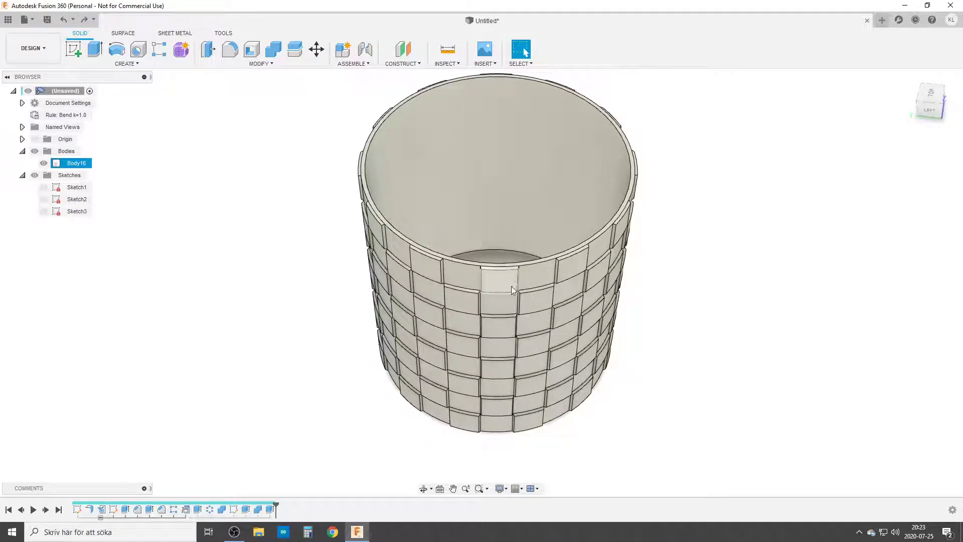
shift+middle_drag(528, 326, 505, 314)
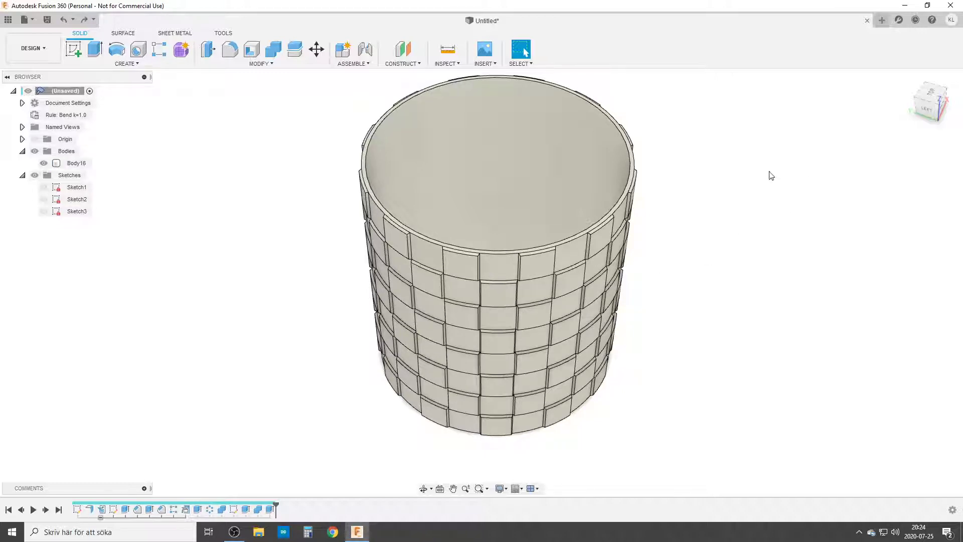
Step: Create a new empty design and open its parameter table
click(882, 23)
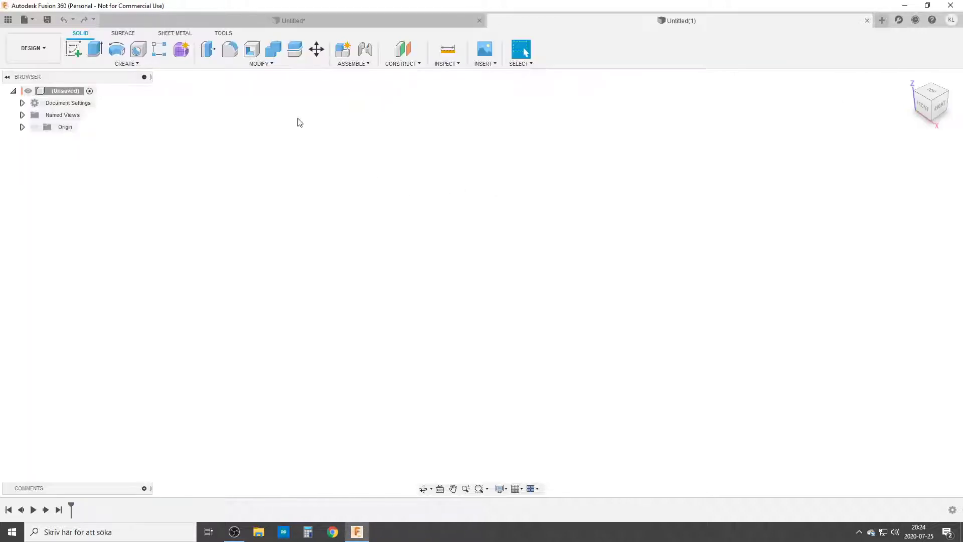
click(267, 65)
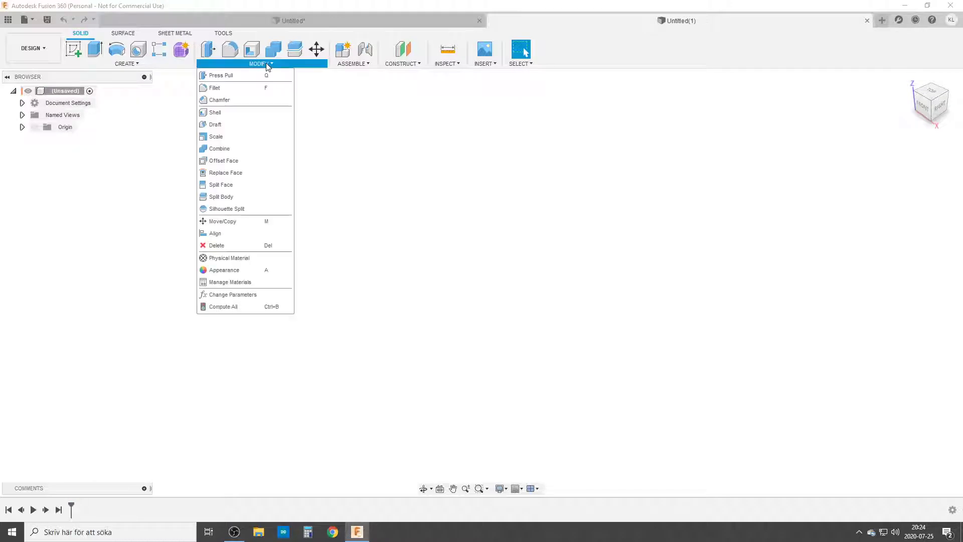
click(232, 294)
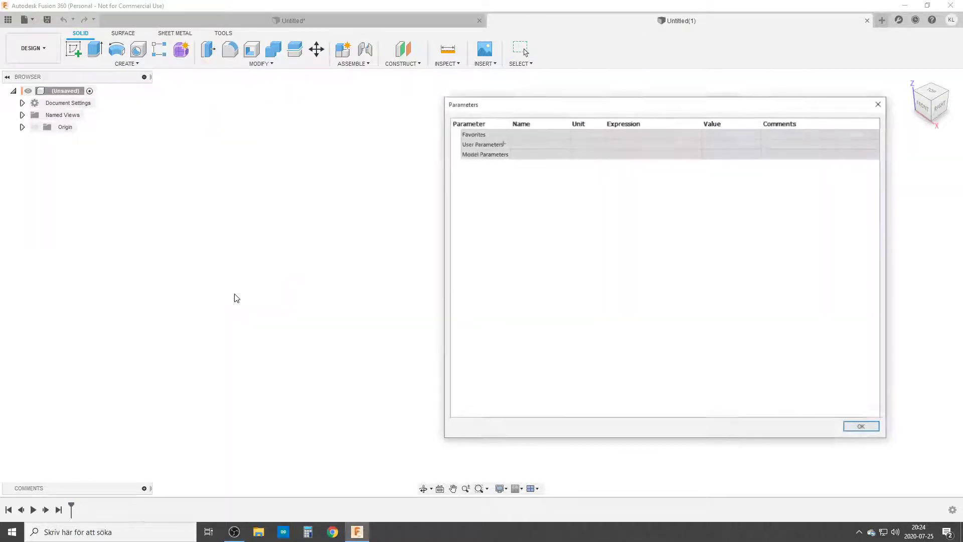
Step: Add a user parameter Cylinder_diam in mm with the expression 150 and mark it as a favorite
click(502, 144)
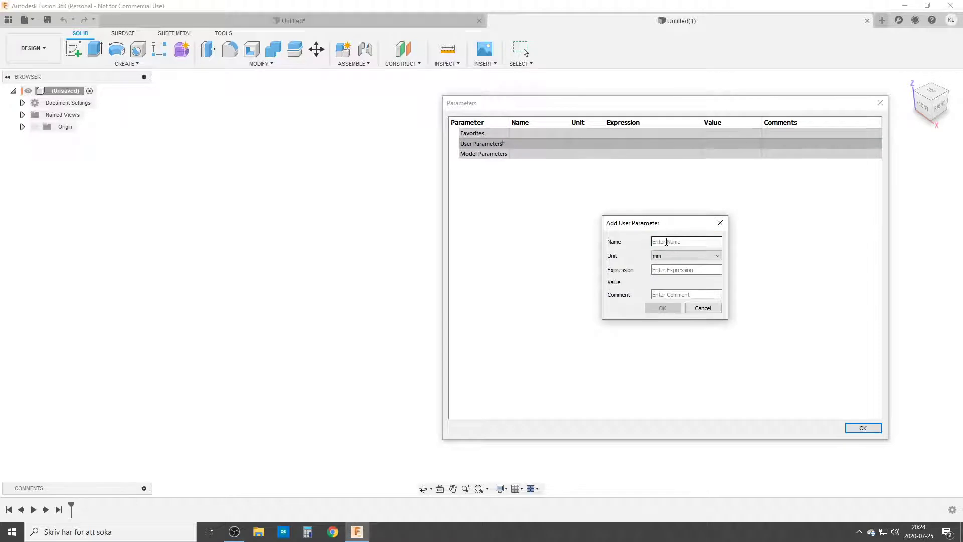
text(Cylinder_diam)
click(666, 273)
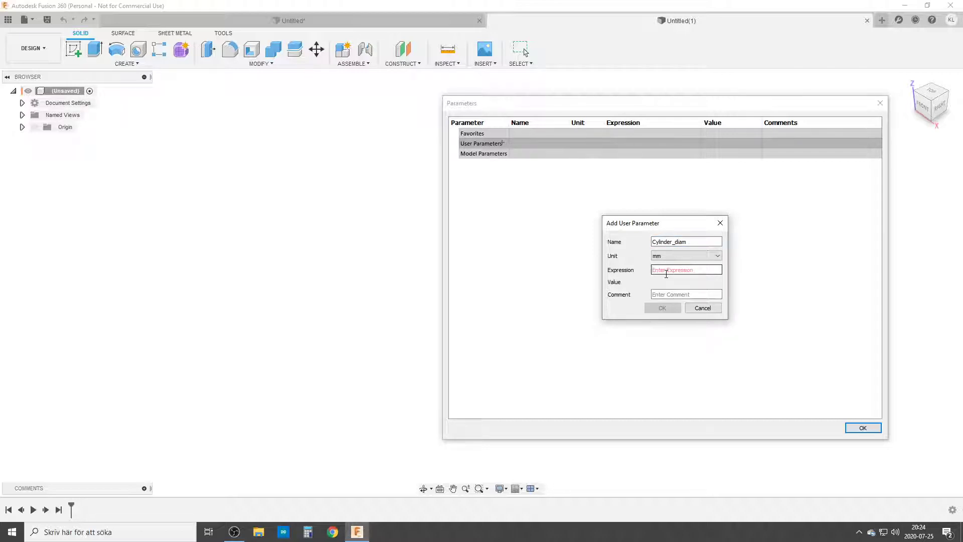
text(150)
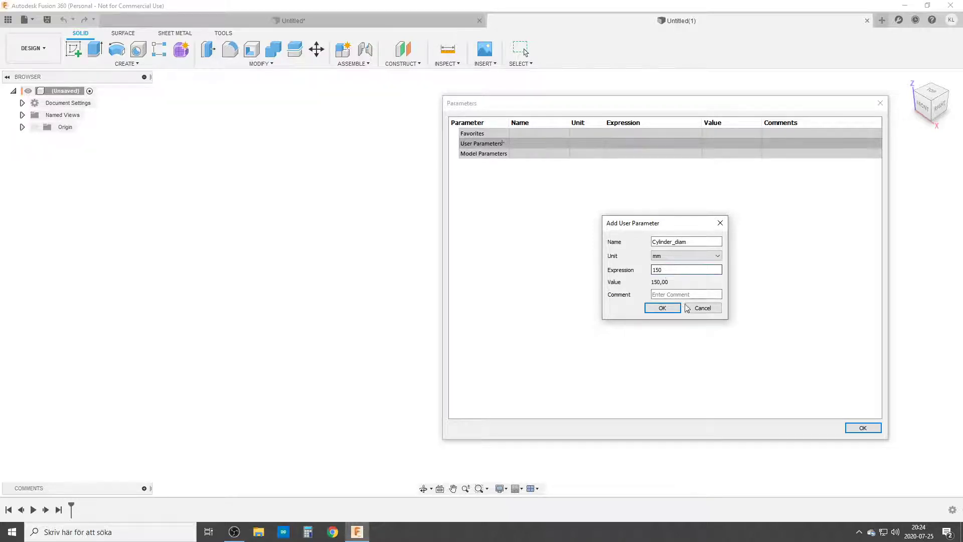
click(664, 307)
click(474, 153)
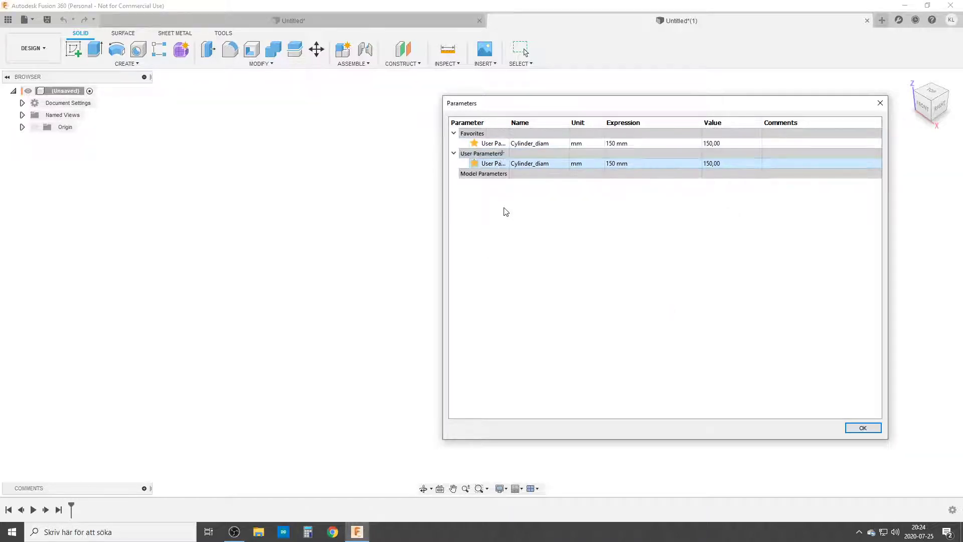
Step: Add a user parameter Nr_Pattern_cylinder with no units and the expression 8, and mark it as a favorite
click(502, 153)
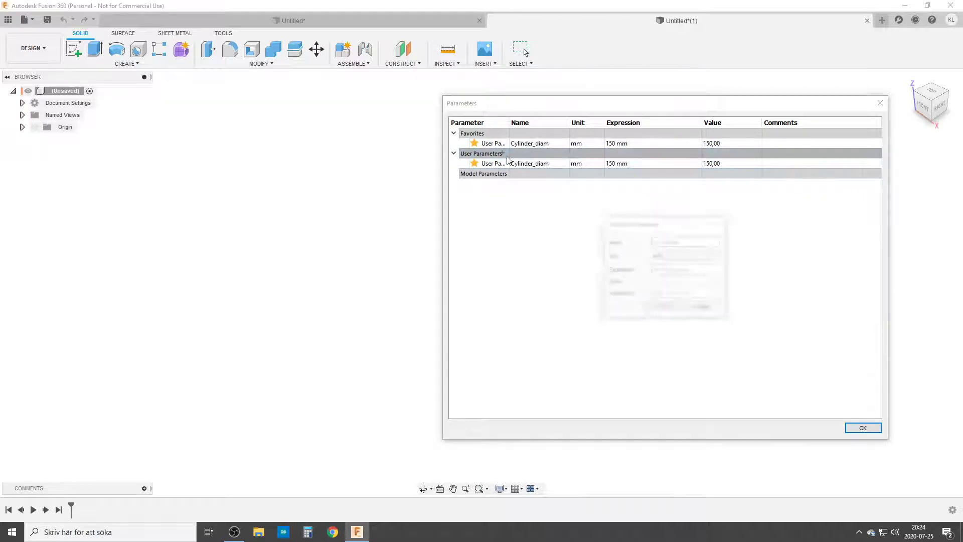
click(671, 241)
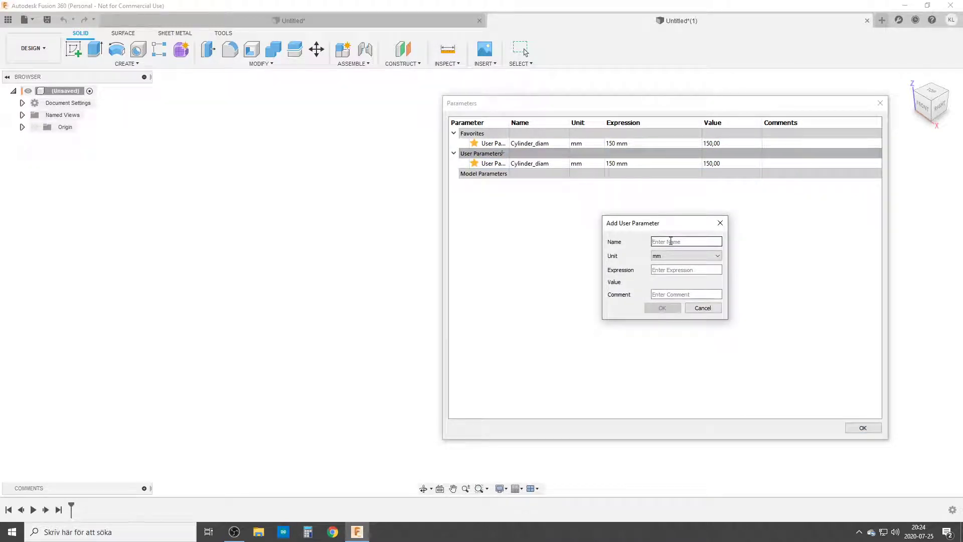
text(C)
text(r_P)
text(attern)
text(_cylinder)
click(683, 256)
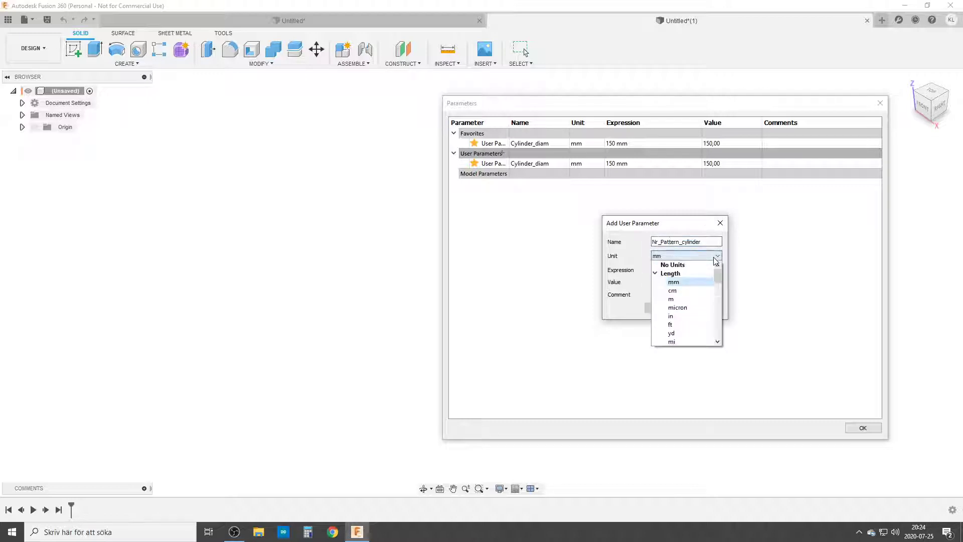
click(680, 265)
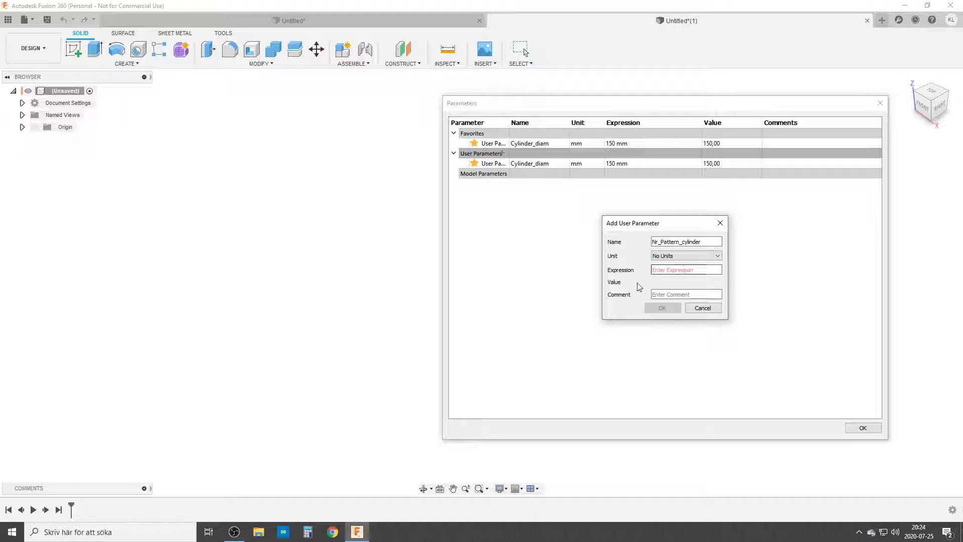
click(664, 270)
text(8)
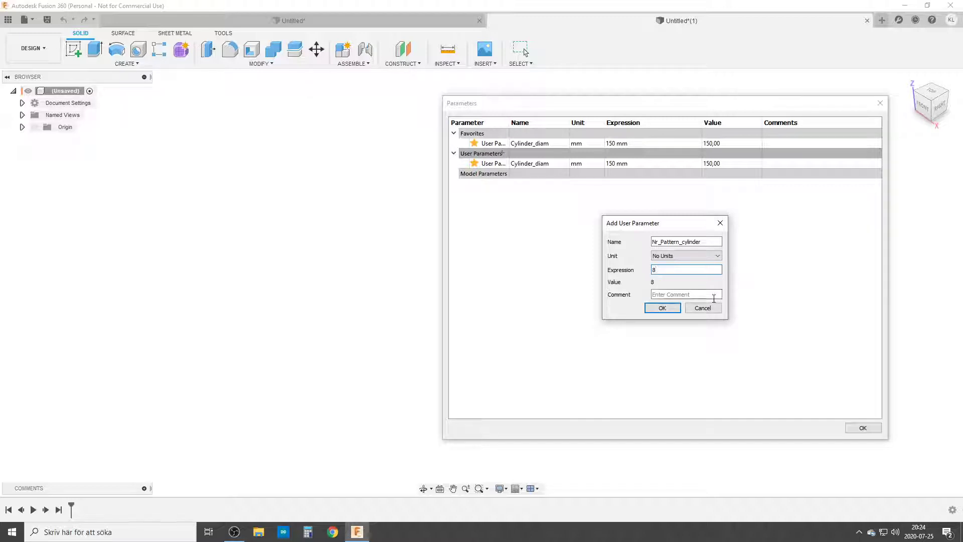
click(659, 308)
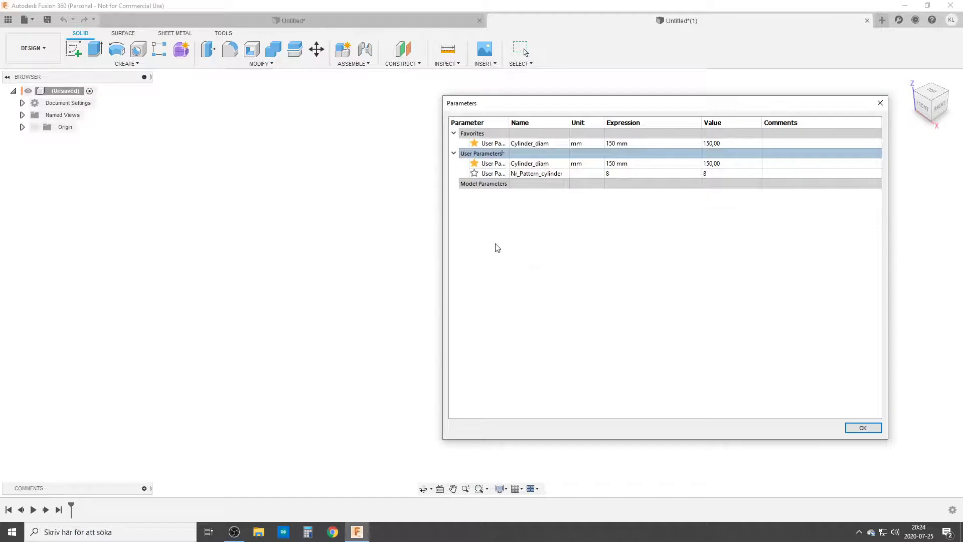
click(474, 173)
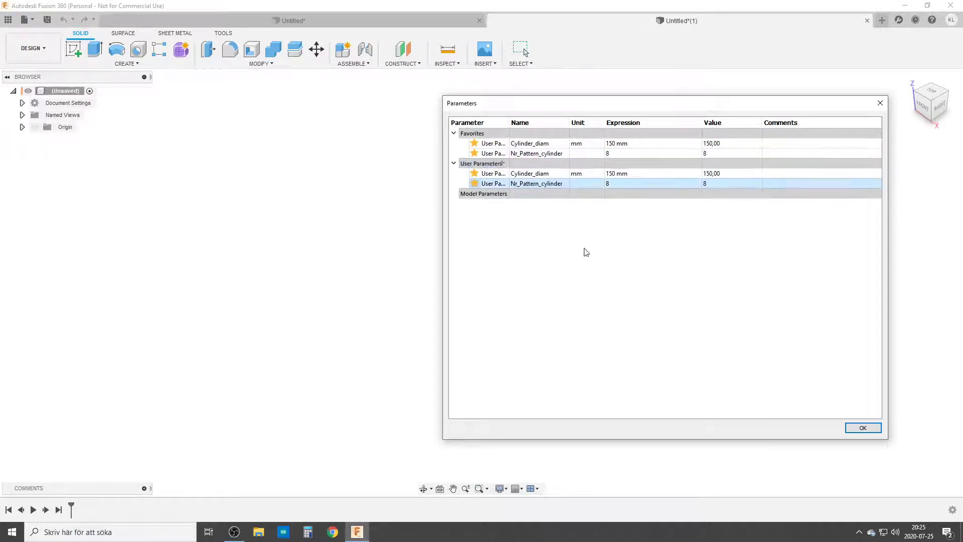
Step: Add a user parameter Nr_Pattern_Height with no units, set its expression to 6, and mark it as a favorite
click(502, 163)
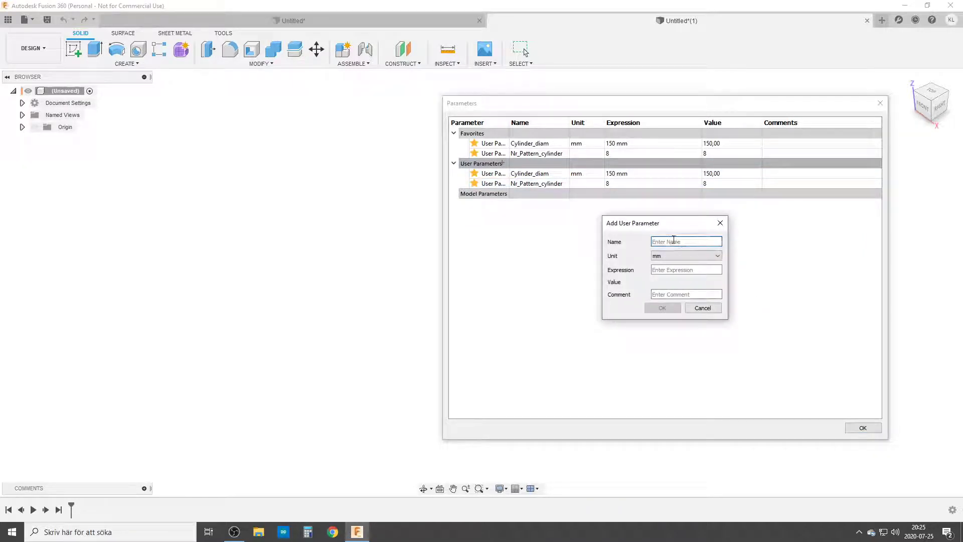
text(N)
text(r_Pattern_Heoi)
text(igh)
text(t)
click(678, 256)
click(672, 264)
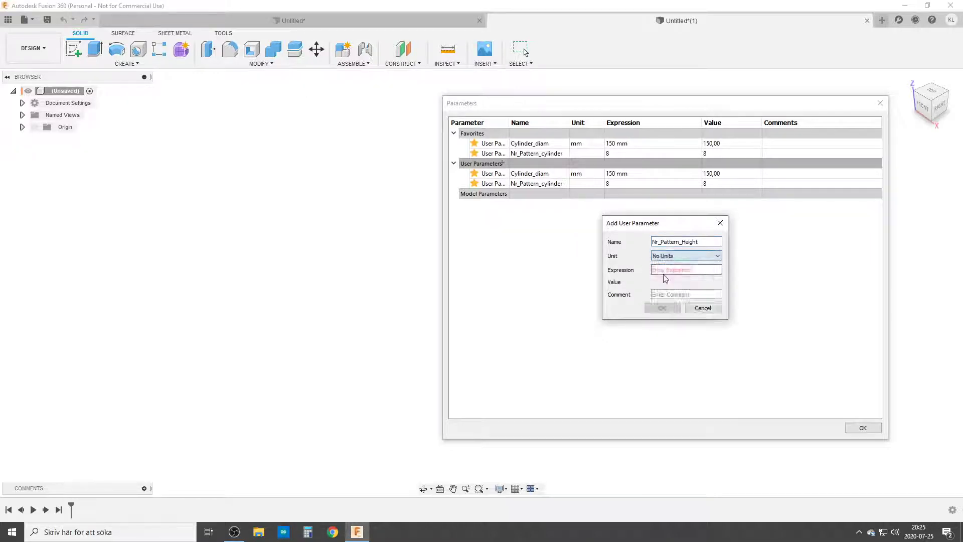
click(709, 268)
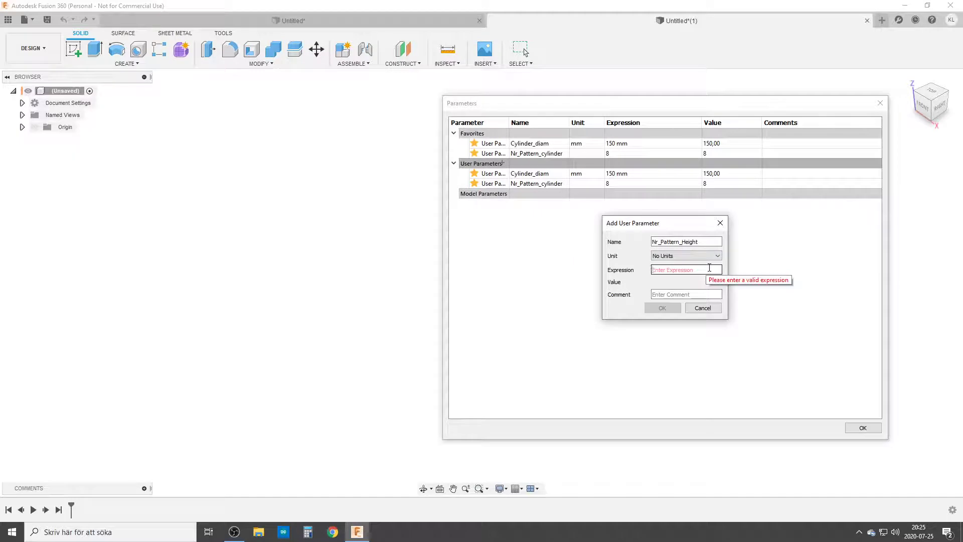
text(8)
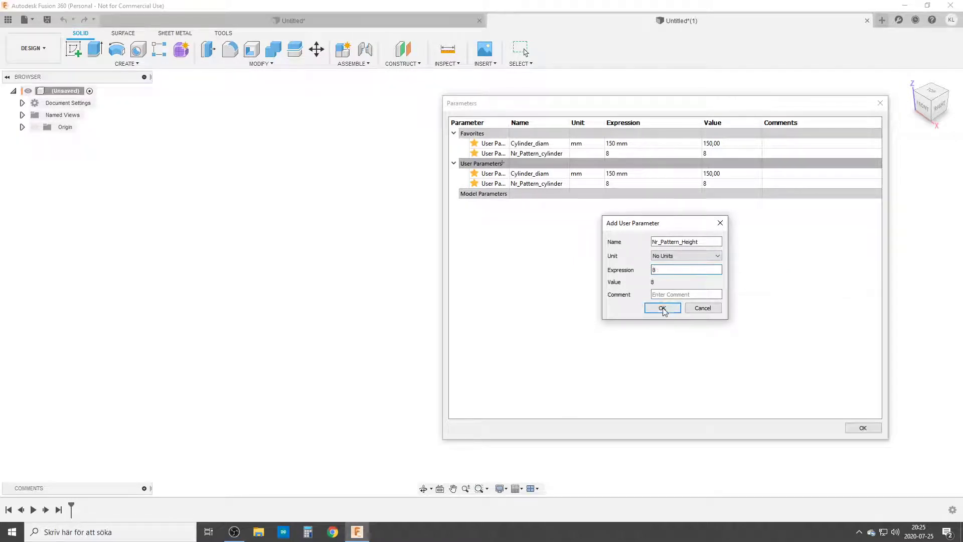
click(662, 307)
click(617, 192)
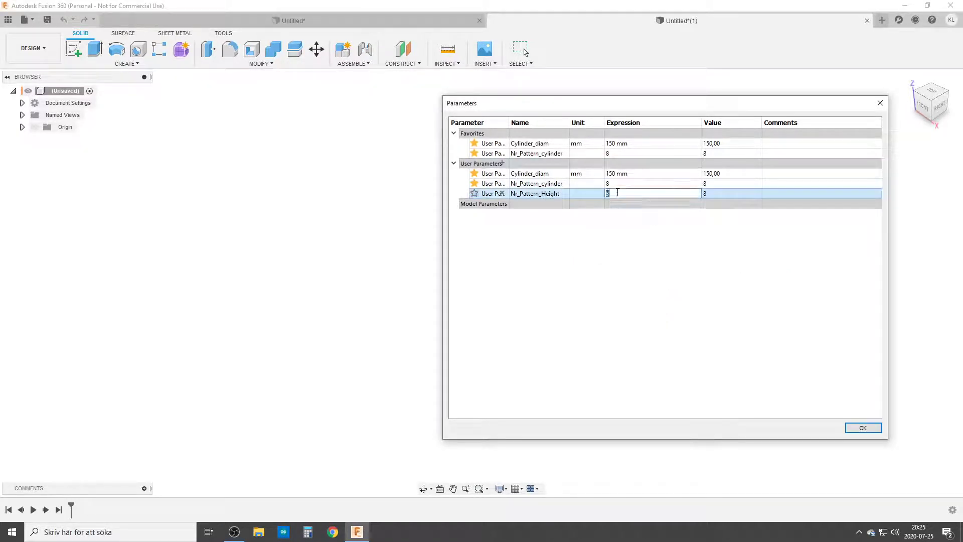
key(Return)
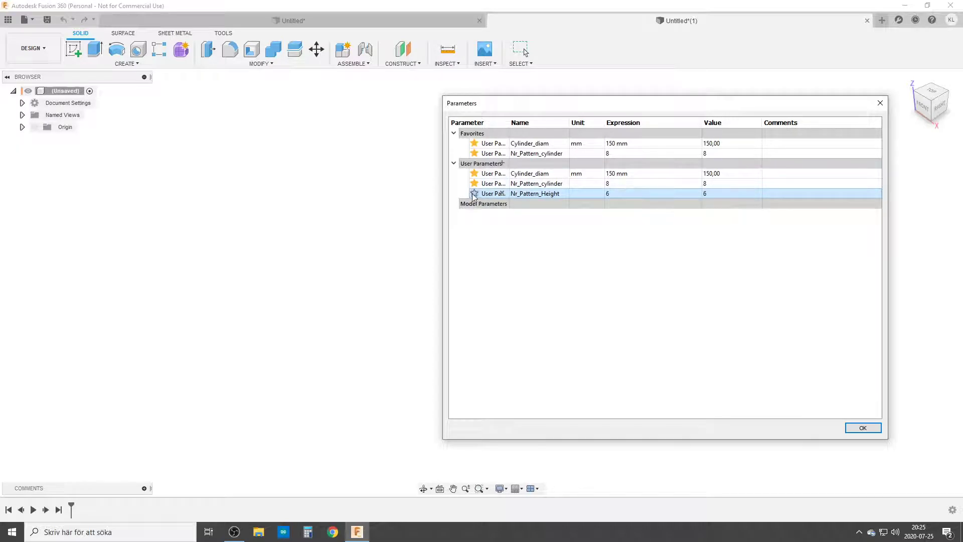
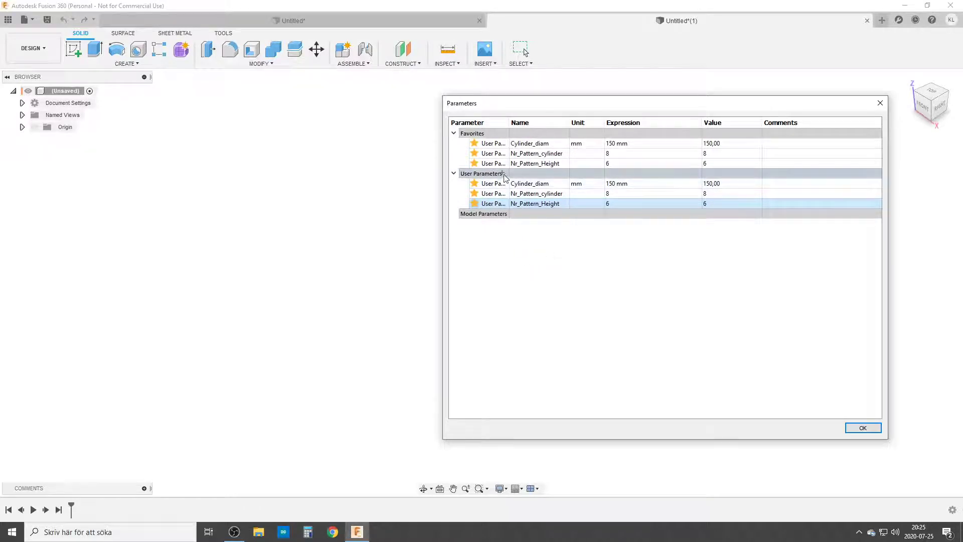
Step: Add a user parameter Arc_Angle in degrees with the expression 360/Nr_Pattern_cylinder
click(502, 174)
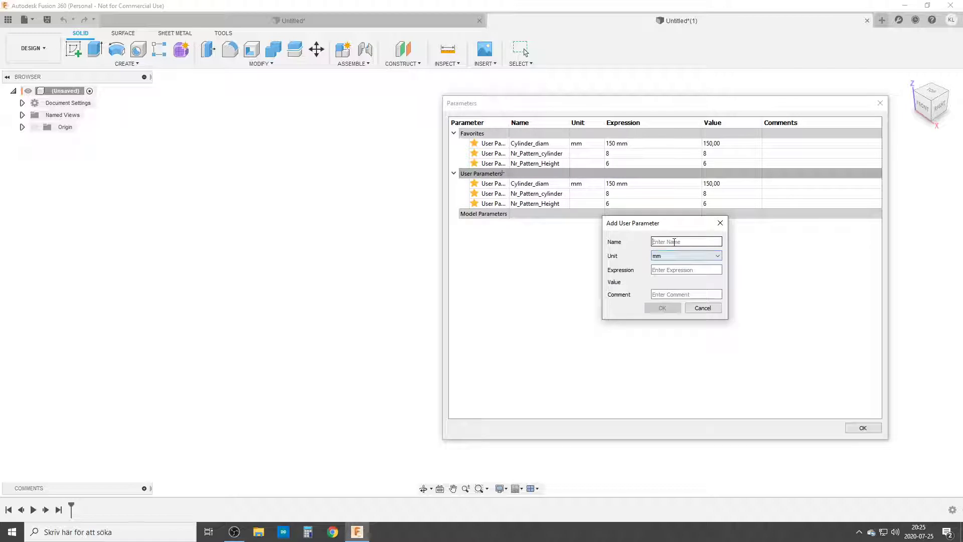
text(Arc_Angle)
click(681, 256)
scroll(682, 321, down, 2)
click(673, 333)
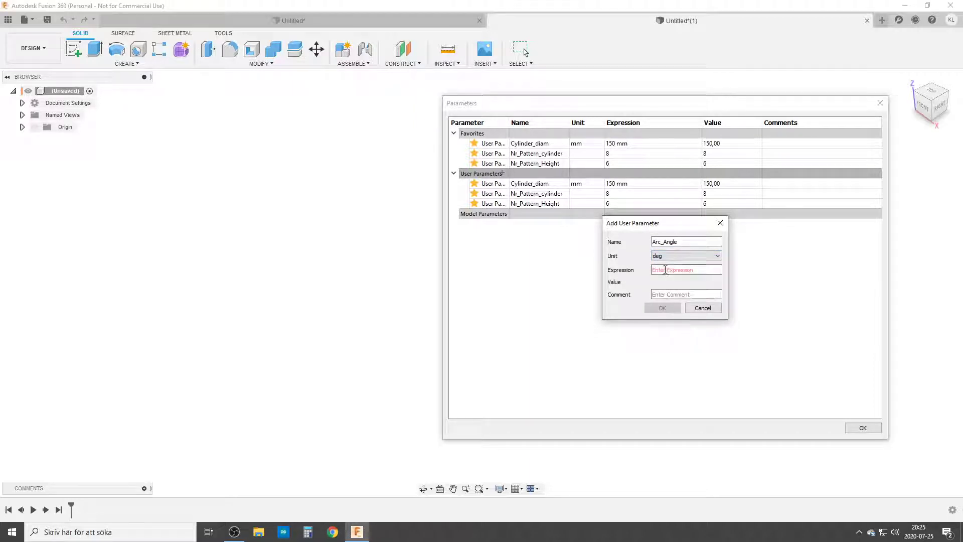
text(360/)
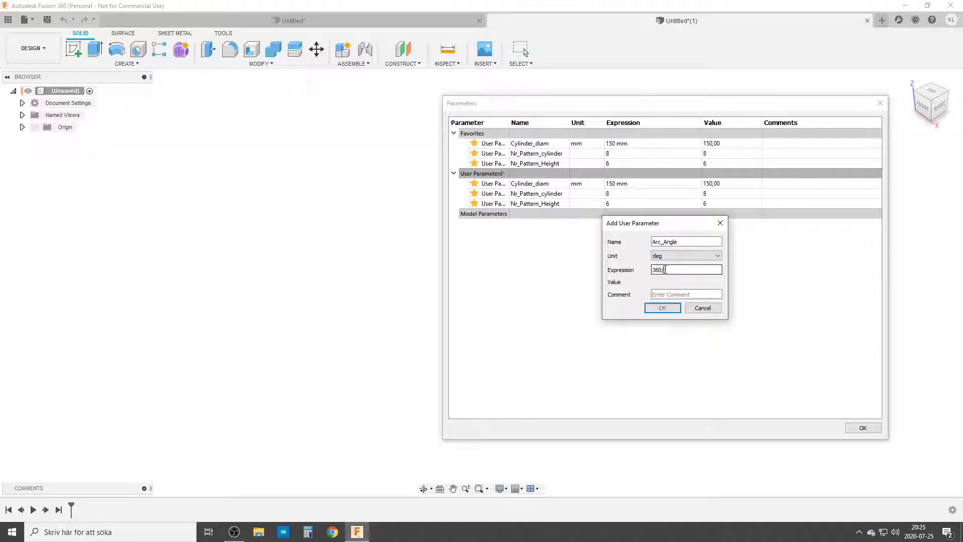
text(Nr)
key(Down)
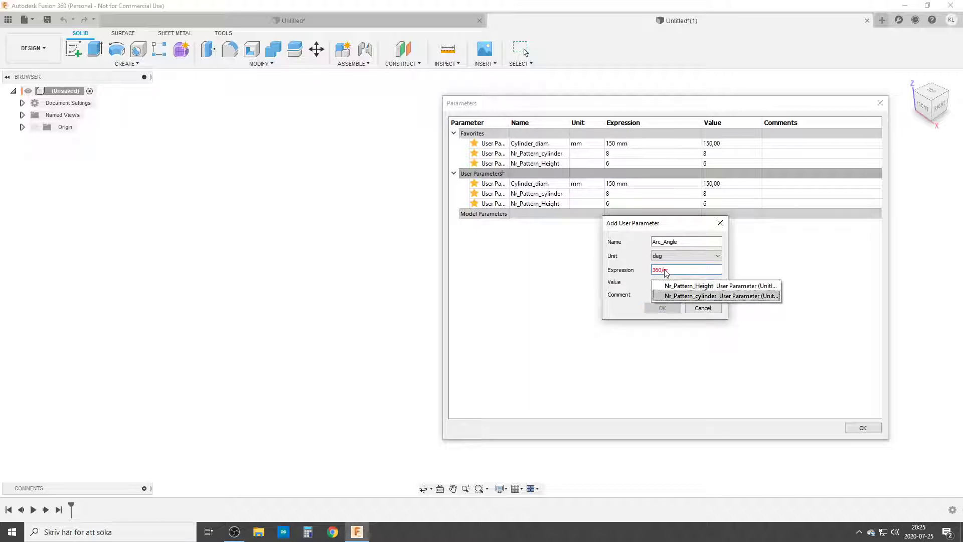
key(Return)
key(Return)
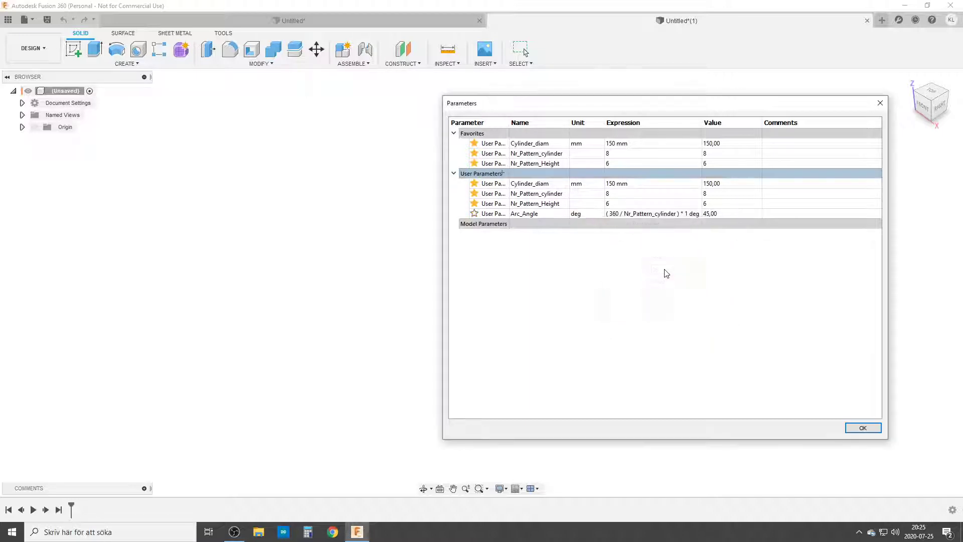
Step: Add a user parameter Pattern_width in mm with the expression Cylinder_diam * PI / Nr_Pattern_cylinder
click(503, 173)
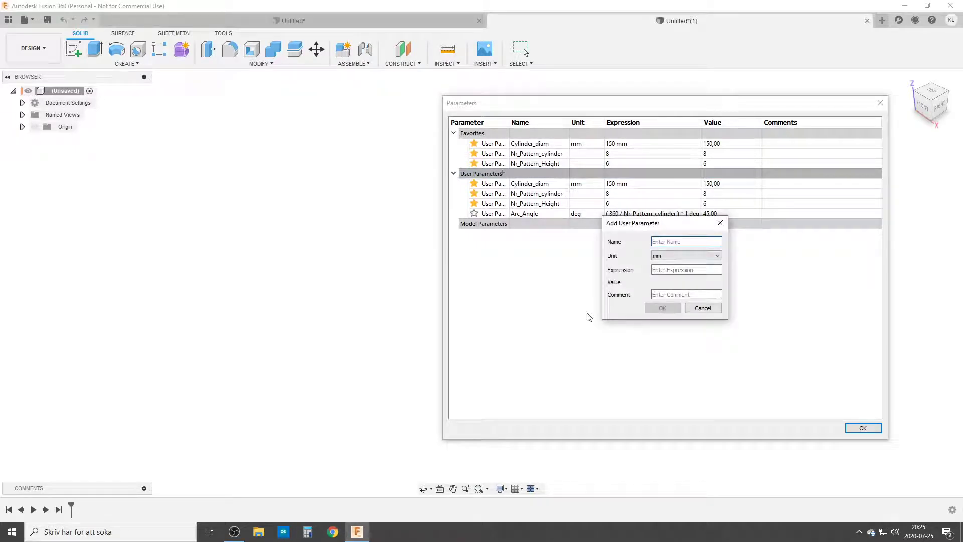
text(Pattern_width)
click(671, 269)
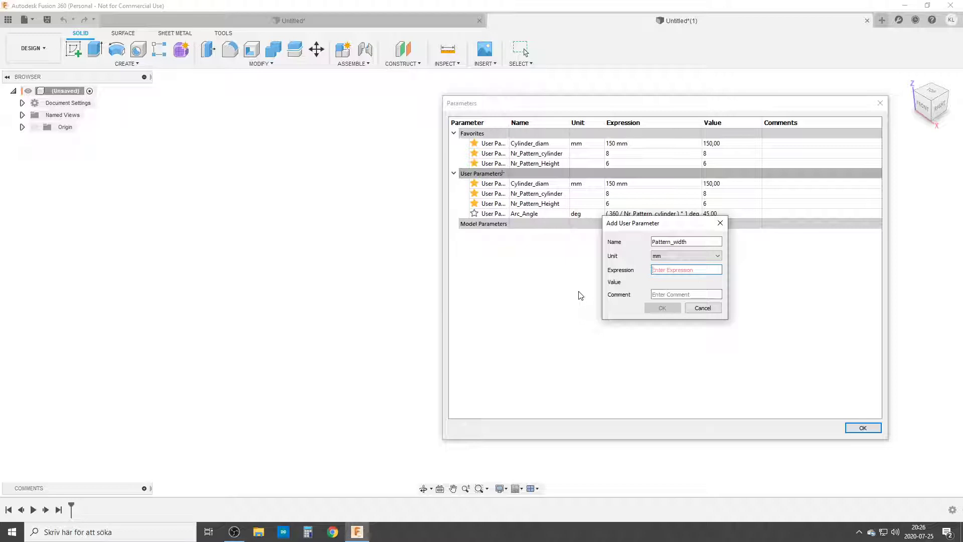
text(1)
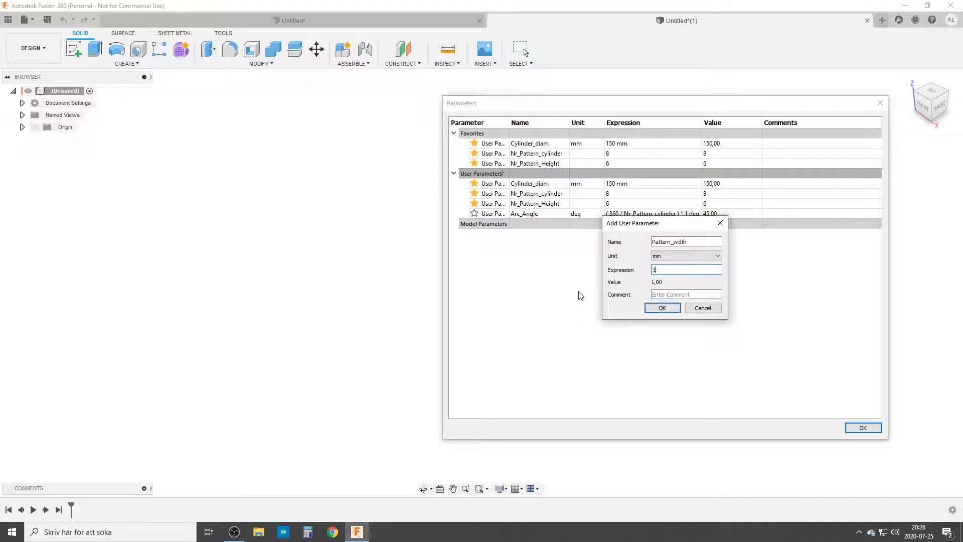
key(BackSpace)
text(cy)
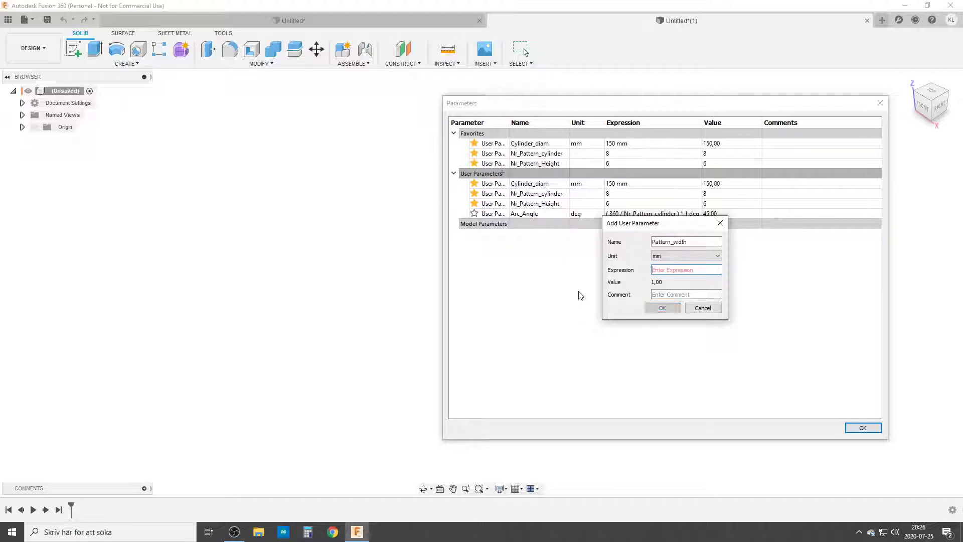
key(Return)
text(* PI)
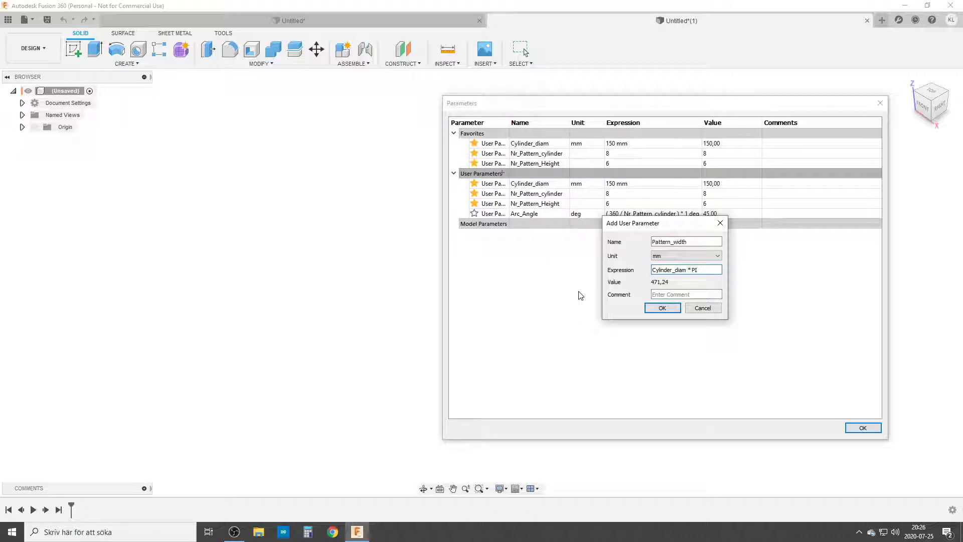
text( / Nr)
key(Down)
key(Return)
key(Return)
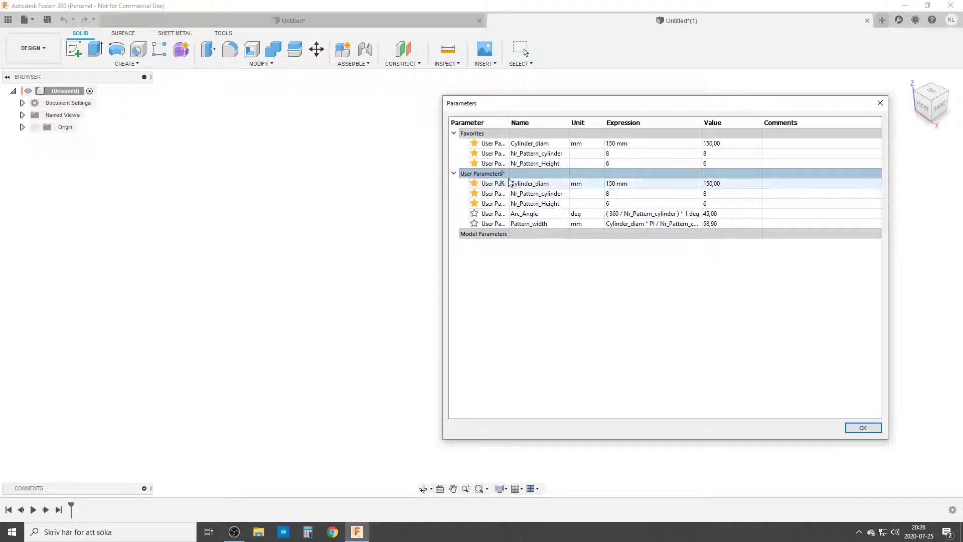
Step: Add a user parameter Cylinder_height in mm with the expression Pattern_width * Nr_Pattern_Height
click(502, 174)
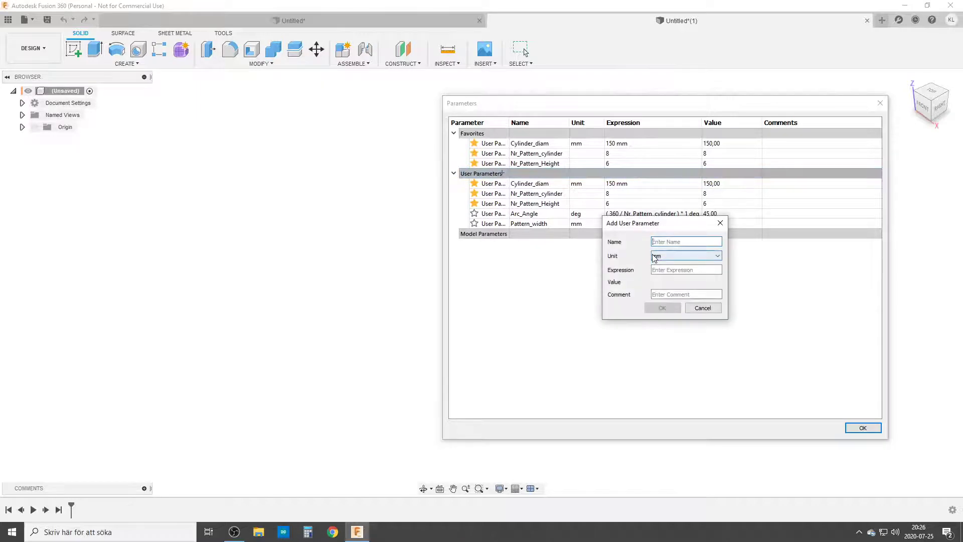
text(E)
text(ylinder_height)
click(655, 270)
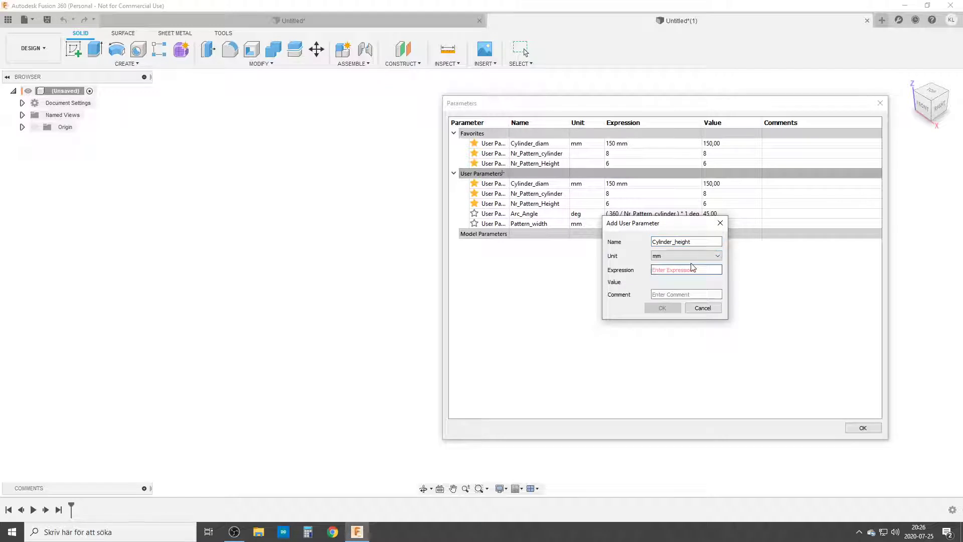
text(patt)
key(Return)
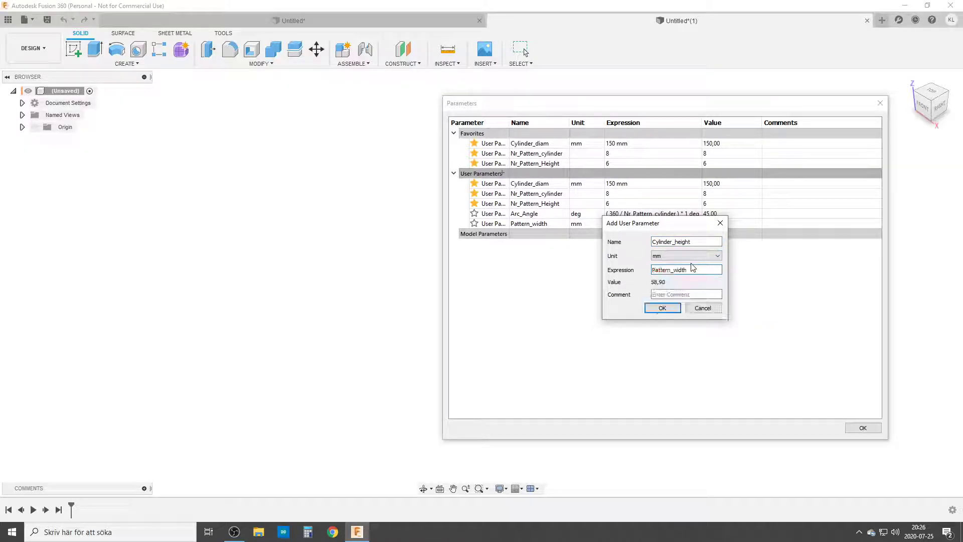
text(*n)
key(Return)
key(Return)
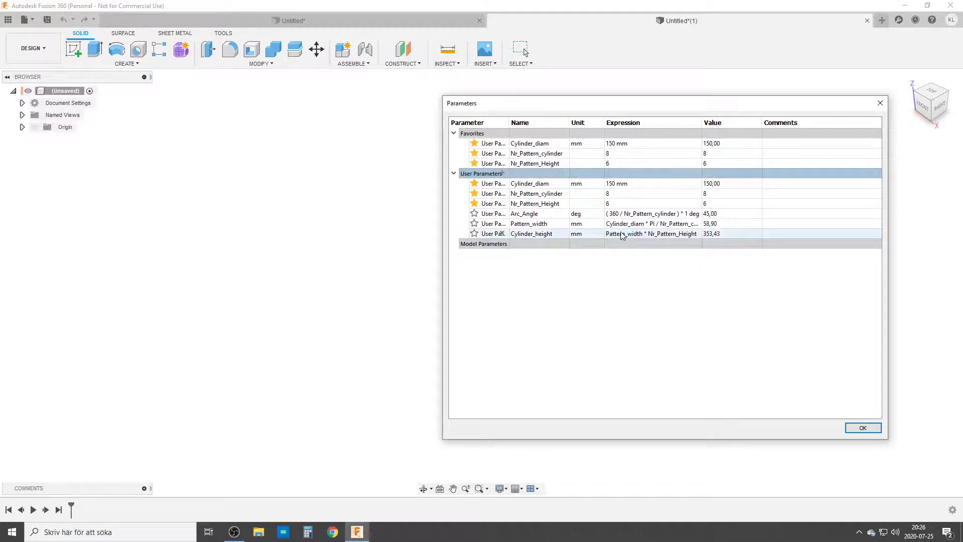
Step: Set Nr_Pattern_cylinder to 10 and Nr_Pattern_Height to 4, and accept the parameters
double_click(619, 153)
text(10)
key(Return)
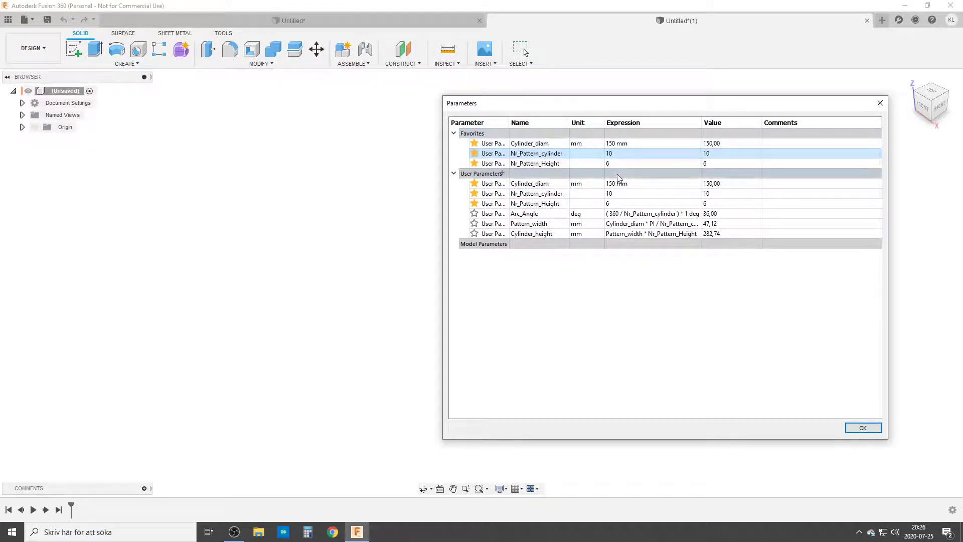
double_click(615, 164)
key(Return)
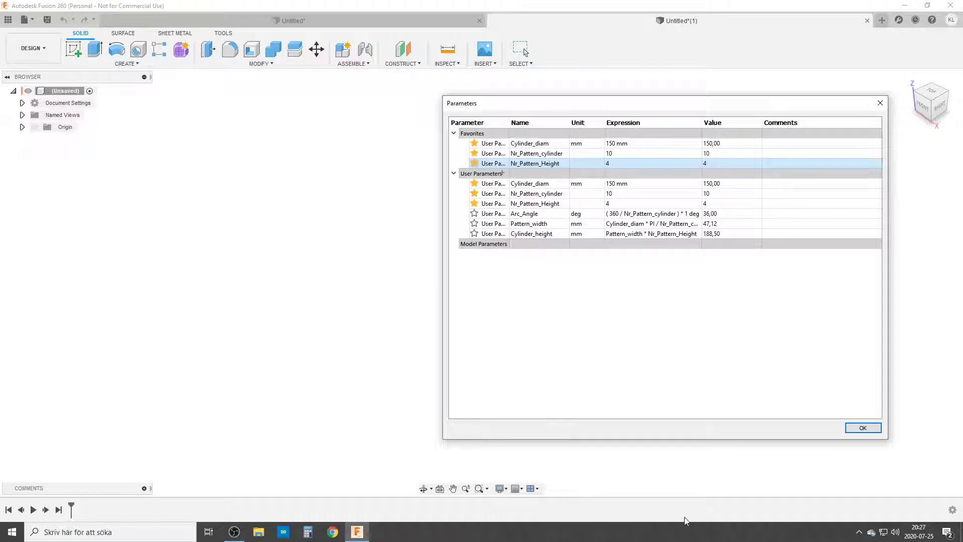
click(861, 428)
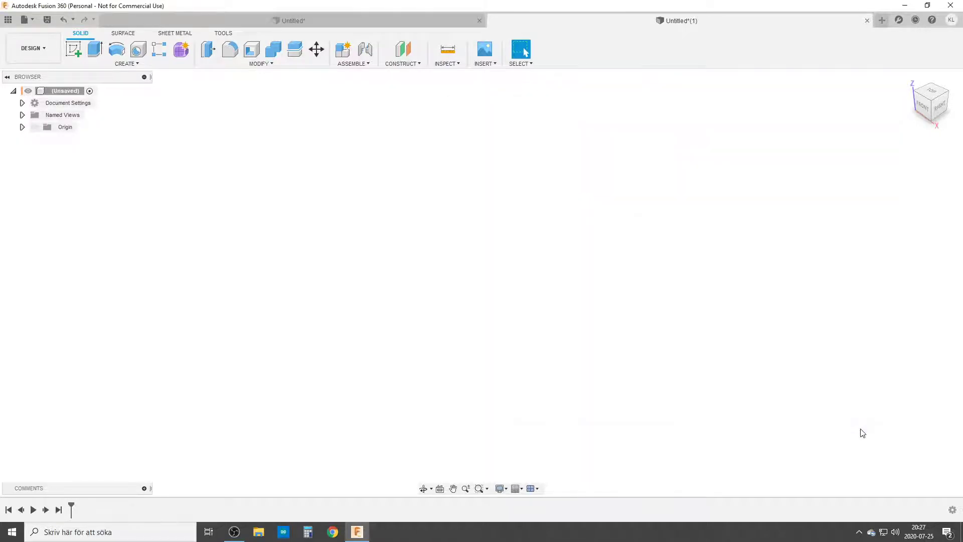
Step: Start a sketch on the horizontal origin plane and draw a center point arc of about 60 mm radius below the origin, centered on it
click(74, 48)
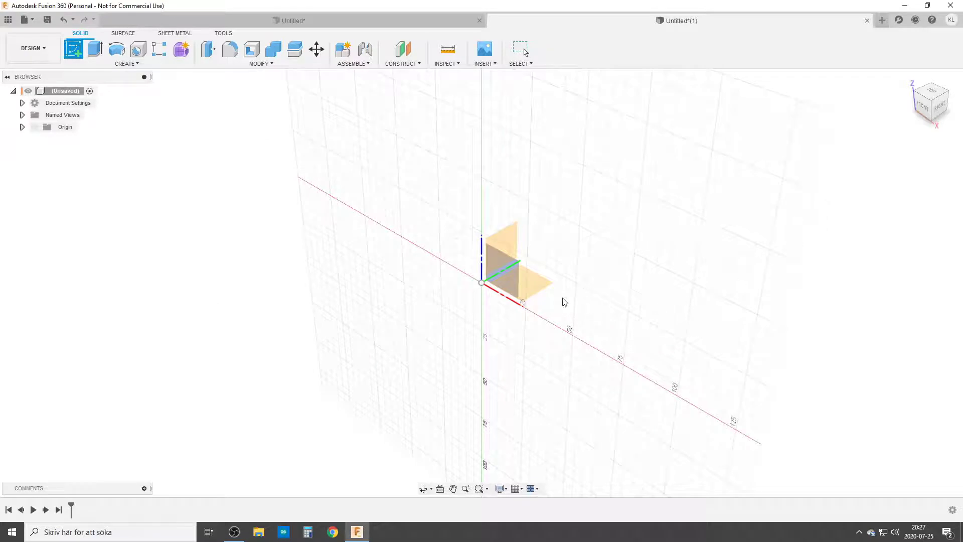
click(539, 283)
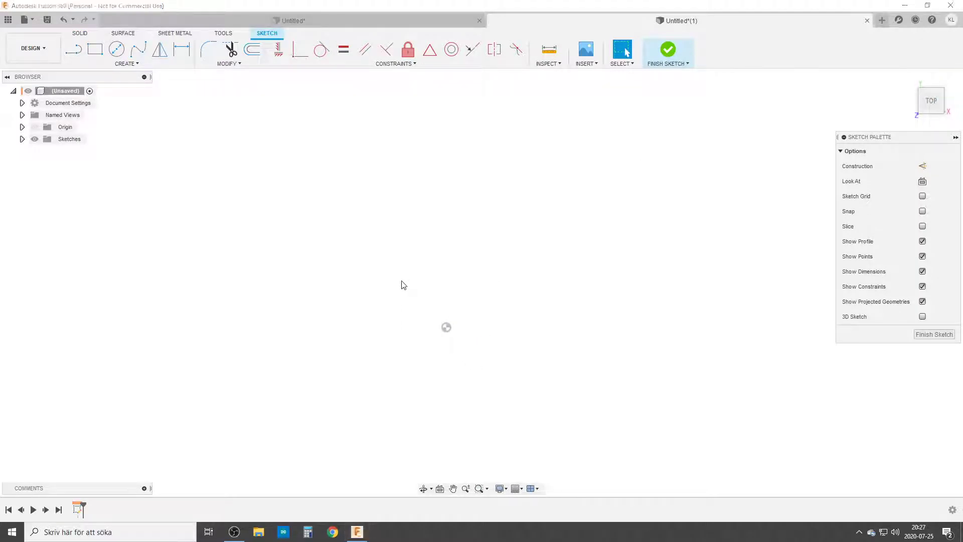
text(sarc)
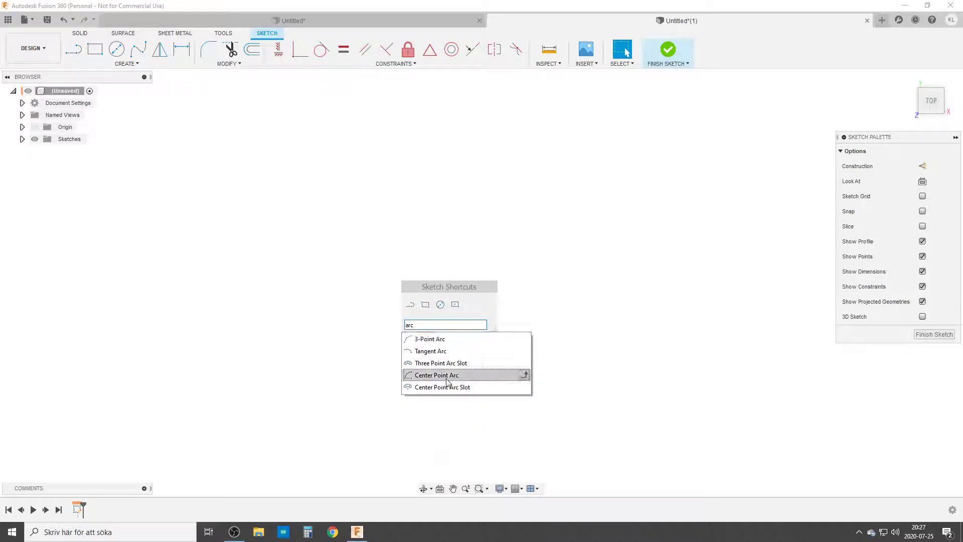
click(522, 375)
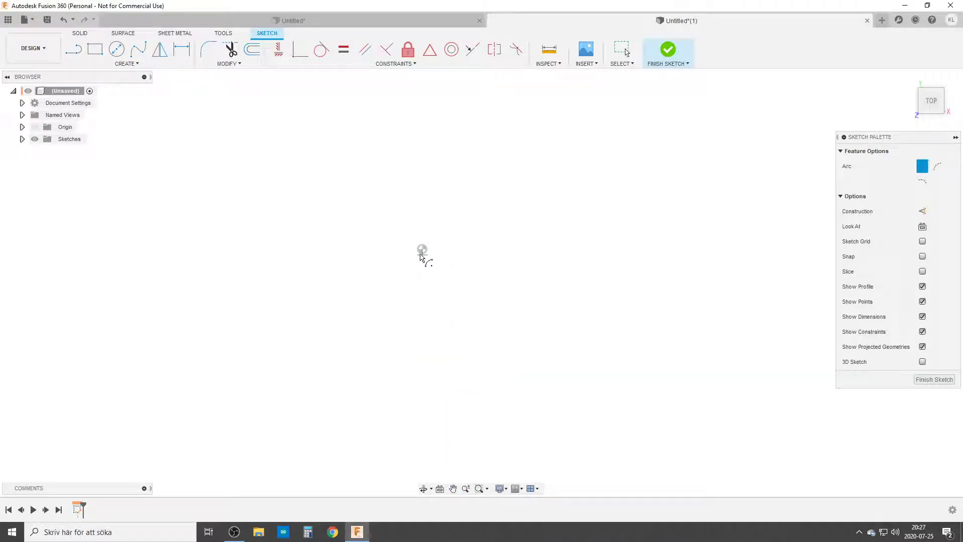
click(422, 249)
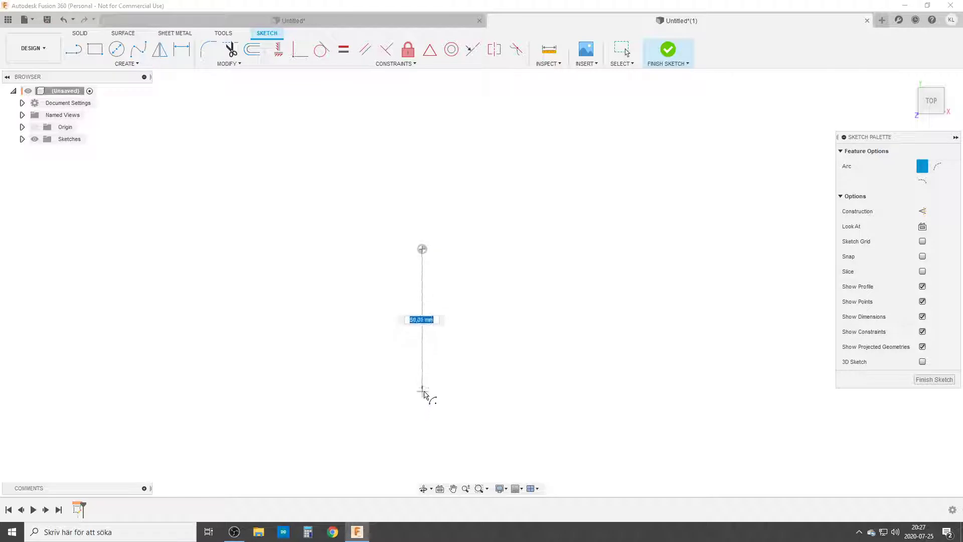
click(399, 392)
click(511, 363)
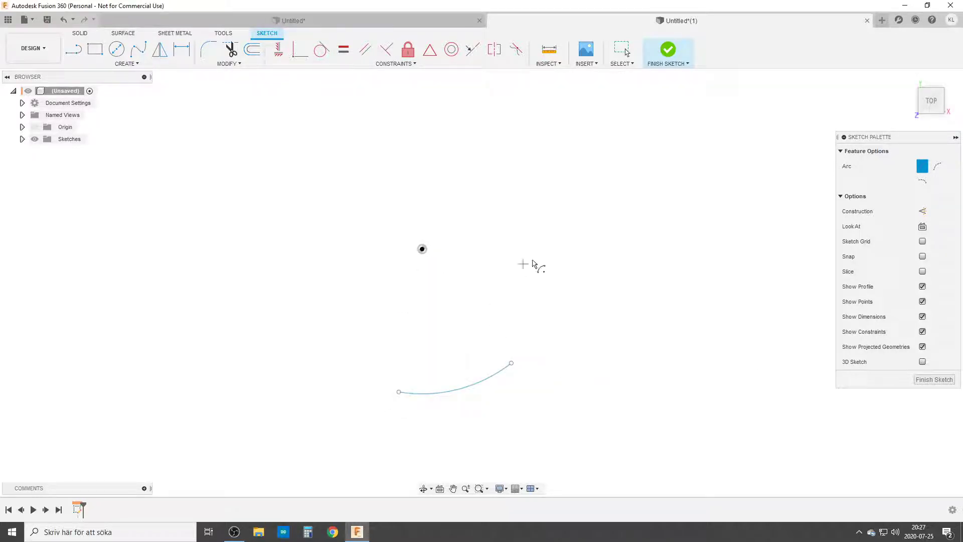
key(Escape)
Step: Draw construction lines from the origin to both ends of the arc and constrain the left one to be vertical
key(l)
click(922, 166)
click(399, 392)
click(422, 249)
click(511, 362)
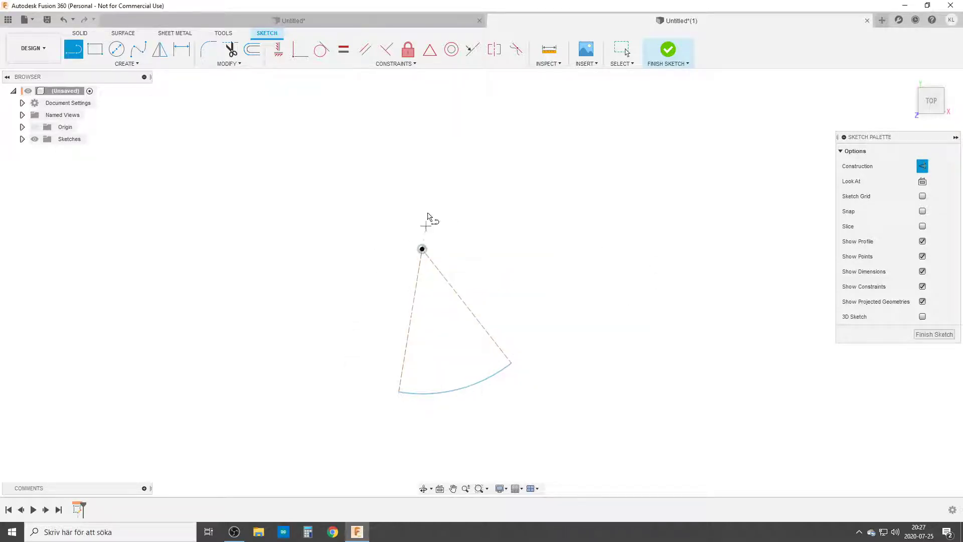
key(Escape)
click(279, 49)
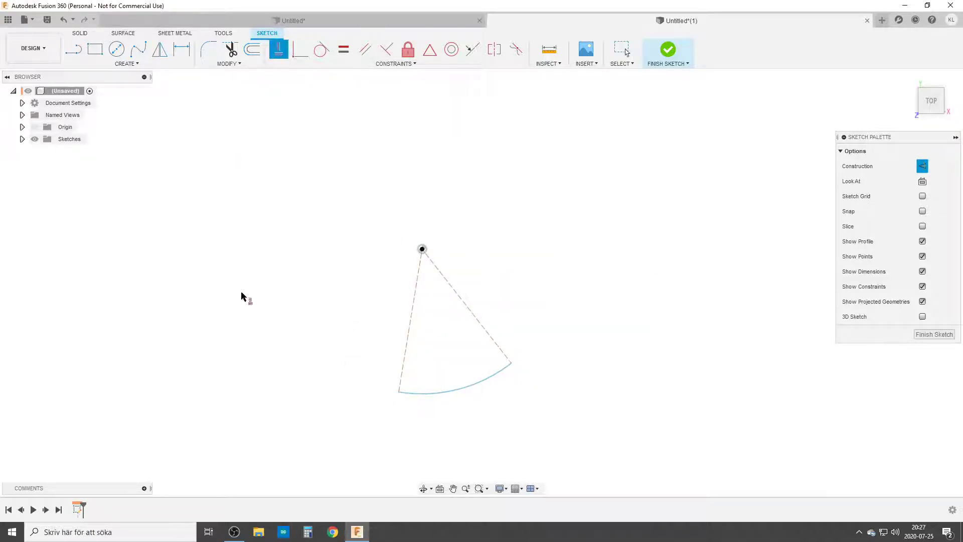
click(411, 323)
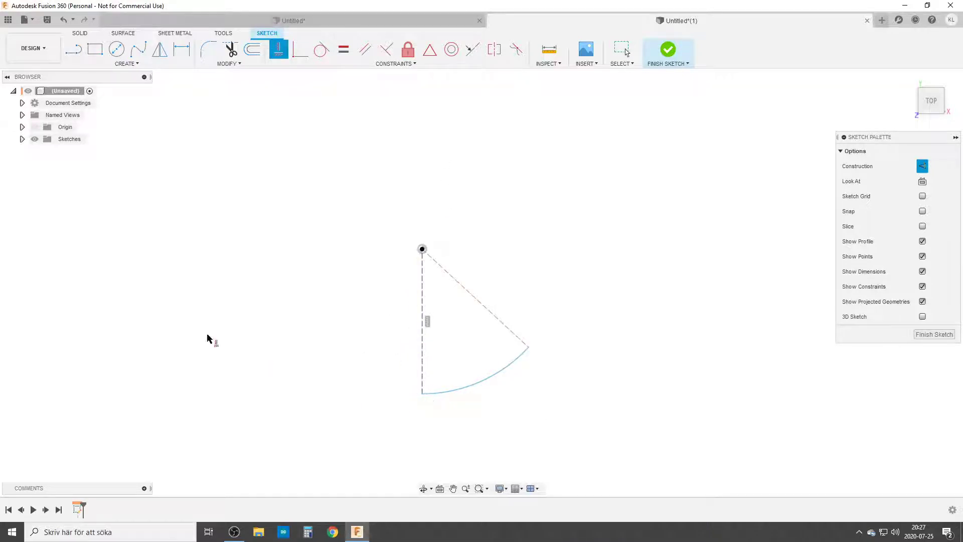
Step: Dimension the arc by diameter instead of radius and set it to the parameter Cylinder_diam
key(d)
click(466, 389)
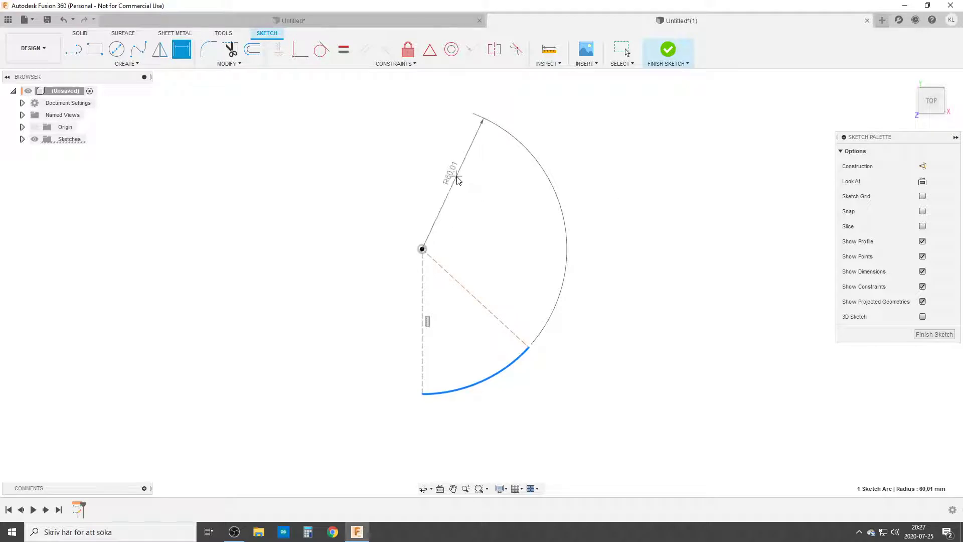
right_click(457, 178)
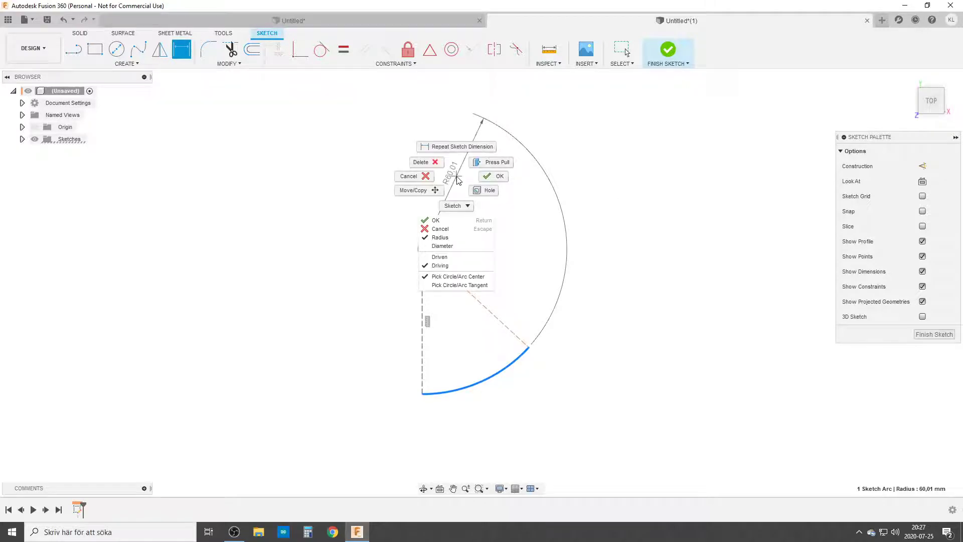
click(458, 246)
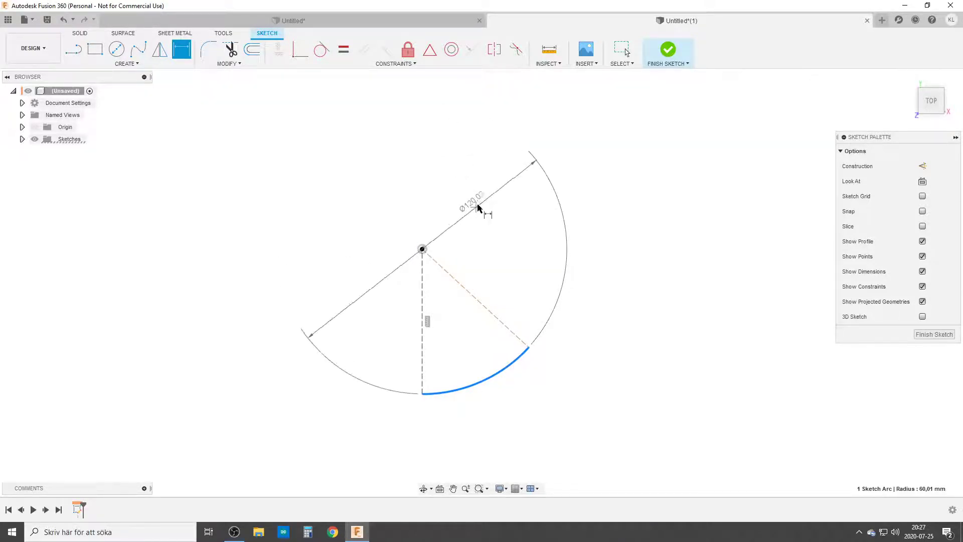
click(483, 198)
text(Cylinder_diam)
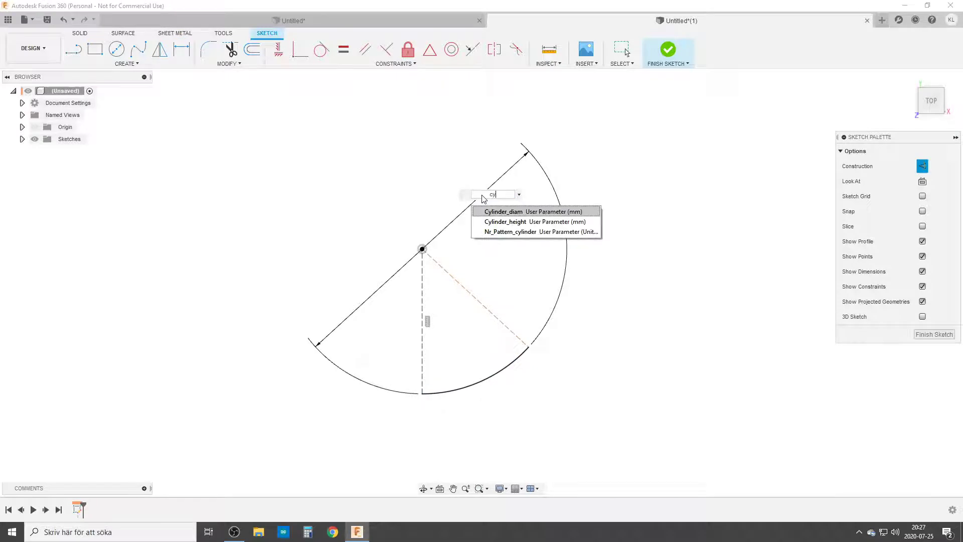
key(Return)
Step: Dimension the angle between the two construction lines and set it to the parameter Arc_Angle
scroll(333, 327, down, 3)
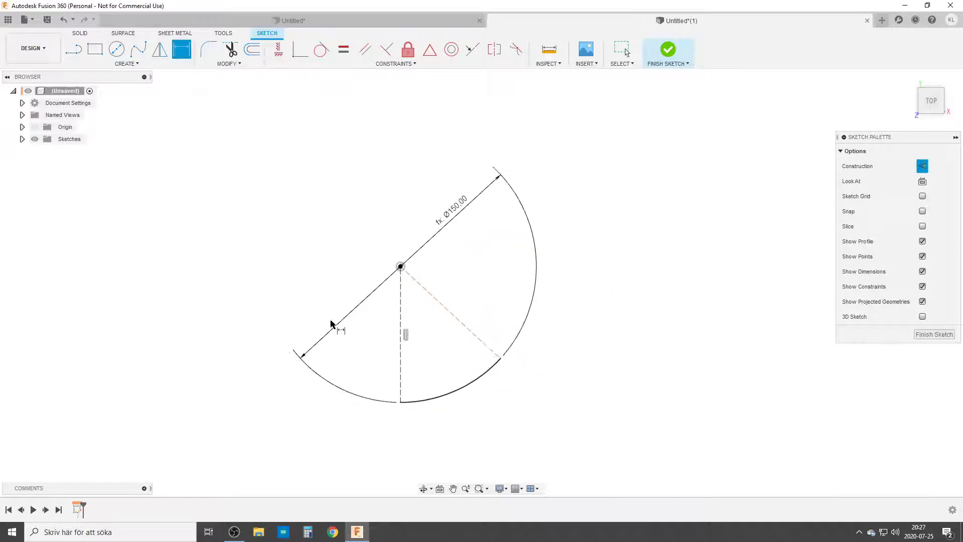
middle_drag(334, 327, 301, 232)
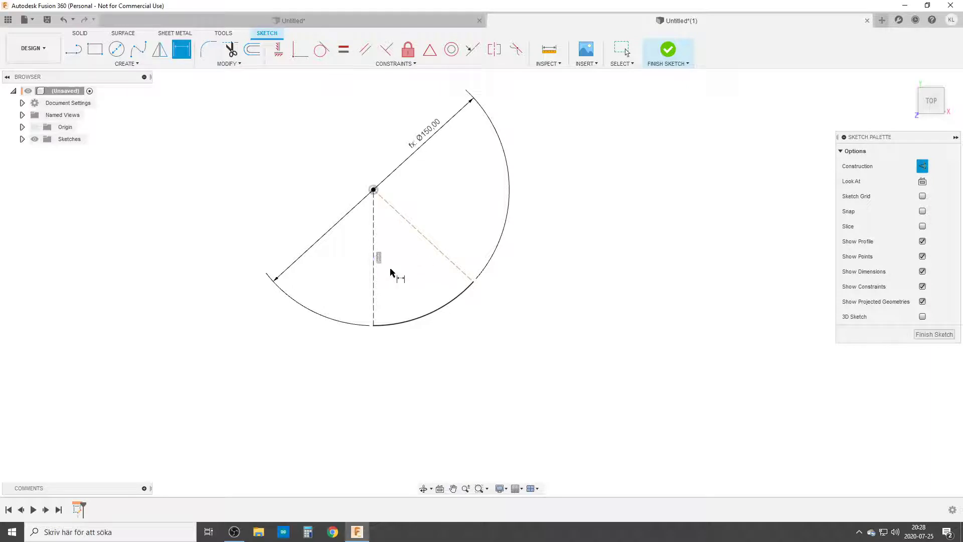
click(373, 275)
click(436, 247)
click(350, 129)
text(a)
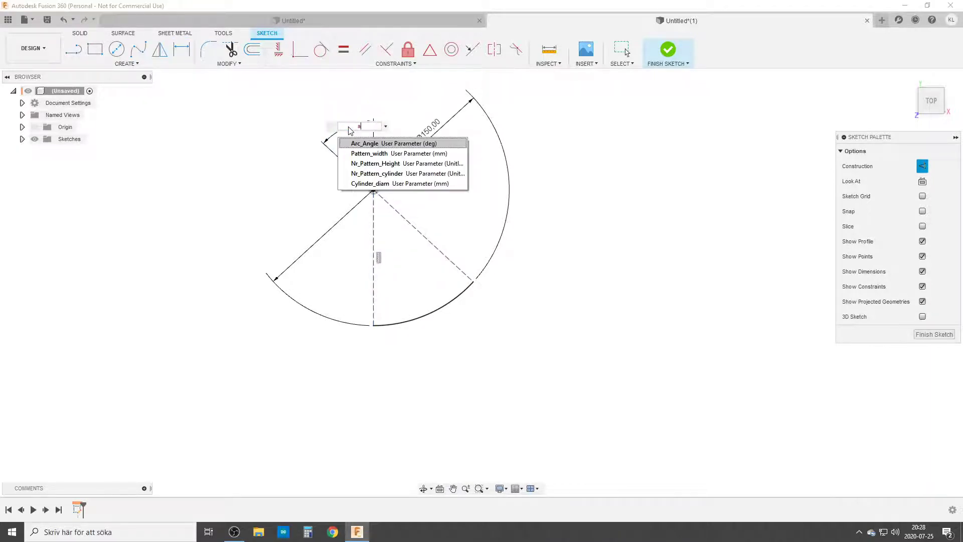
text(r)
key(Return)
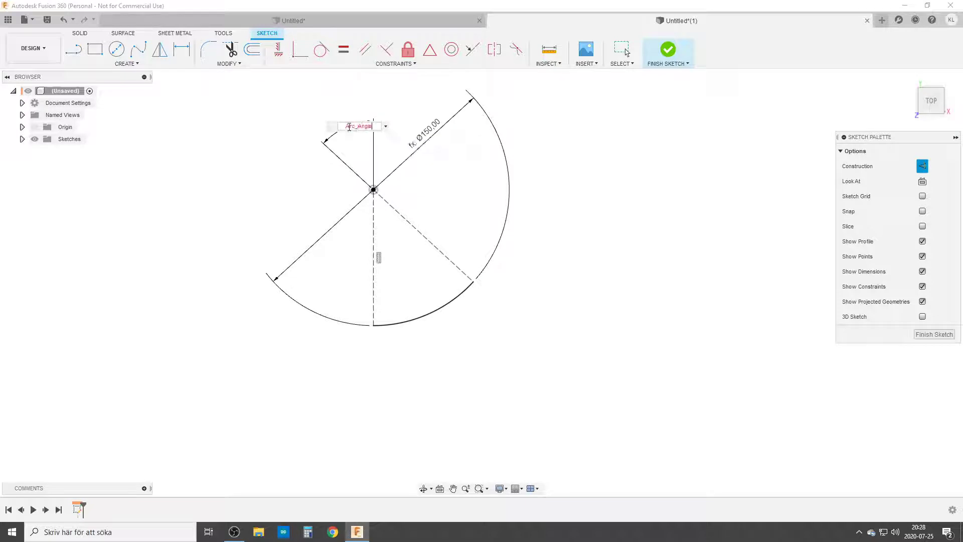
key(Return)
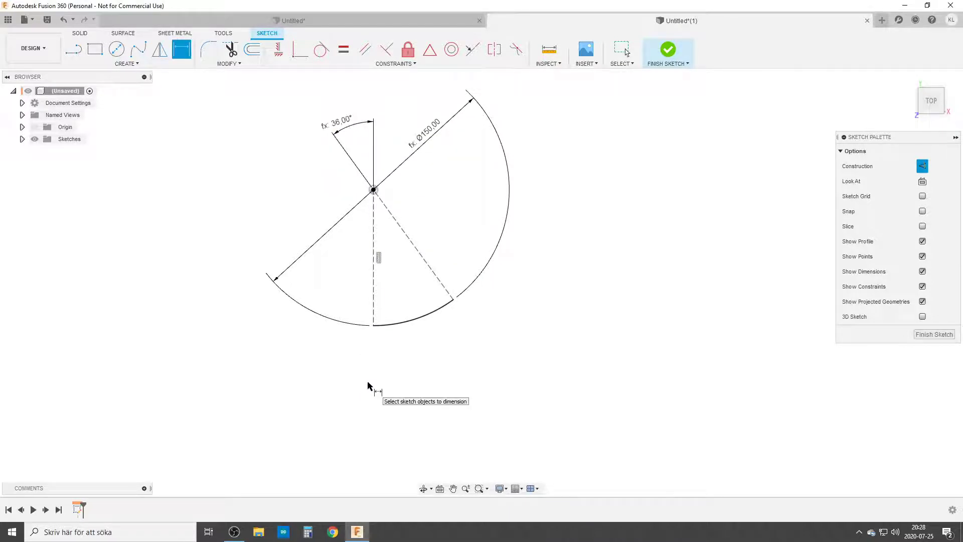
Step: Draw a 10 mm horizontal solid line outward to the left from the arc's lower end, with construction mode off
key(l)
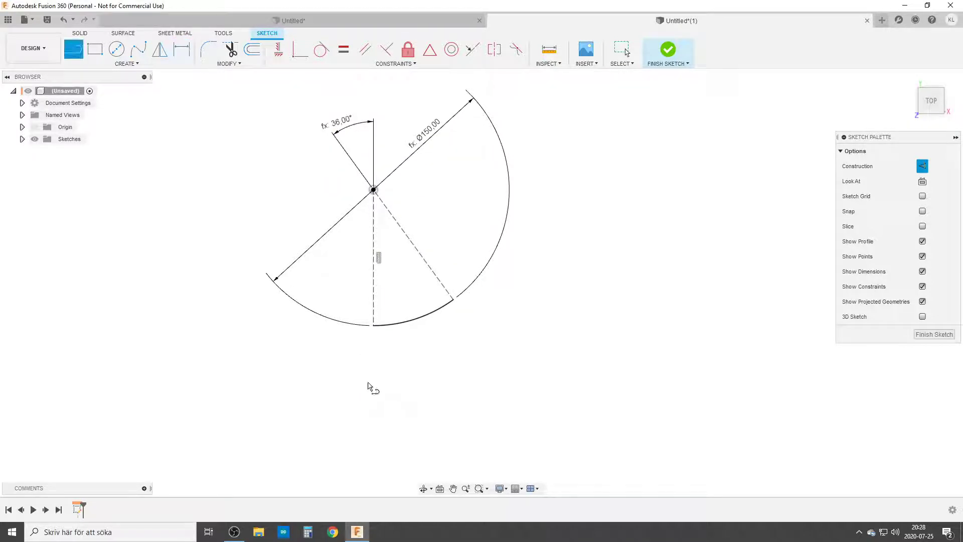
click(373, 326)
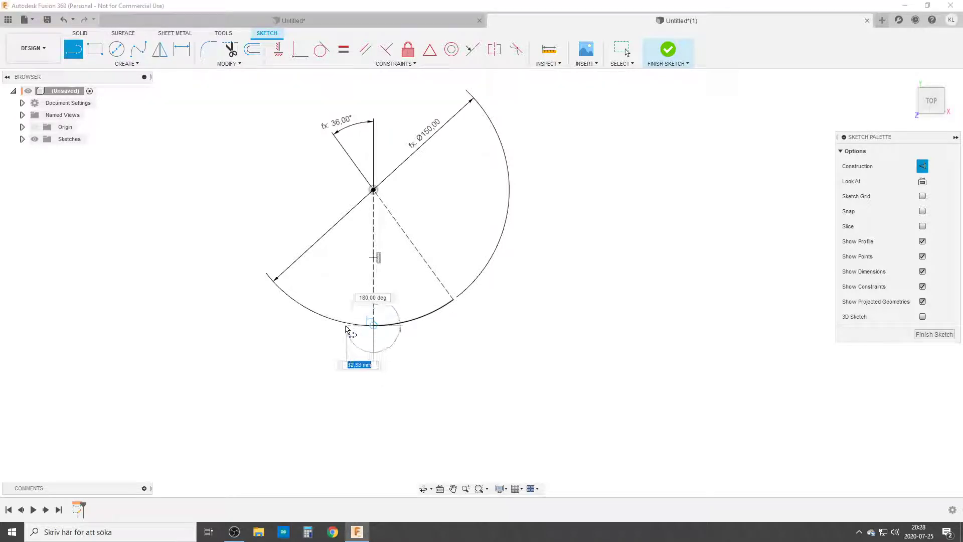
click(923, 166)
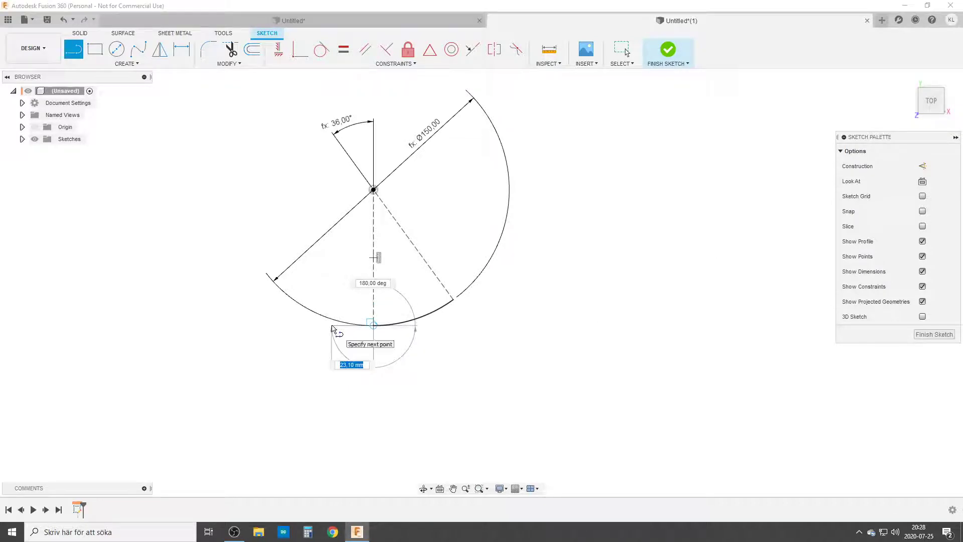
text(10)
key(Tab)
key(Return)
key(Escape)
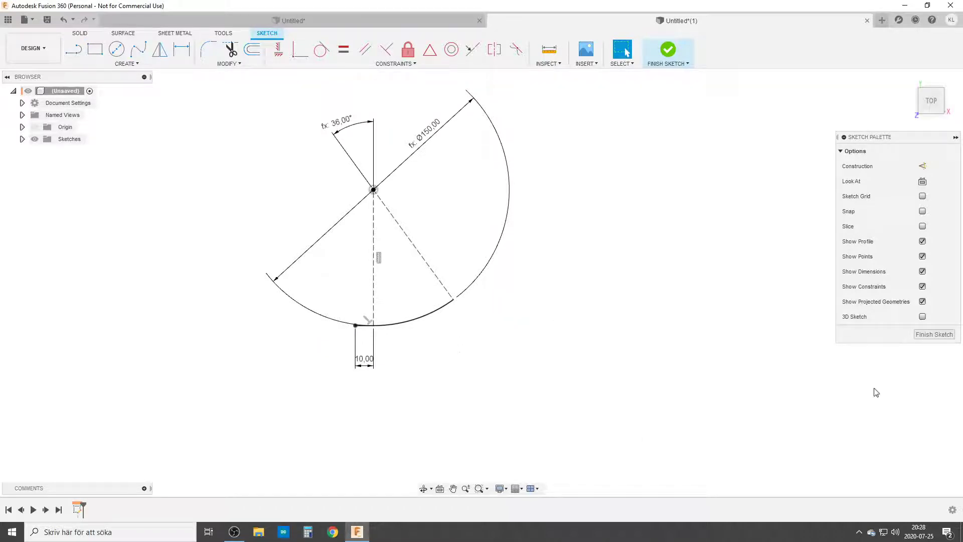
Step: Finish the sketch and create a sheet metal flange from the arc-and-line profile, with distance Cylinder_height and the rule Bend k=1.0
click(932, 335)
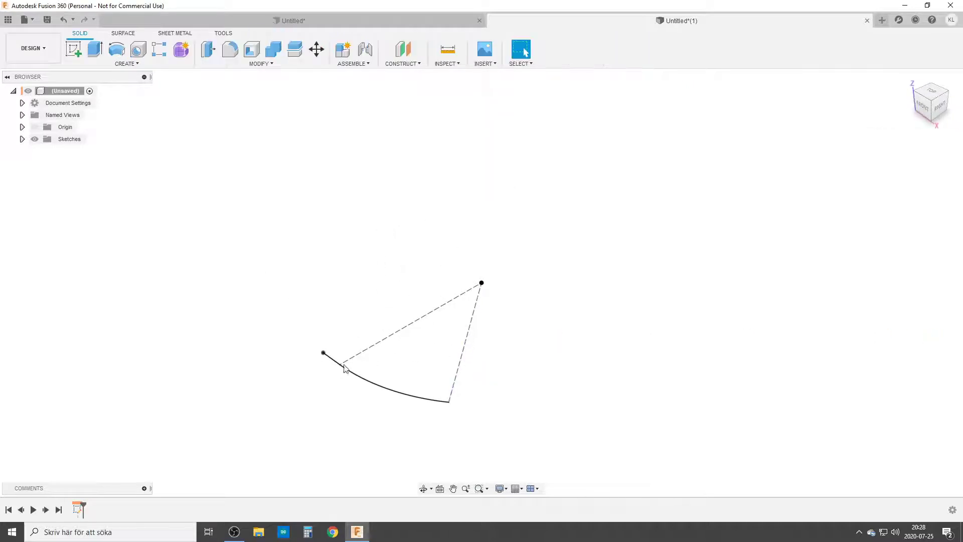
click(175, 33)
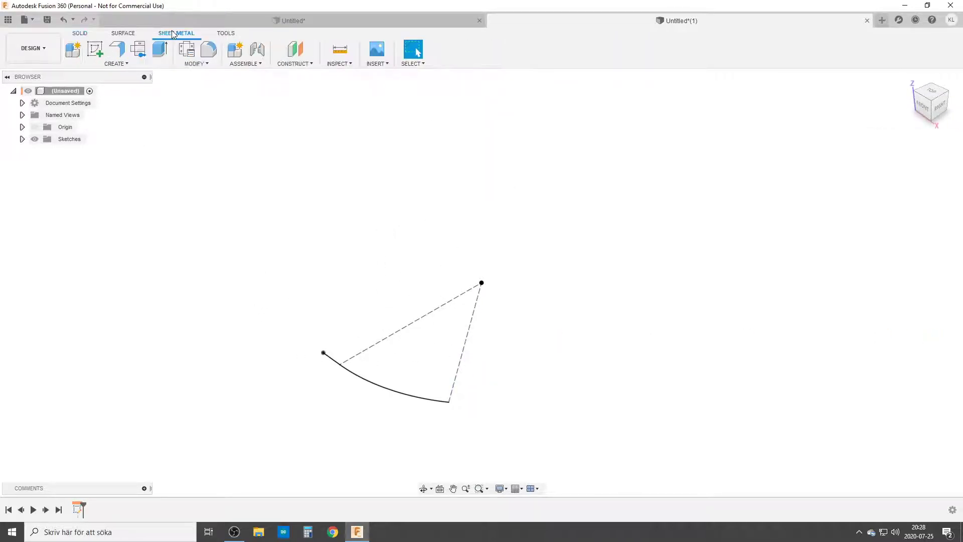
click(123, 47)
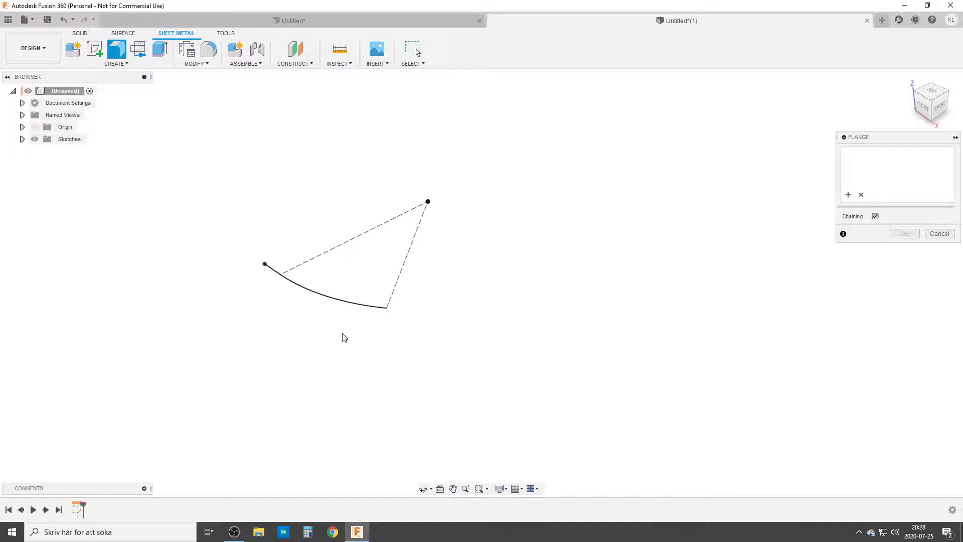
click(344, 301)
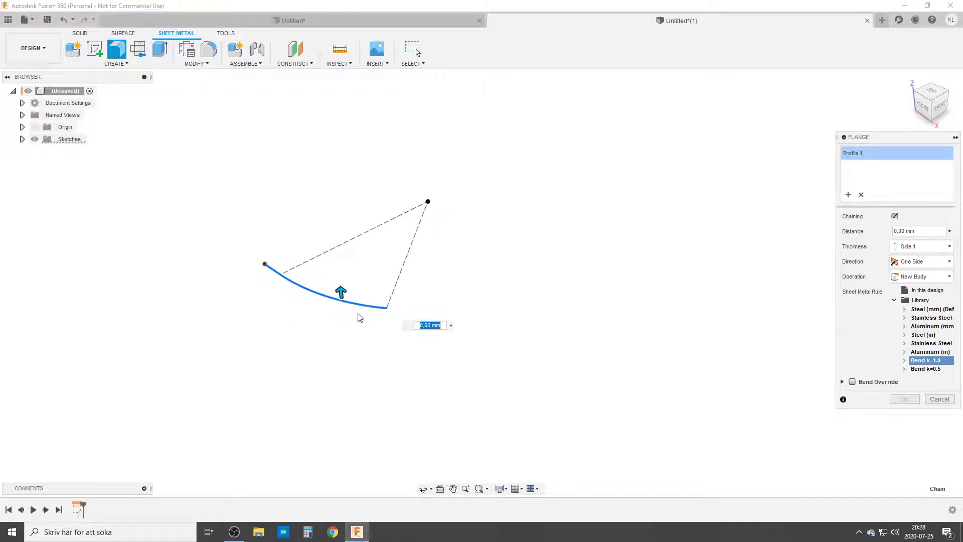
drag(343, 294, 377, 254)
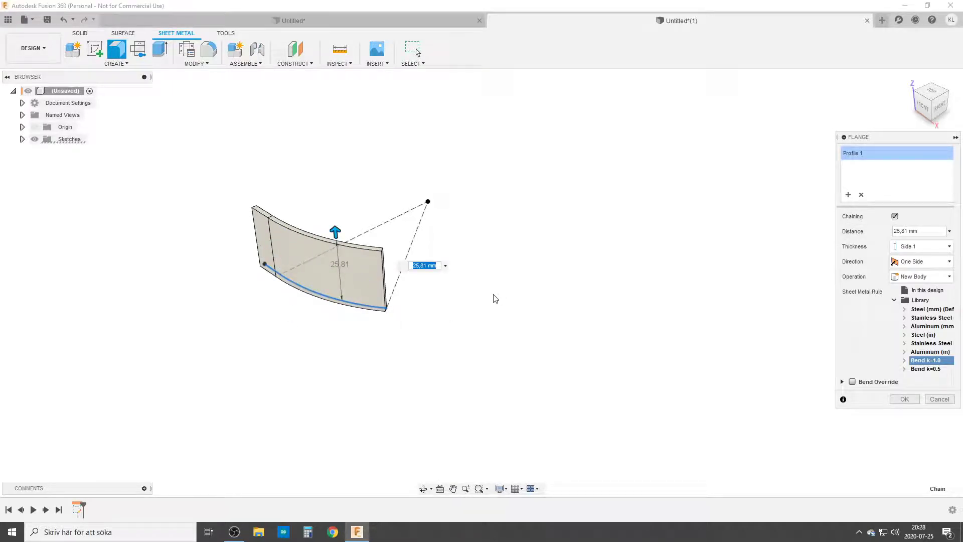
text(cy)
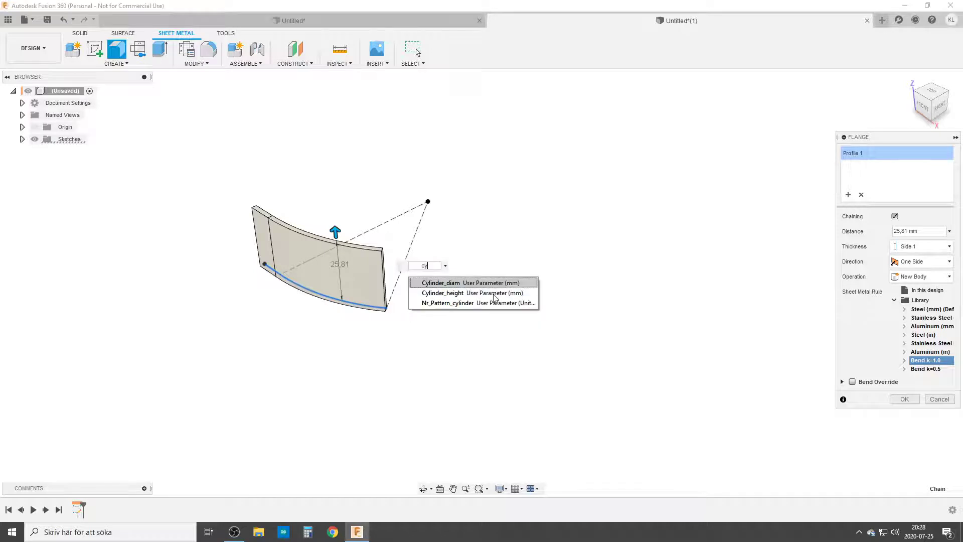
text(l)
click(494, 293)
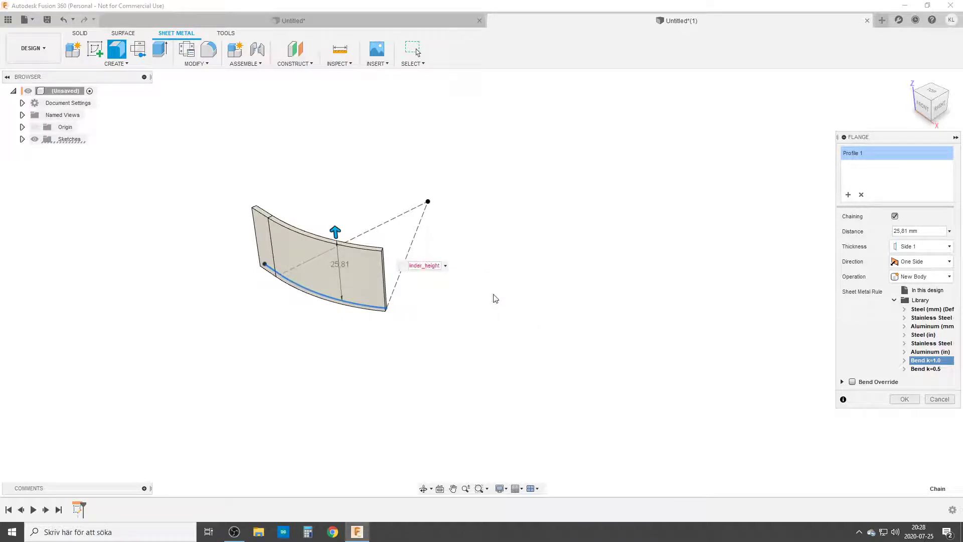
key(Return)
shift+middle_drag(493, 299, 263, 452)
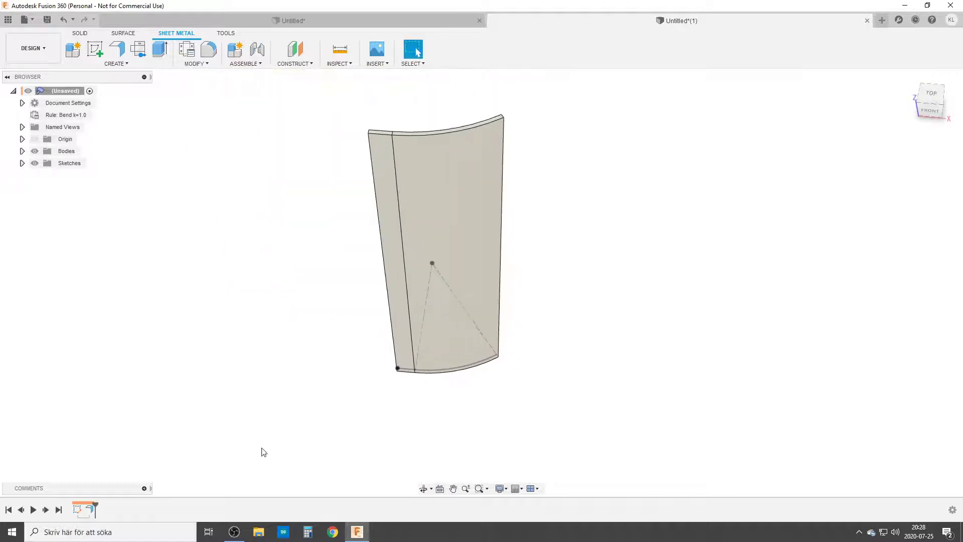
Step: Edit the flange so its thickness goes to Side 2, on the inside of the arc
double_click(91, 509)
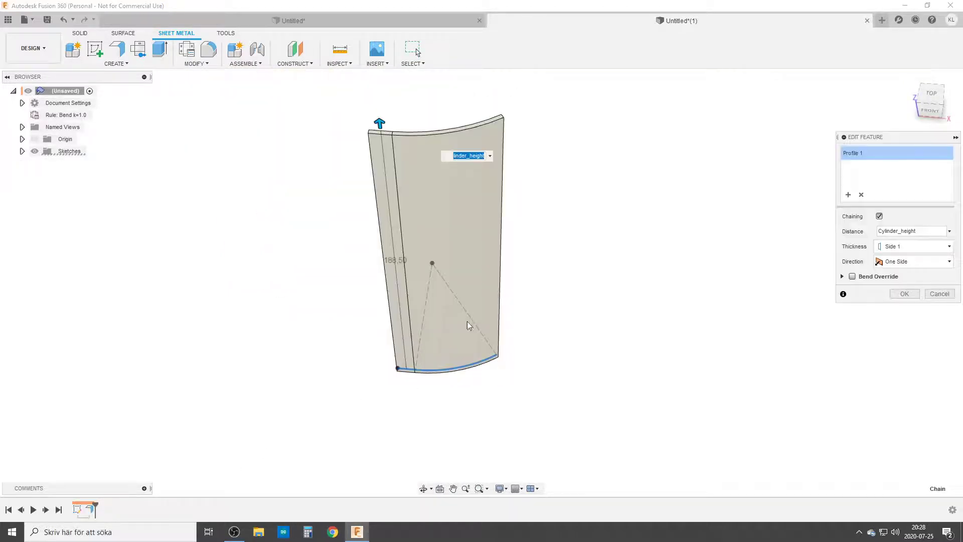
scroll(358, 351, up, 3)
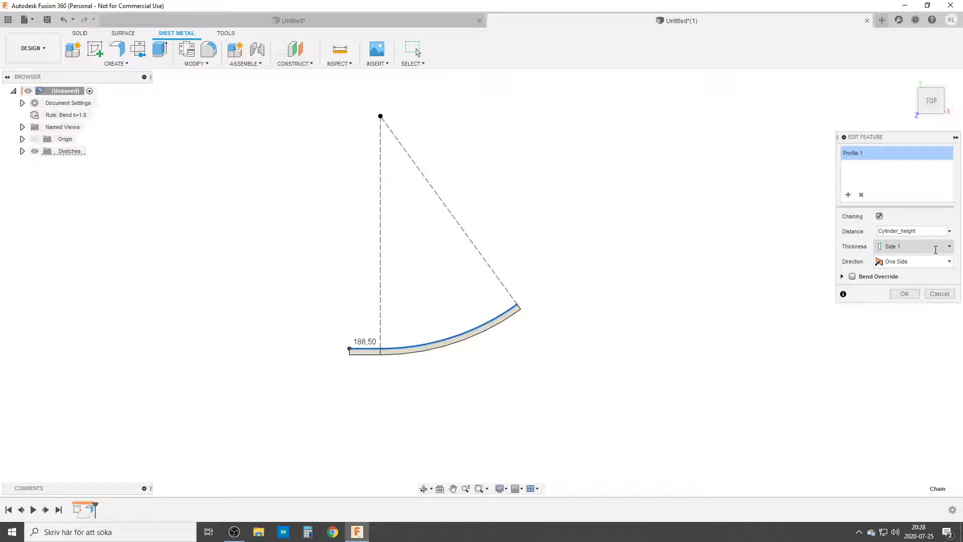
click(936, 250)
click(903, 272)
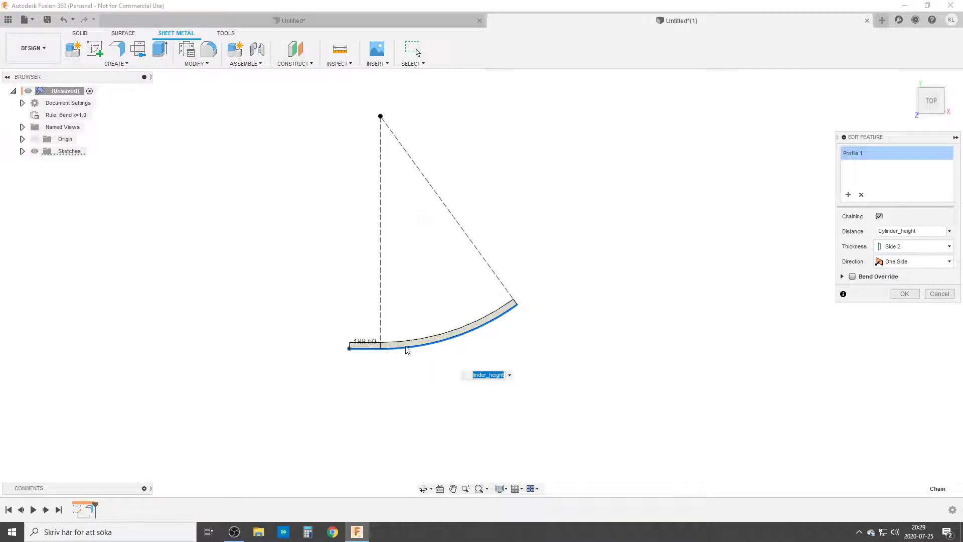
scroll(412, 352, down, 2)
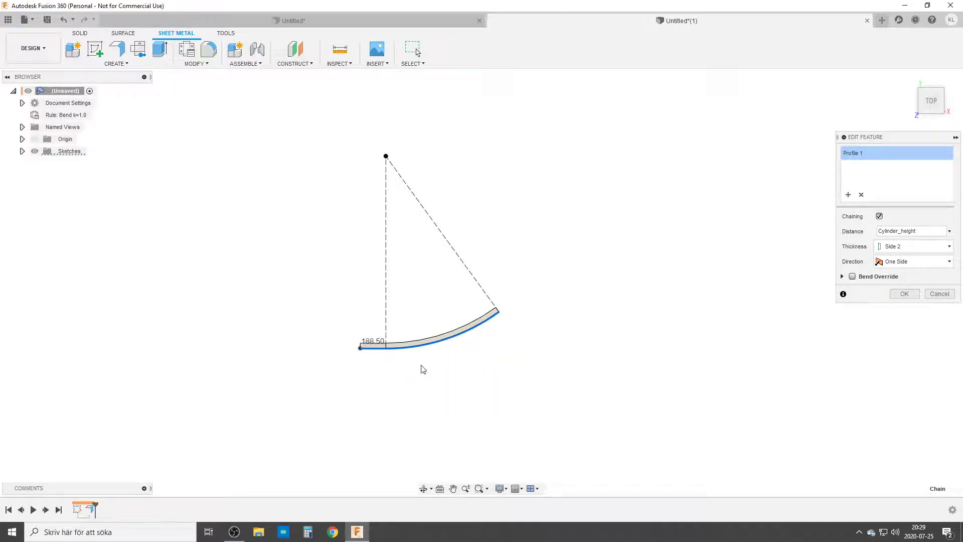
click(912, 296)
shift+middle_drag(404, 403, 367, 336)
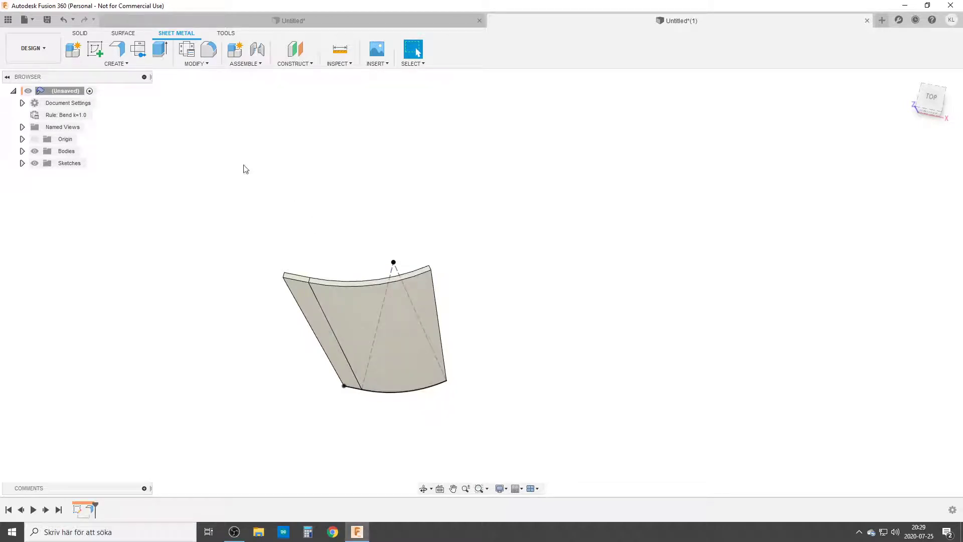
Step: Review the thickness and K Factor of the design's Bend k=1.0 sheet metal rule without changing it
click(191, 53)
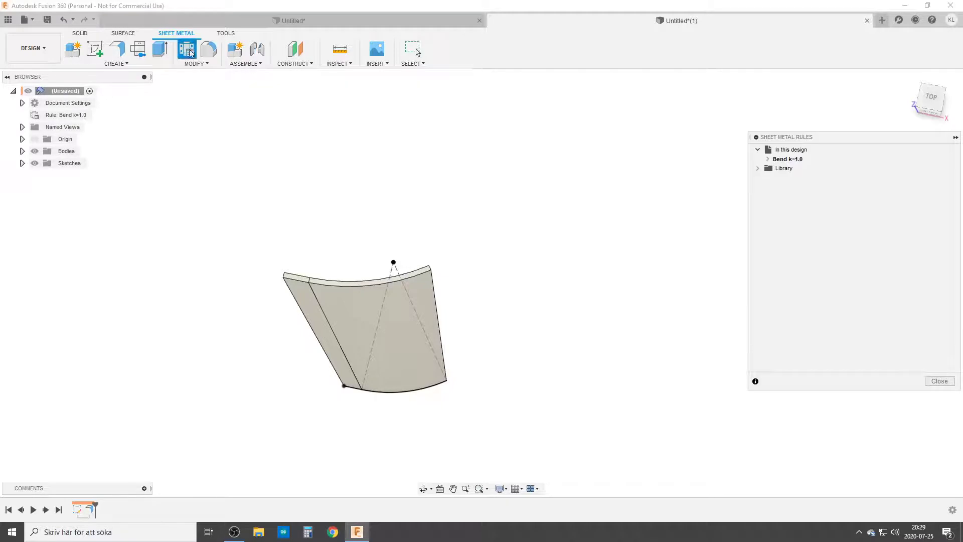
mouse_move(785, 161)
click(807, 160)
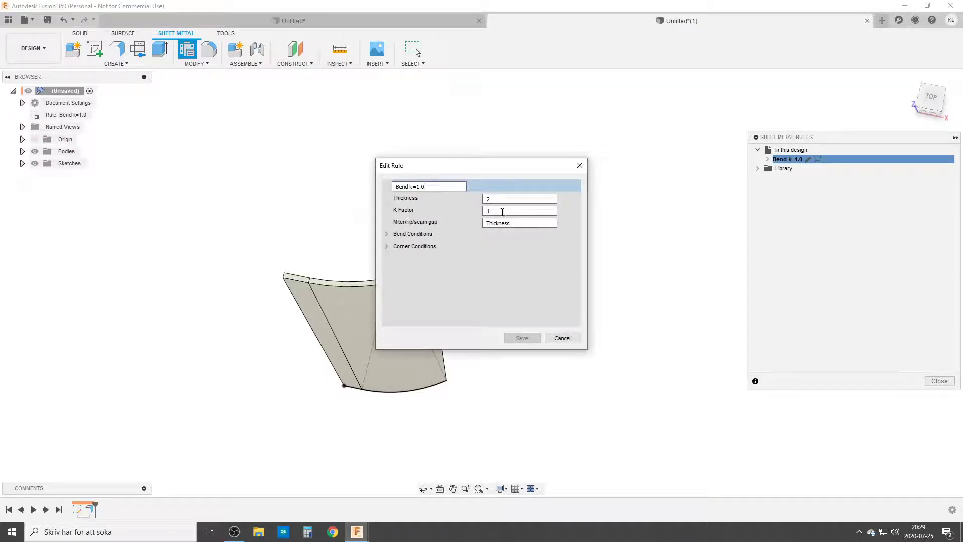
click(501, 212)
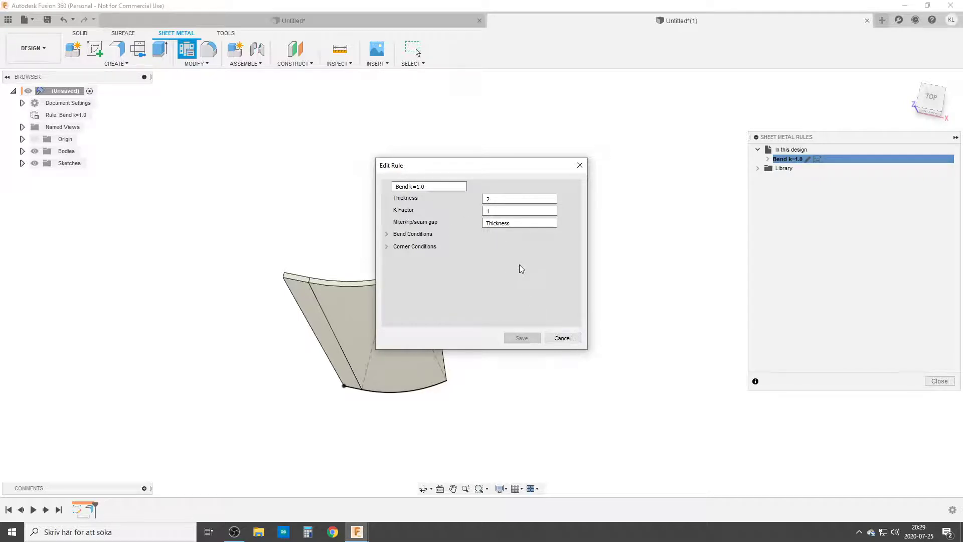
click(562, 338)
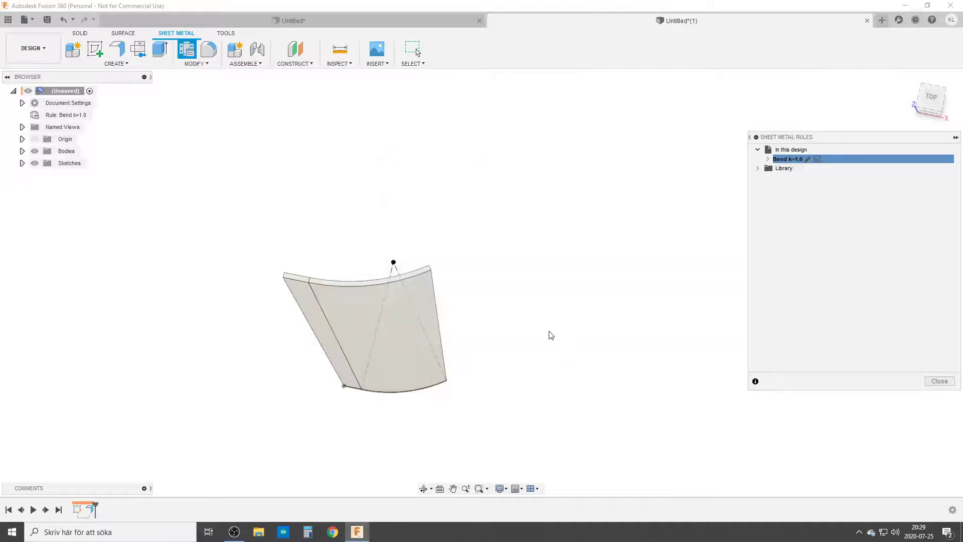
click(947, 382)
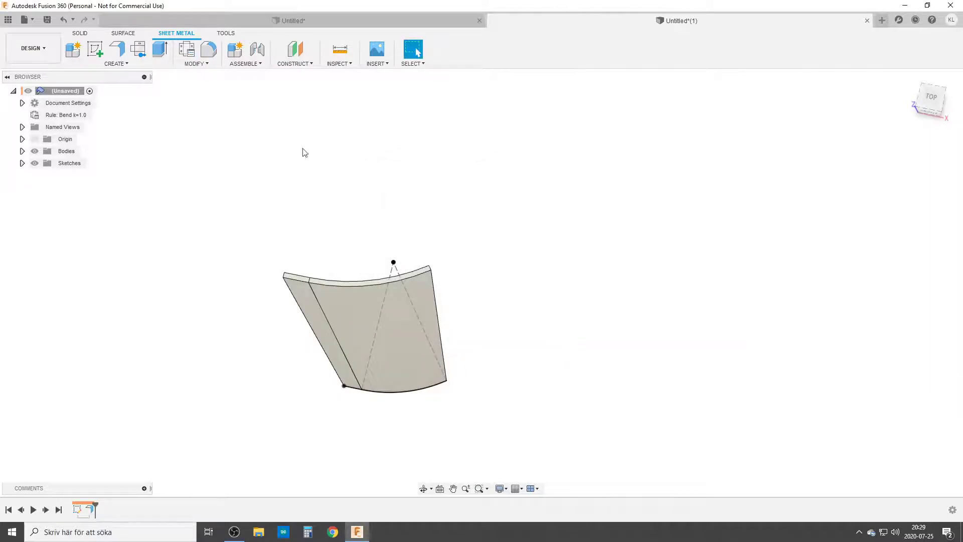
Step: Unfold the curved bend, using the narrow flat face as the stationary entity
click(197, 63)
click(198, 75)
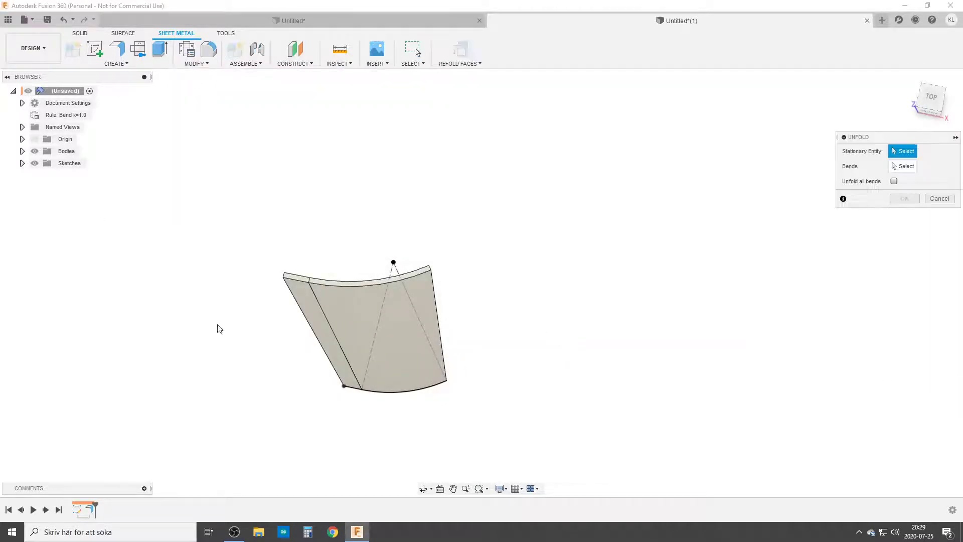
click(307, 294)
click(357, 313)
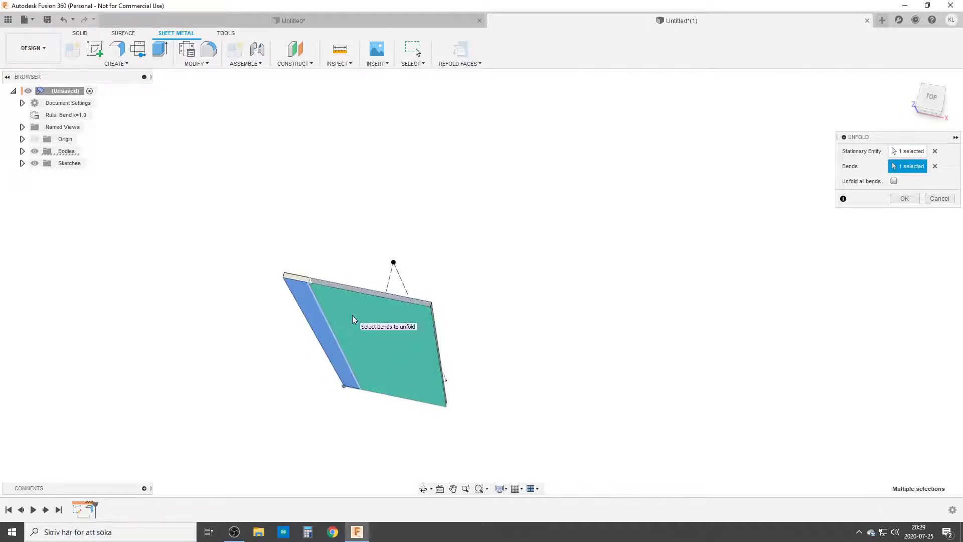
click(904, 198)
Step: Start a sketch on the unfolded sheet's front face and project the wide bend face into it
mouse_move(279, 323)
shift+middle_down()
mouse_move(389, 326)
mouse_move(359, 261)
shift+middle_up()
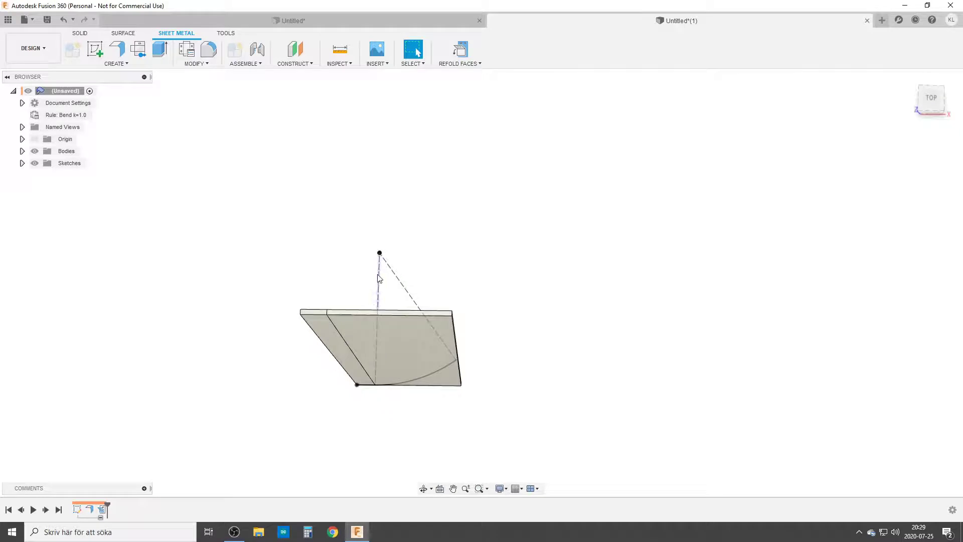
click(931, 100)
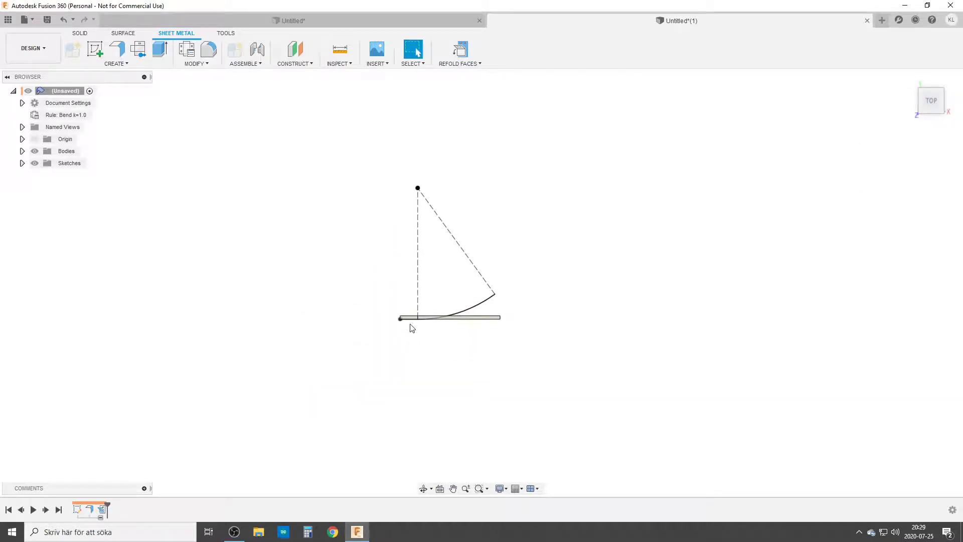
shift+middle_drag(430, 370, 426, 321)
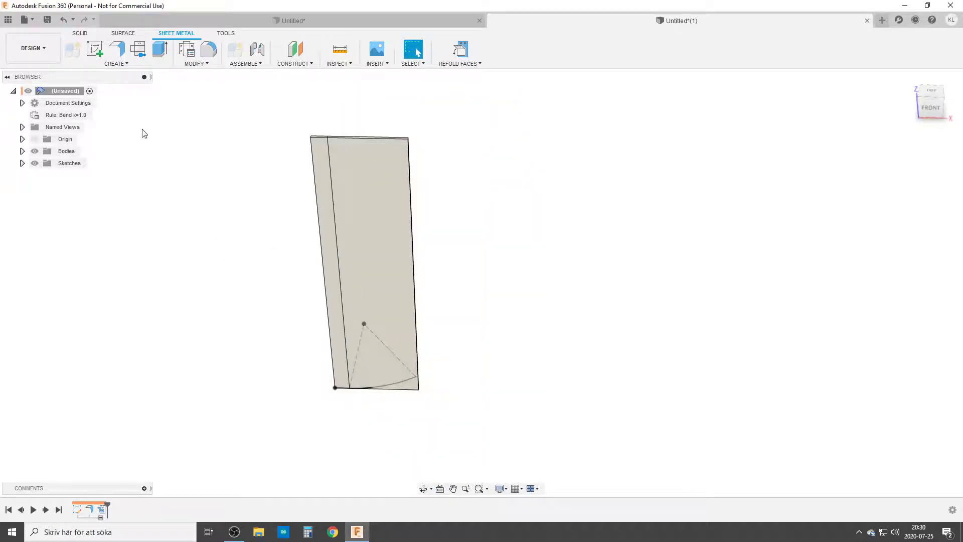
click(95, 49)
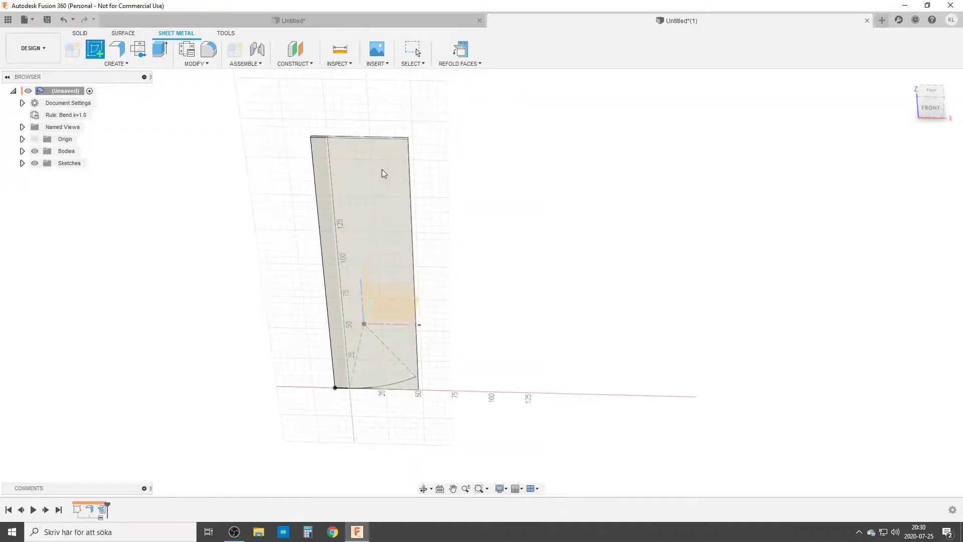
click(364, 189)
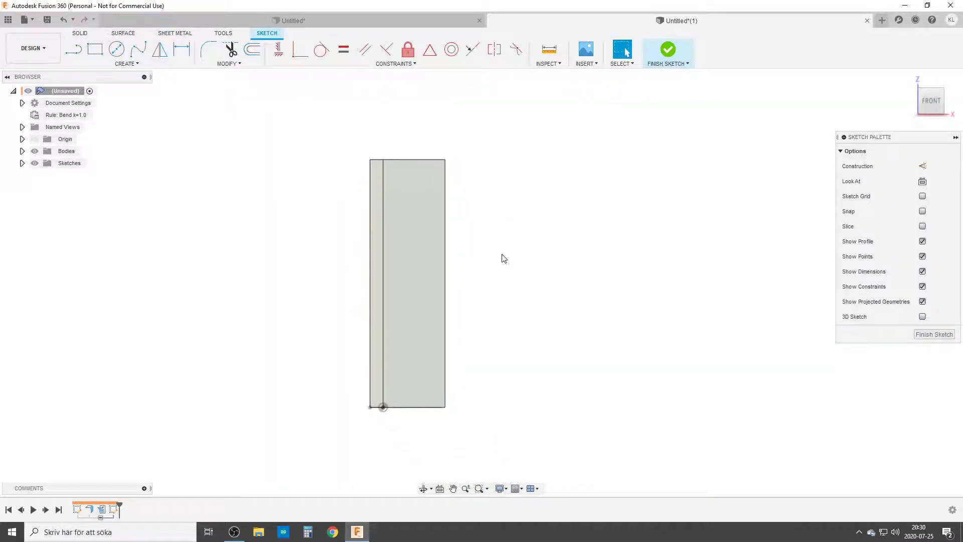
key(p)
click(418, 271)
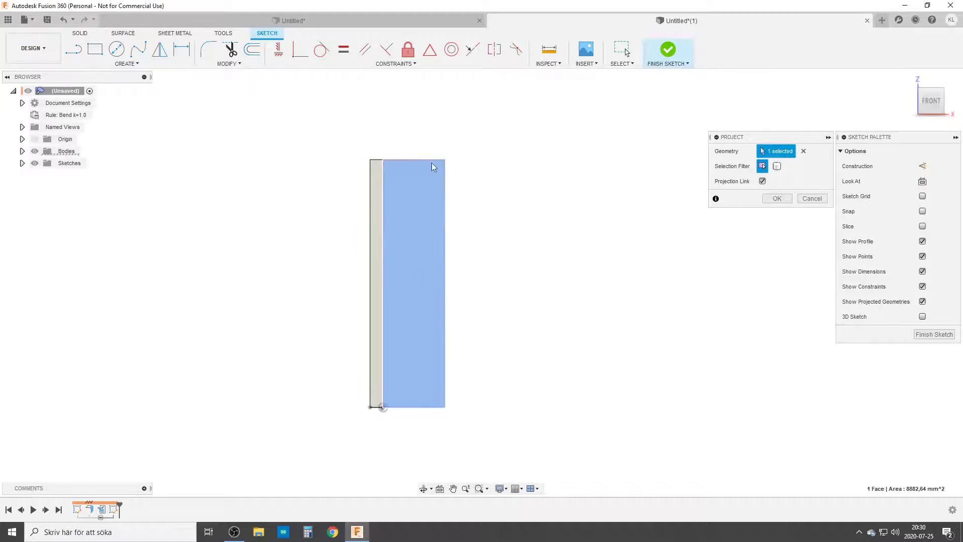
click(791, 199)
Step: Hide Body1 and convert the projected rectangle outline to construction lines
click(22, 151)
click(44, 163)
drag(287, 122, 529, 435)
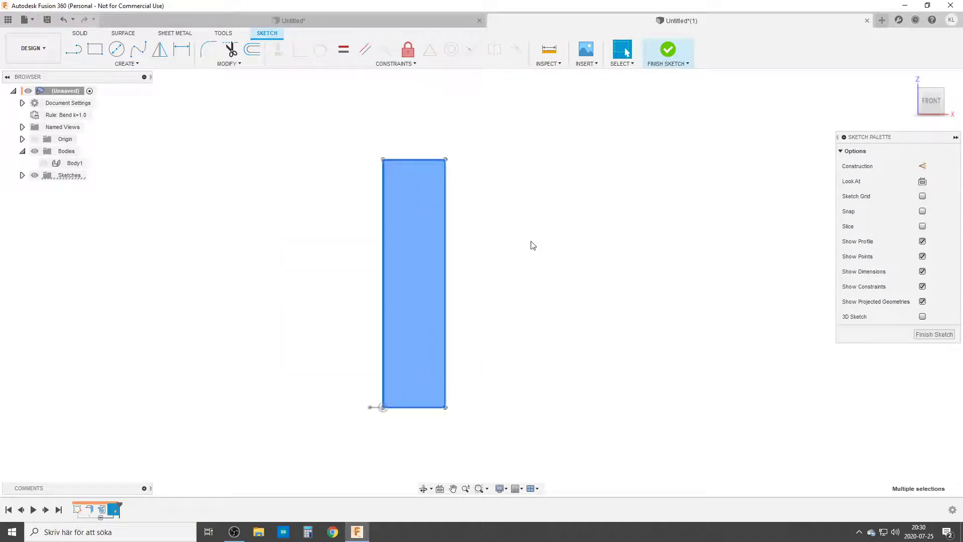
click(922, 166)
click(492, 297)
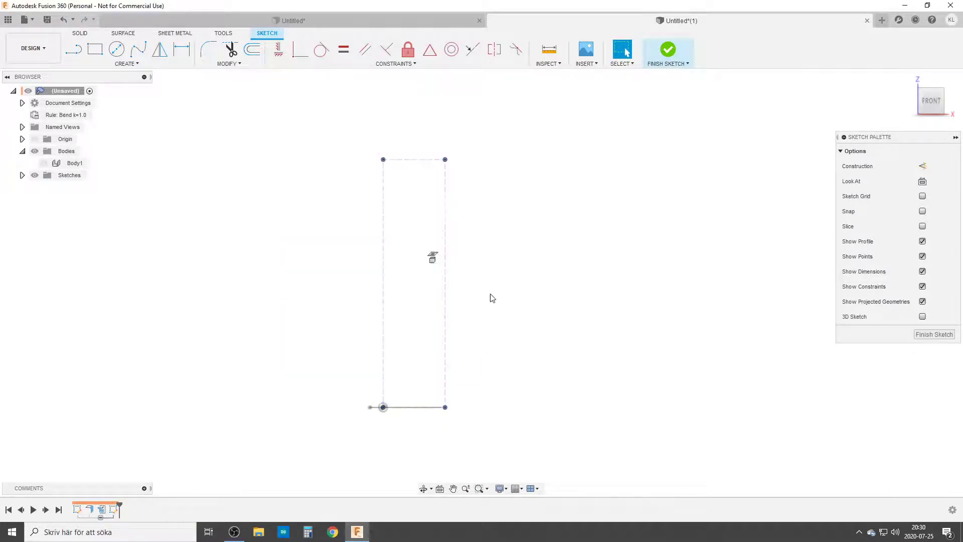
Step: Hide Sketch1 so only the projected outline is shown
click(22, 175)
click(43, 190)
click(43, 188)
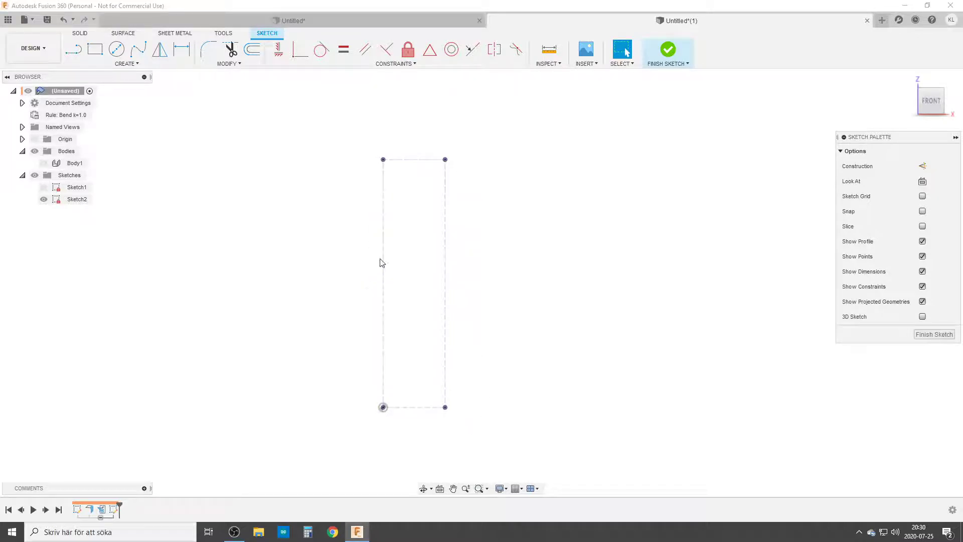
Step: Draw two rectangles meeting at a corner, one from the outline's lower-right corner and the other reaching up to its left edge
click(94, 48)
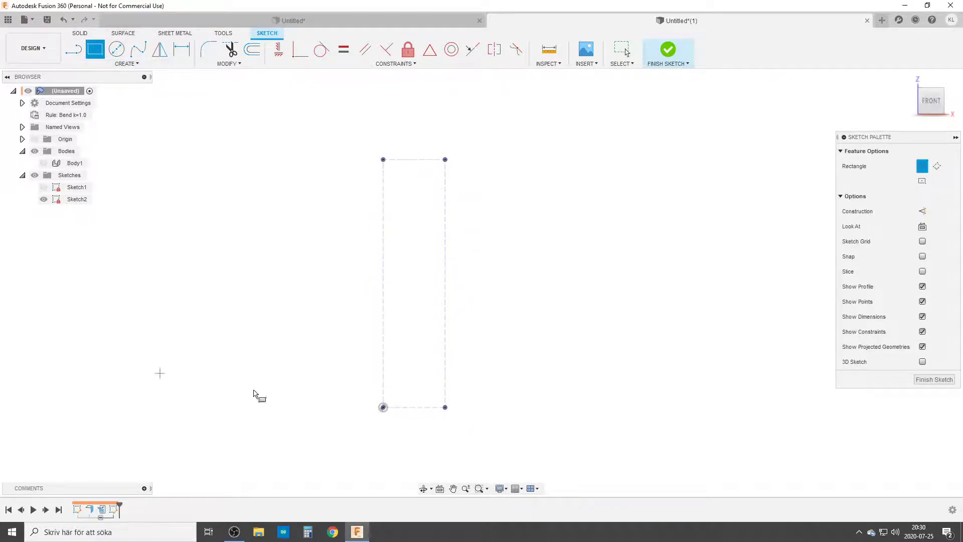
click(445, 406)
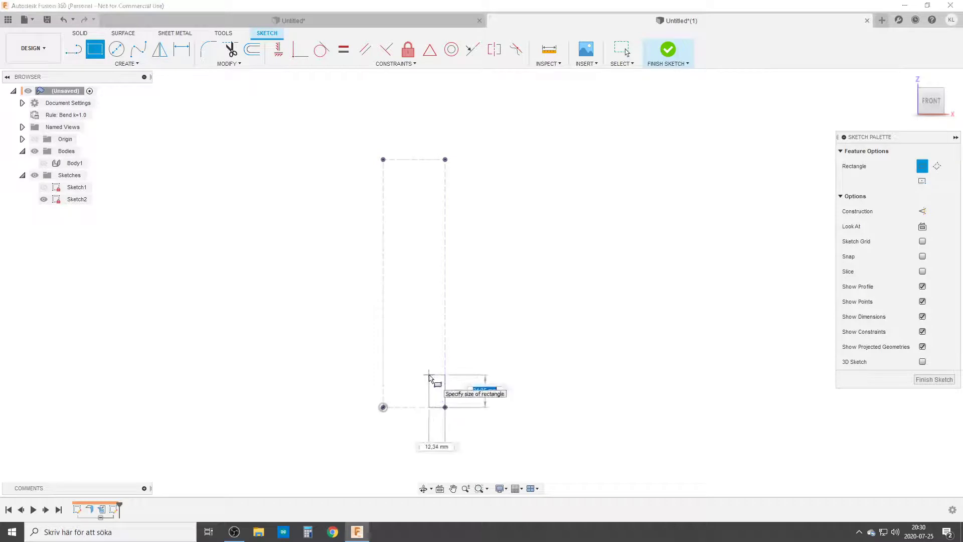
click(423, 374)
click(383, 319)
click(423, 374)
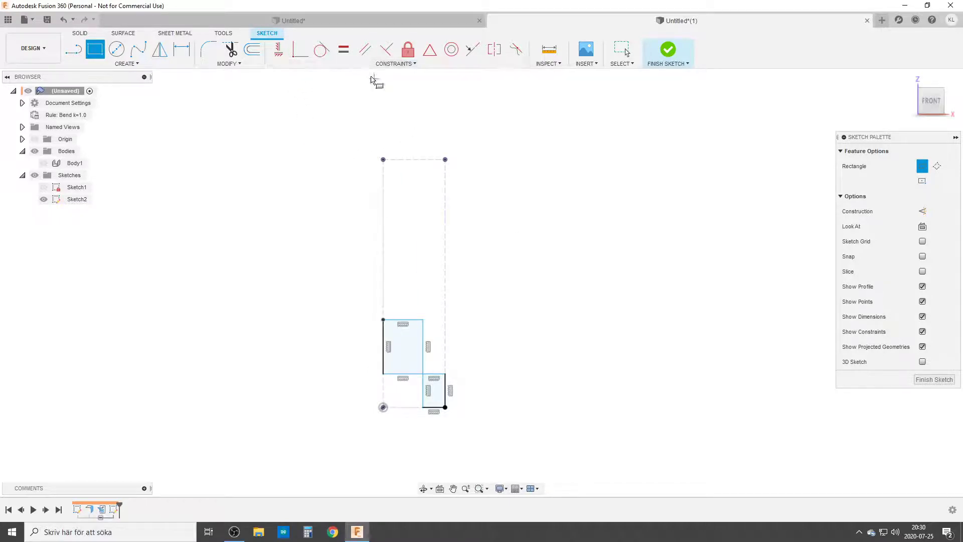
Step: Apply Equal constraints between the sides of both rectangles to make them matching squares, and finish the sketch
click(344, 49)
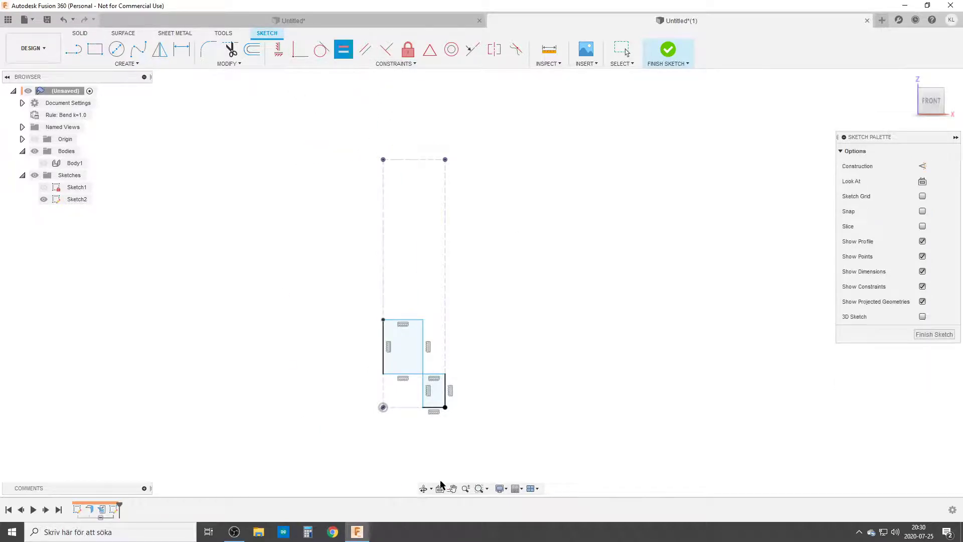
click(423, 396)
click(434, 374)
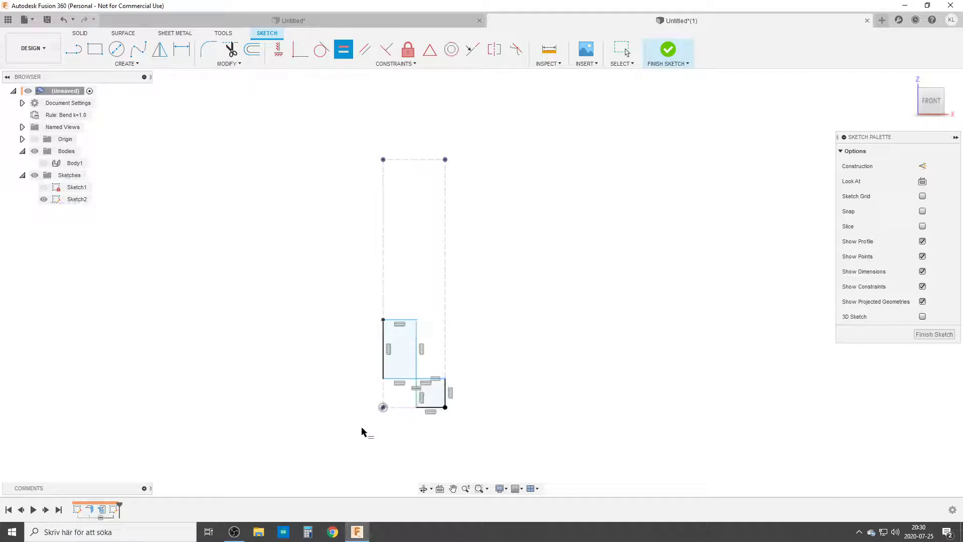
click(417, 396)
click(400, 377)
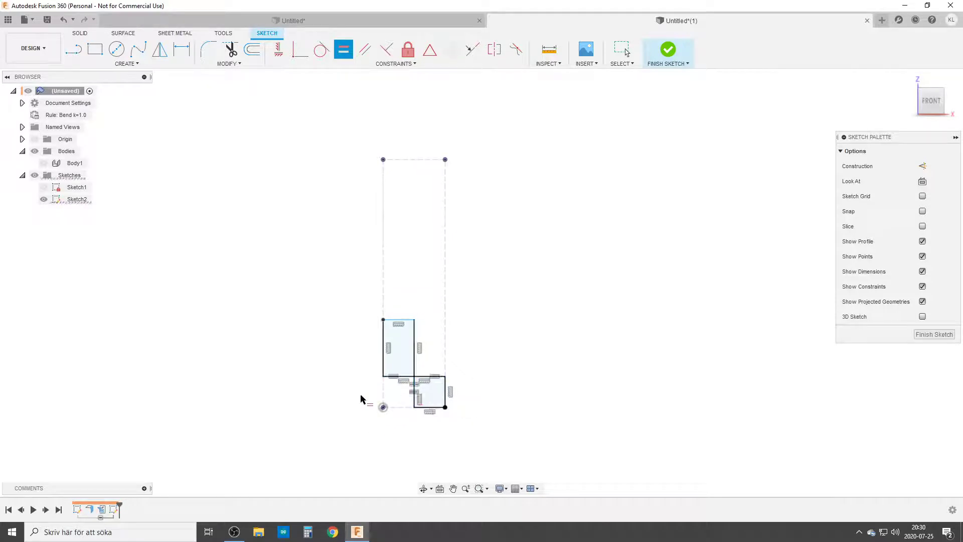
click(414, 361)
click(415, 393)
scroll(524, 389, up, 3)
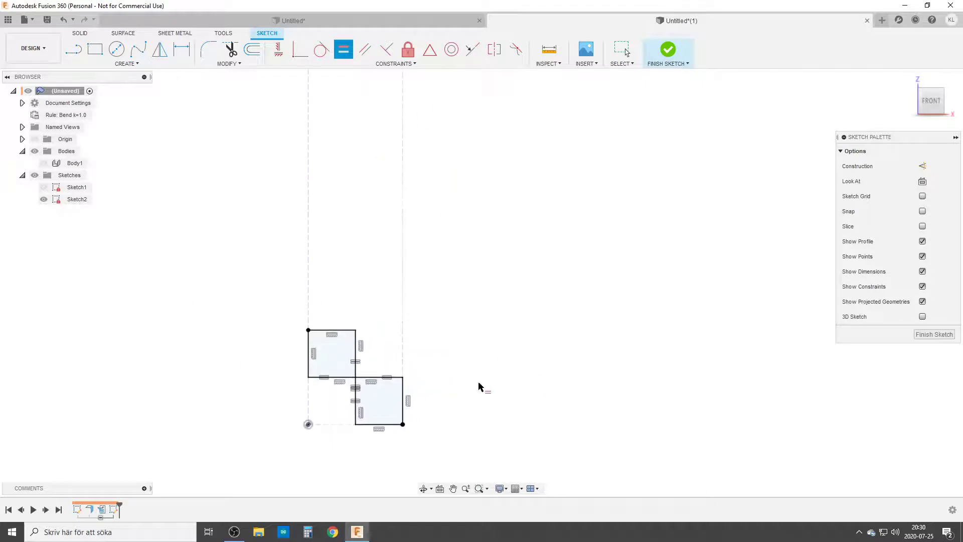
scroll(510, 351, down, 2)
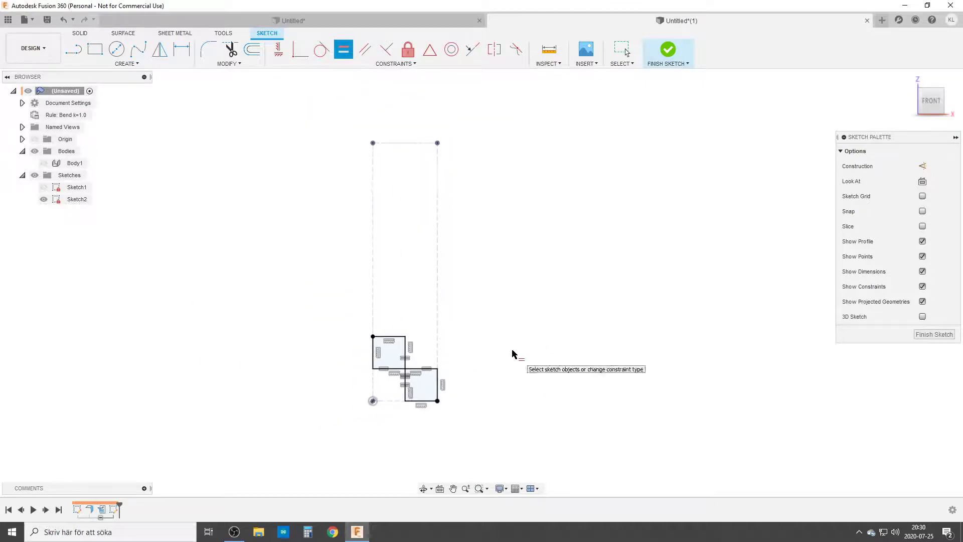
click(928, 334)
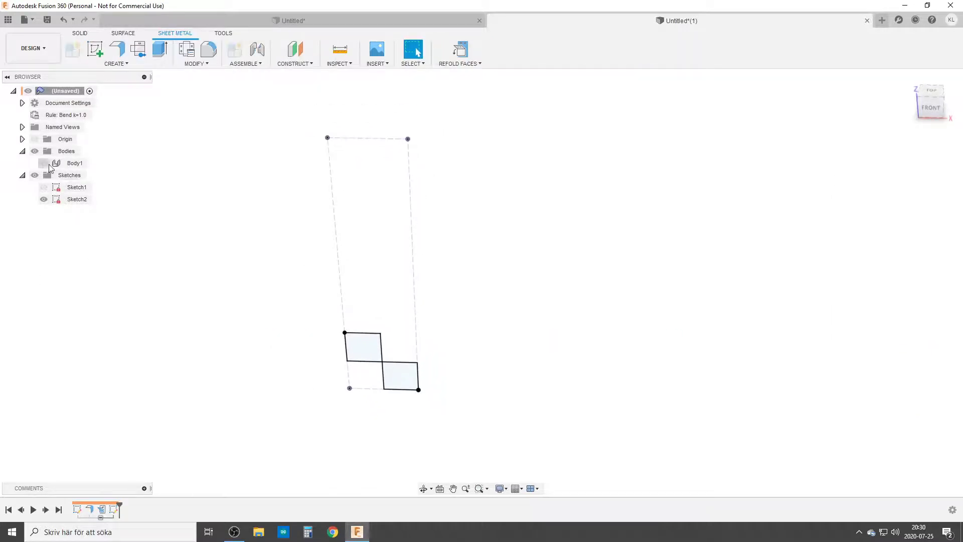
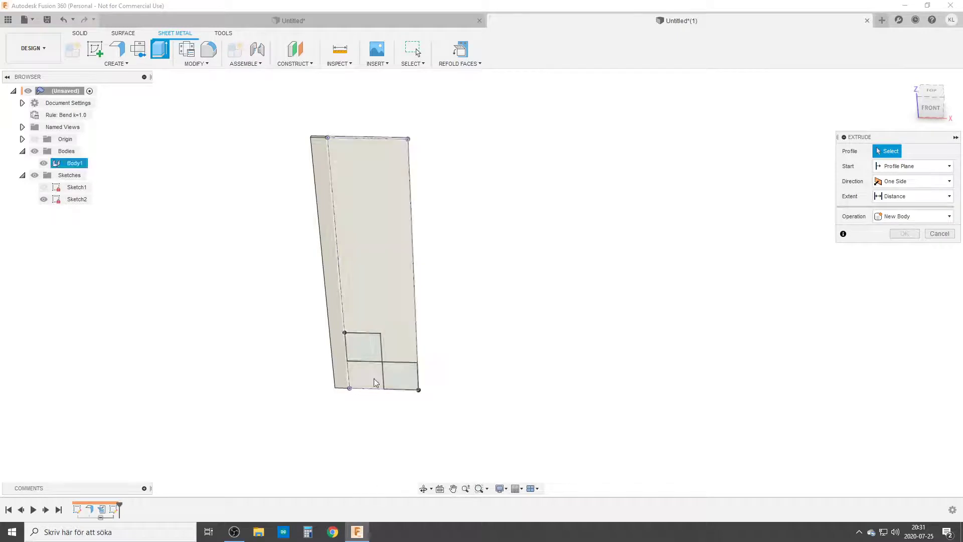
Step: Show Body1 and extrude the lower-right square 2 mm as a Join onto the sheet
click(407, 371)
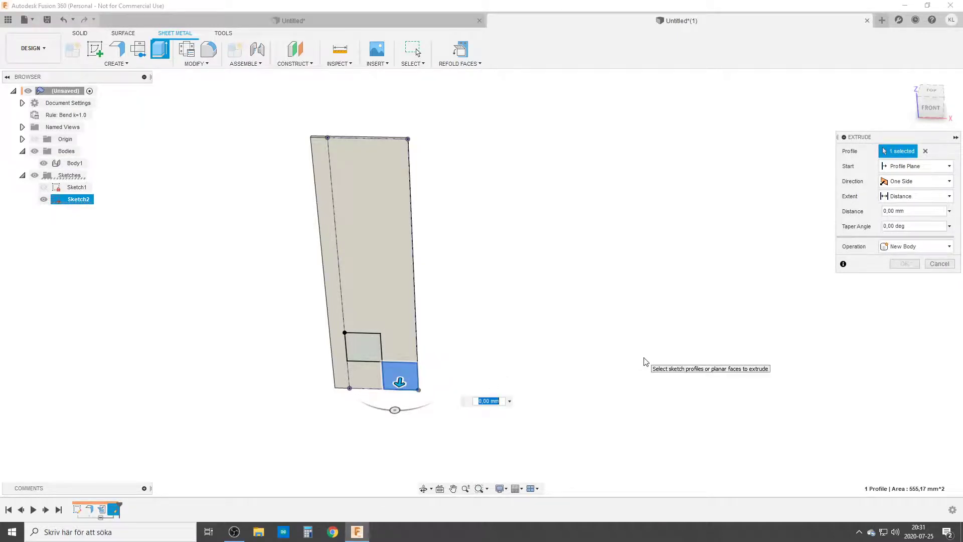
text(2)
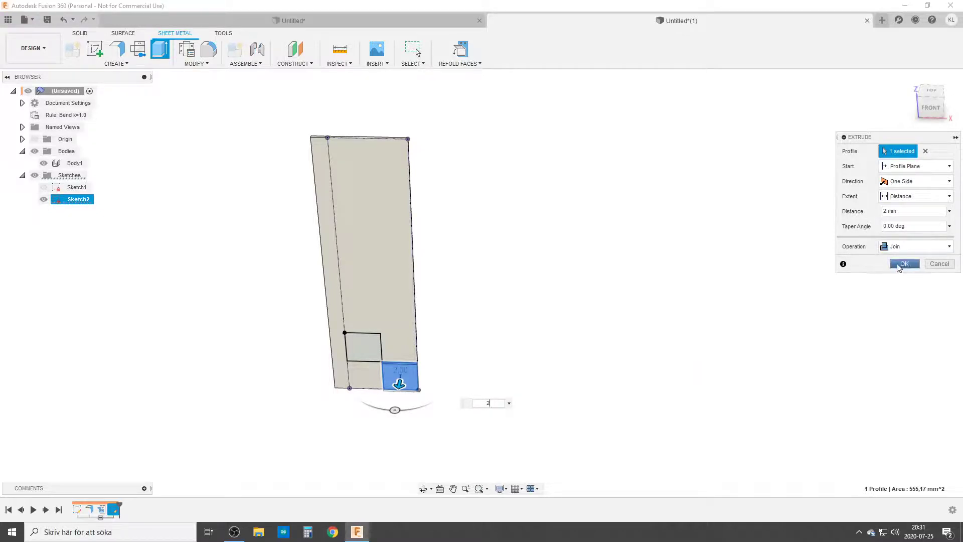
click(904, 265)
Step: Chamfer the four front edges of the lower-right raised square with an equal distance of 2 mm
scroll(237, 408, up, 4)
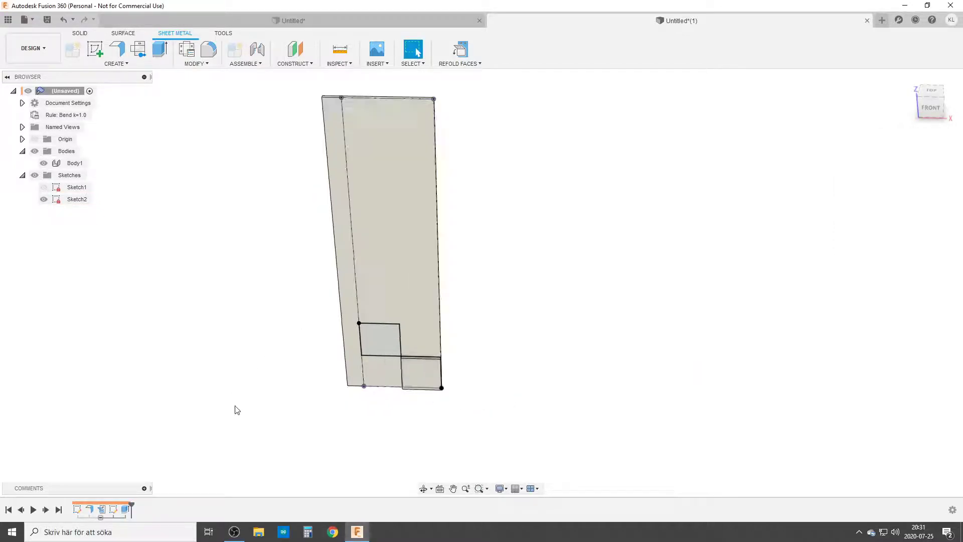
text(s)
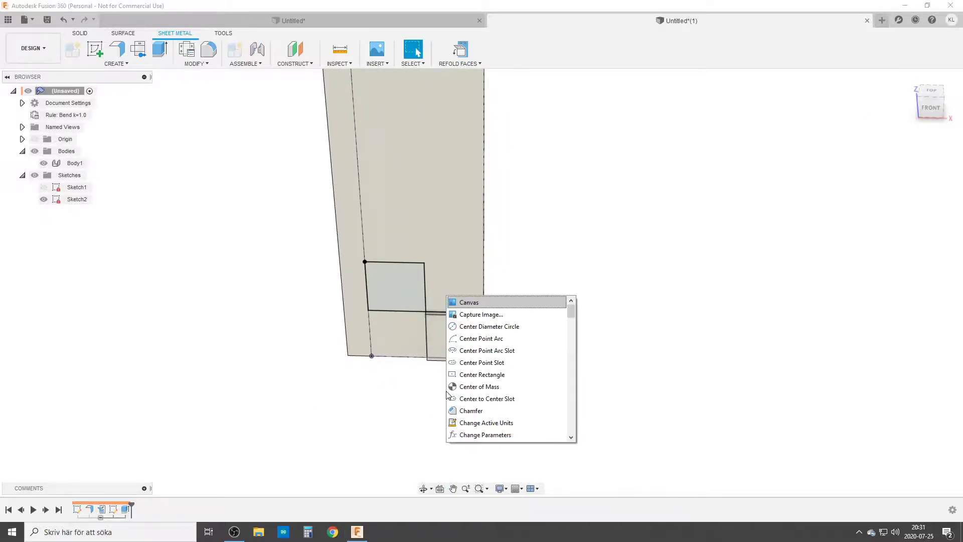
text(chamfer)
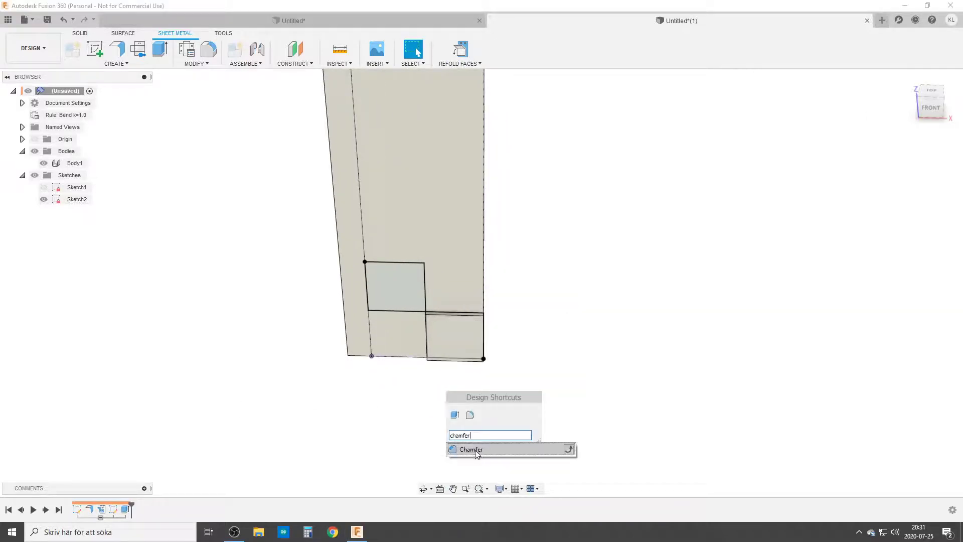
click(476, 451)
click(454, 314)
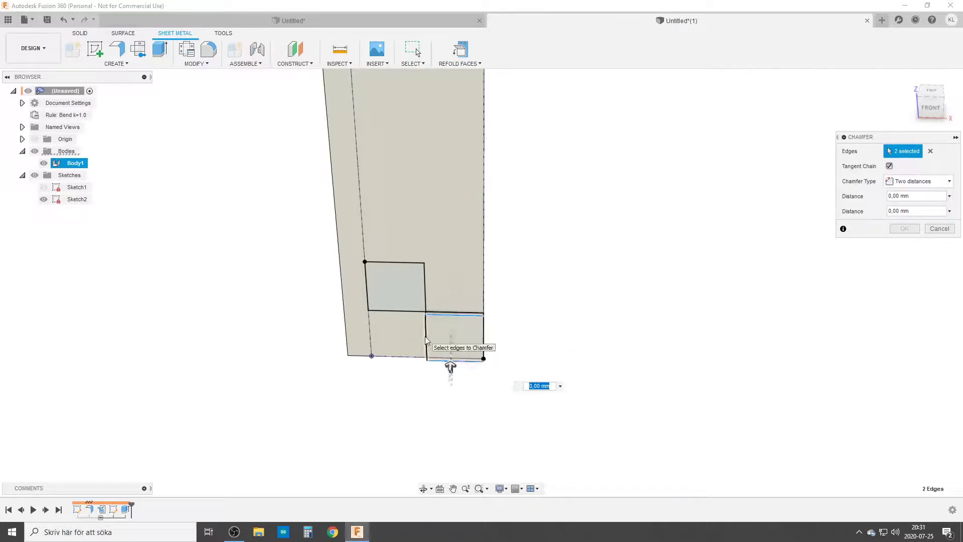
click(451, 361)
shift+middle_drag(480, 402, 432, 389)
click(551, 361)
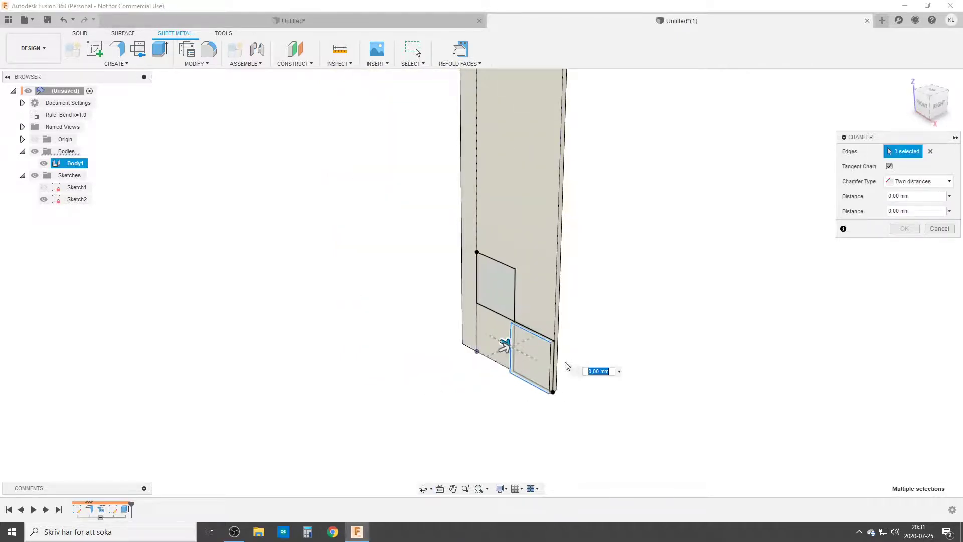
shift+middle_drag(488, 405, 504, 321)
click(918, 181)
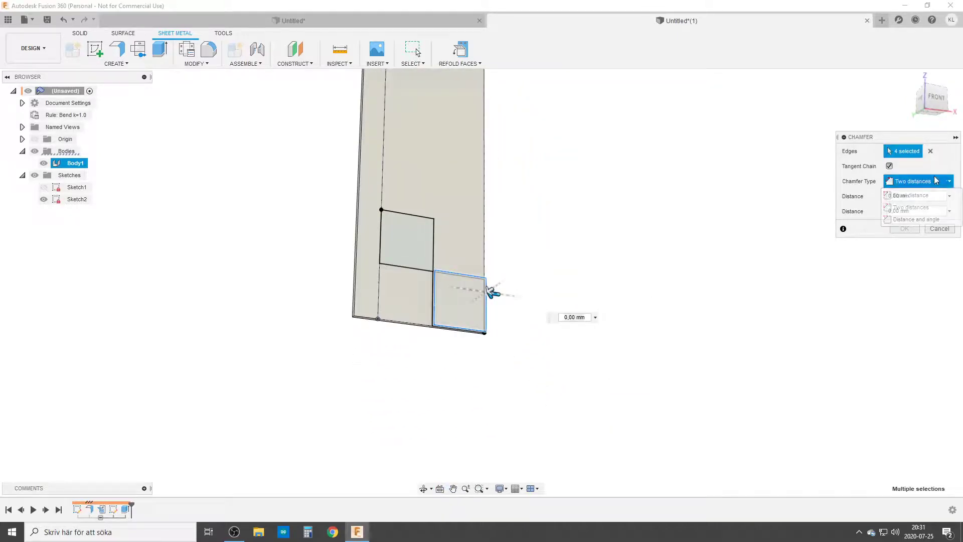
click(909, 198)
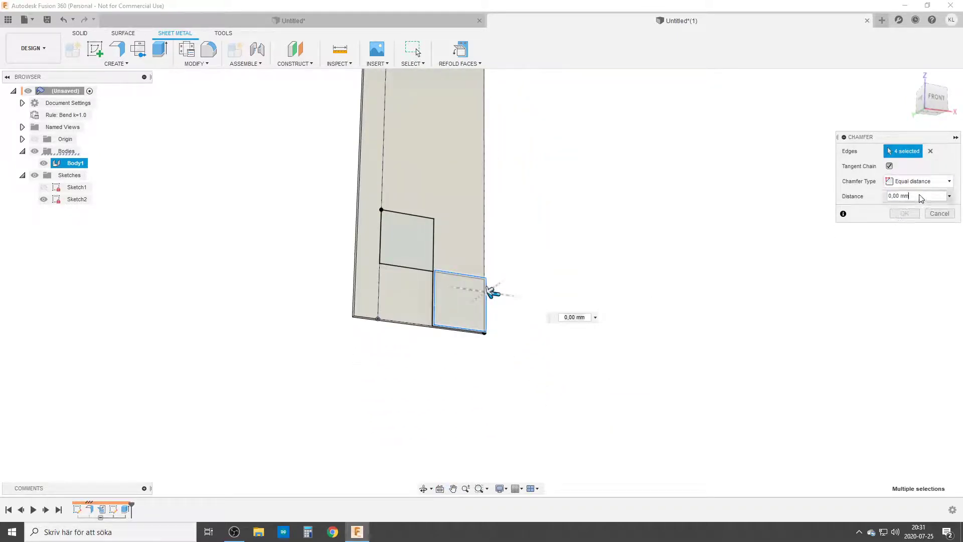
drag(923, 197, 870, 197)
text(2)
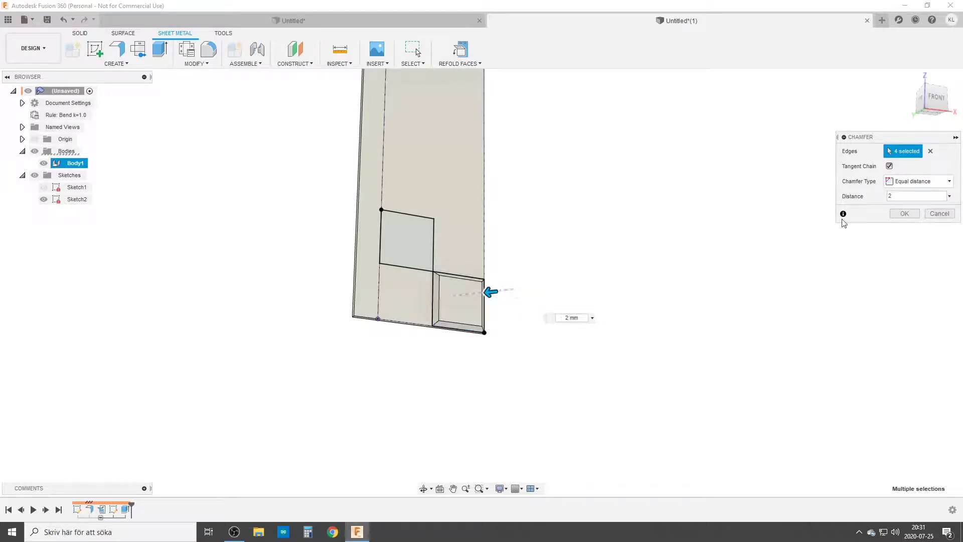
shift+middle_drag(544, 315, 505, 321)
scroll(505, 317, up, 3)
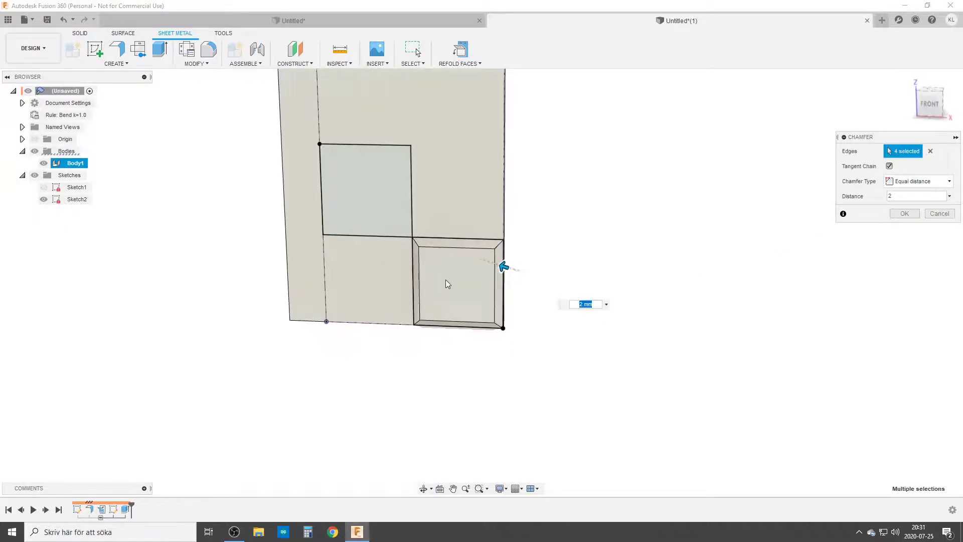
shift+middle_drag(435, 256, 428, 291)
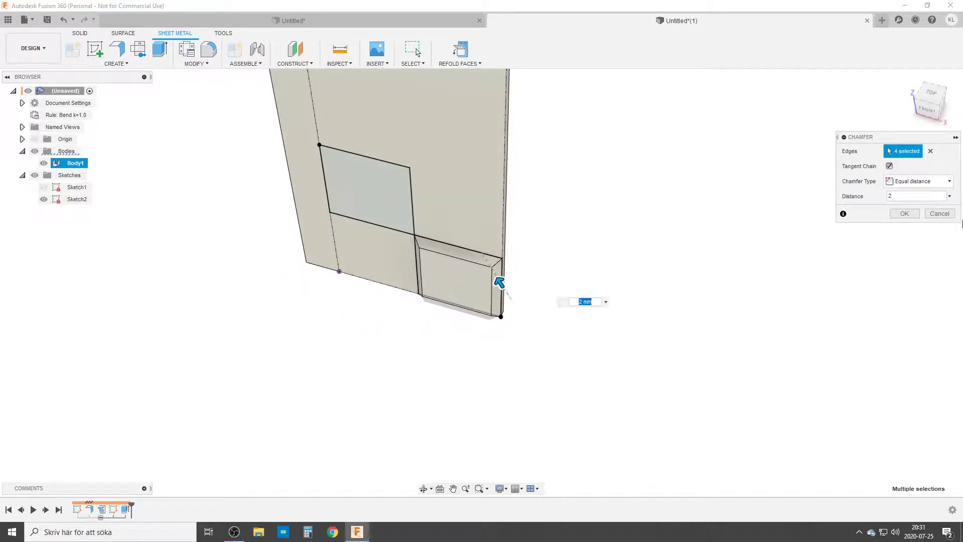
click(901, 215)
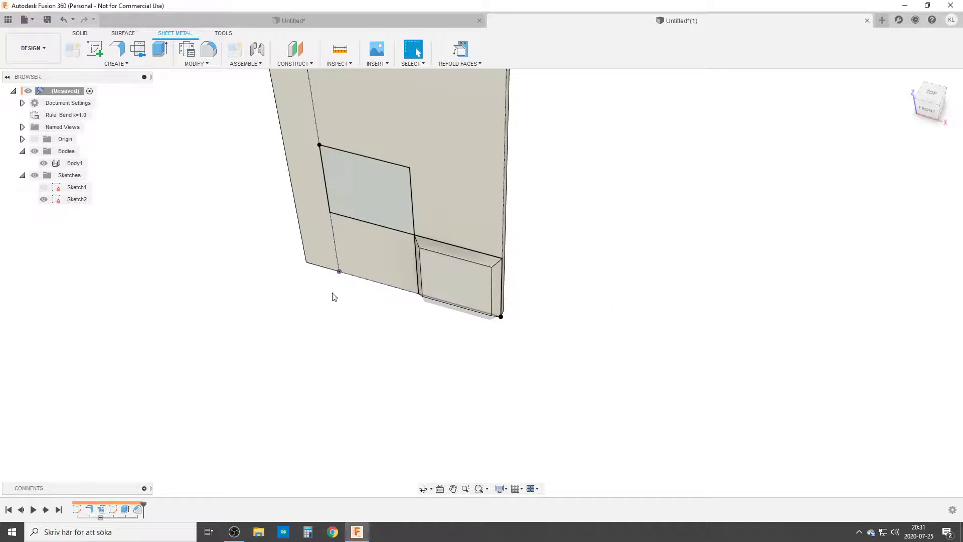
Step: Extrude the upper-left square profile 2 mm out from the sheet
key(e)
click(372, 190)
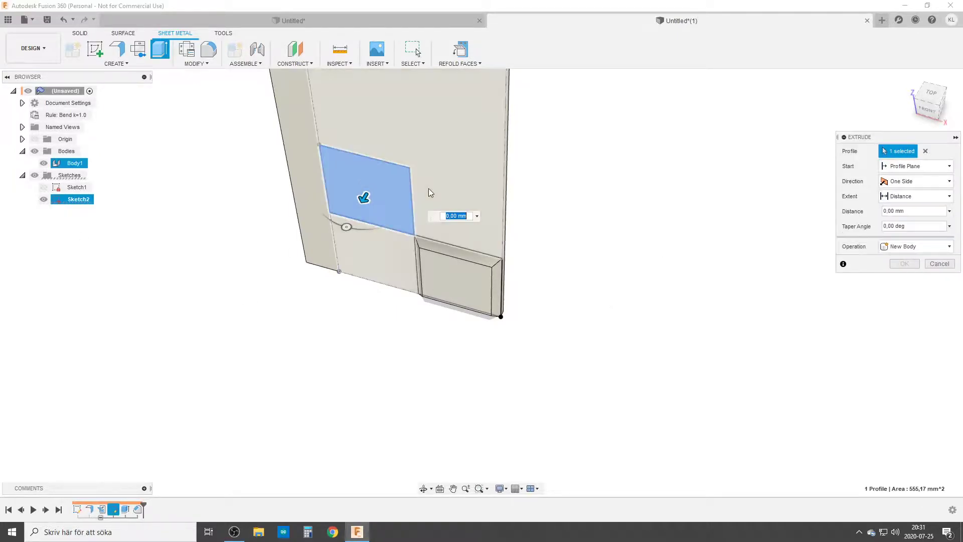
text(2)
key(Return)
Step: Chamfer the four front edges of the upper-left raised square with an equal distance, matching the lower-right square
text(s)
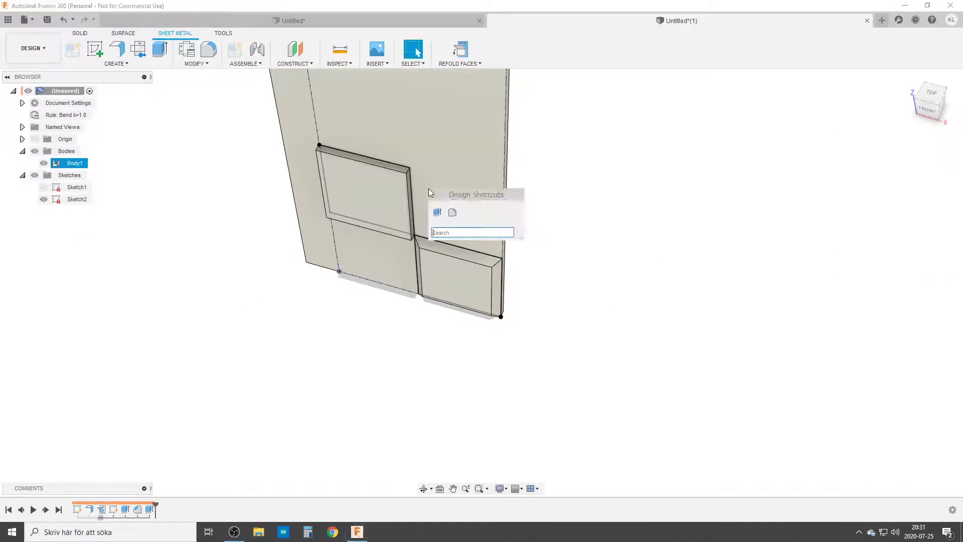
text(chamfer)
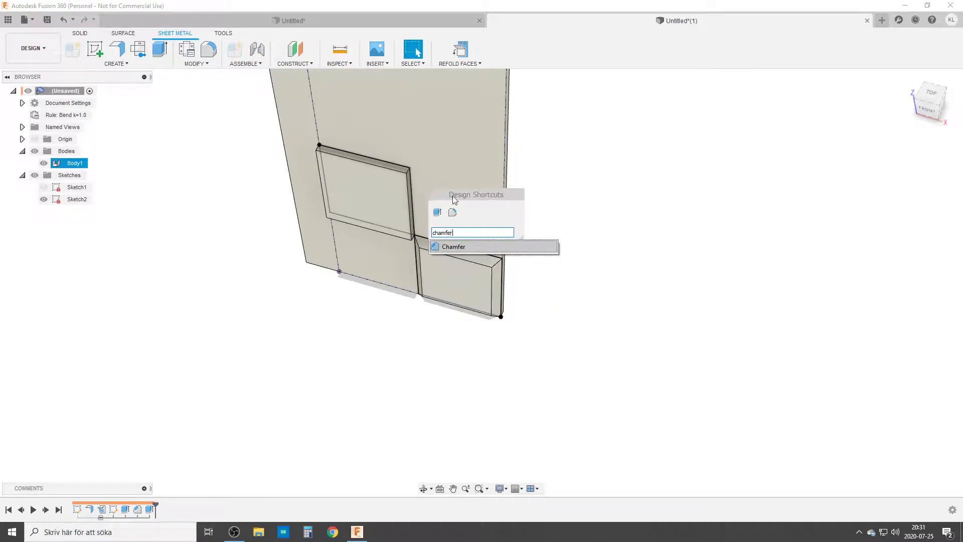
click(466, 246)
click(356, 224)
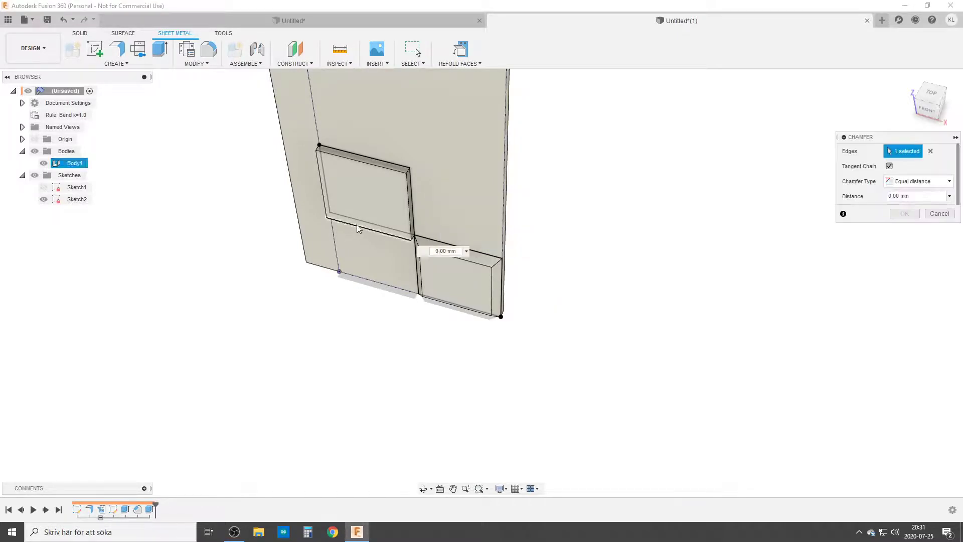
click(322, 180)
click(354, 158)
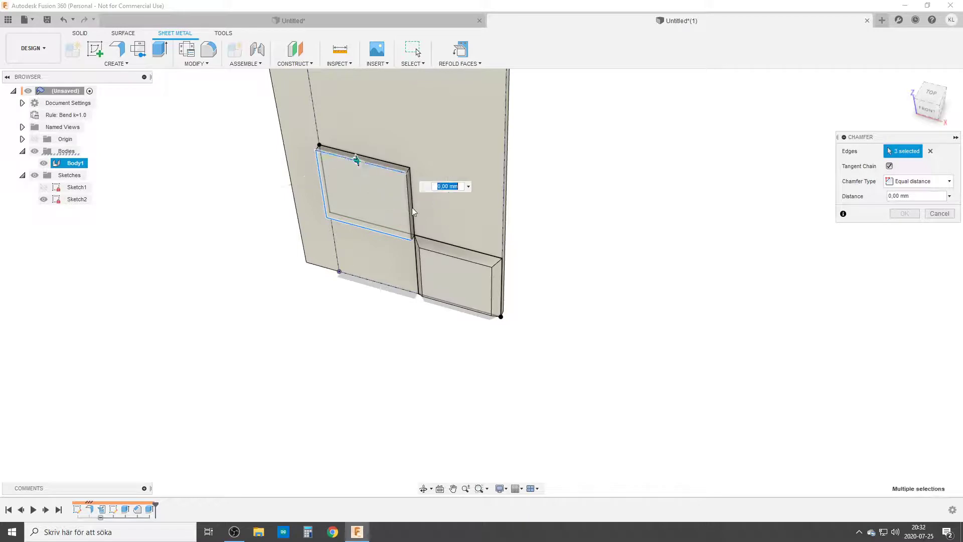
text(1)
key(Return)
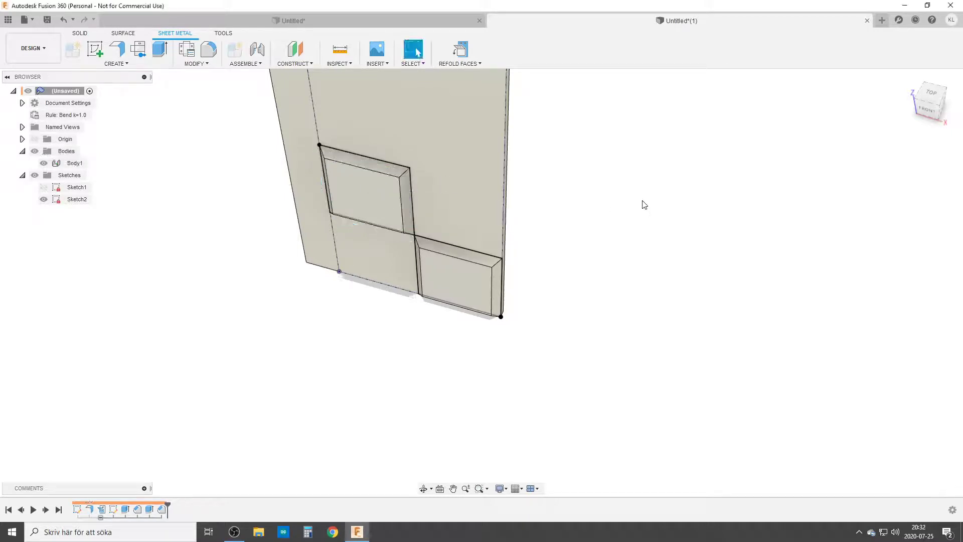
Step: Hide Sketch2 so only the body with its two raised squares is shown
shift+middle_drag(519, 279, 468, 294)
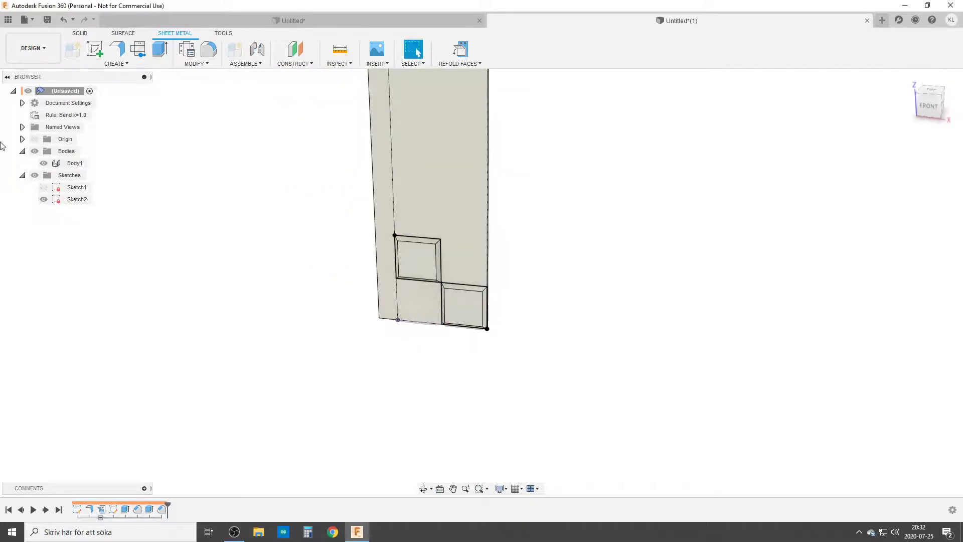
middle_drag(422, 242, 357, 270)
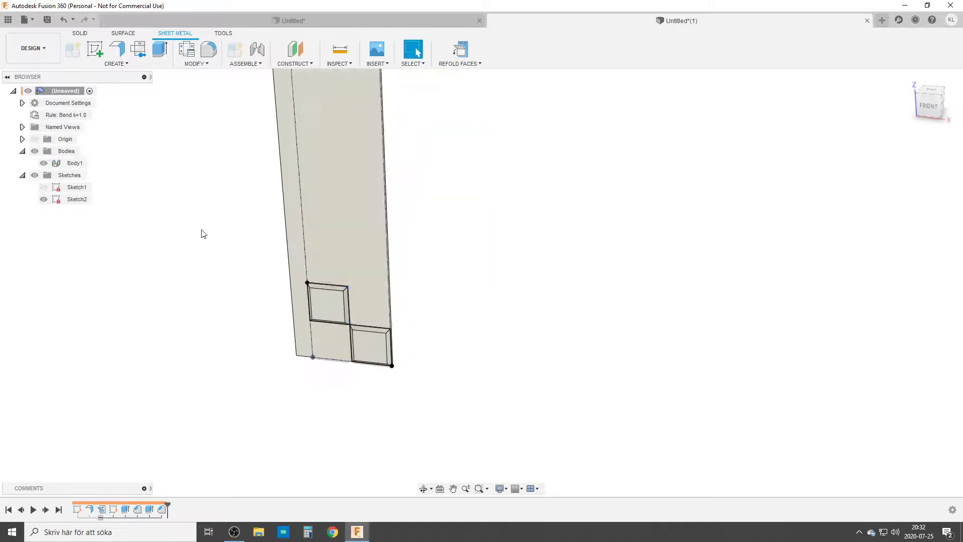
click(44, 199)
shift+middle_drag(314, 219, 391, 234)
click(43, 199)
scroll(442, 217, down, 3)
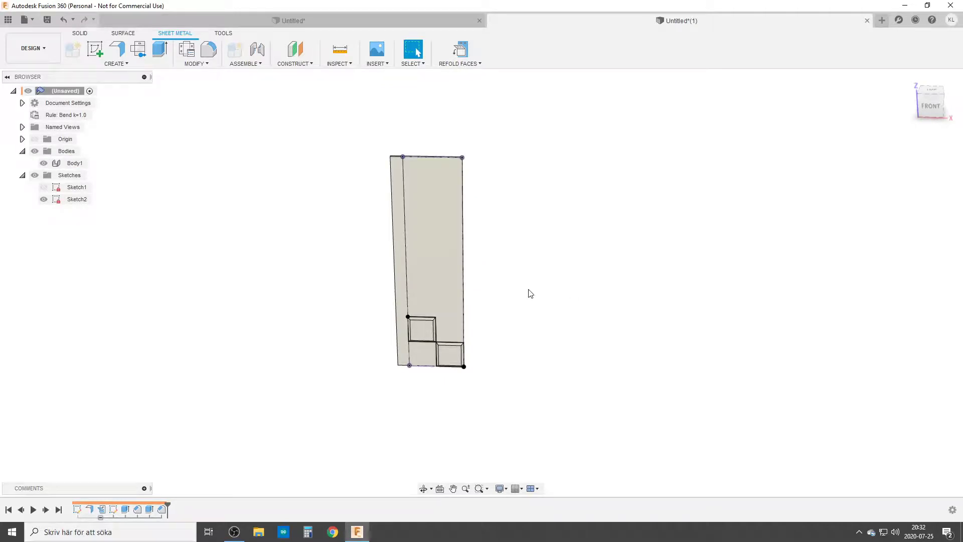
click(43, 199)
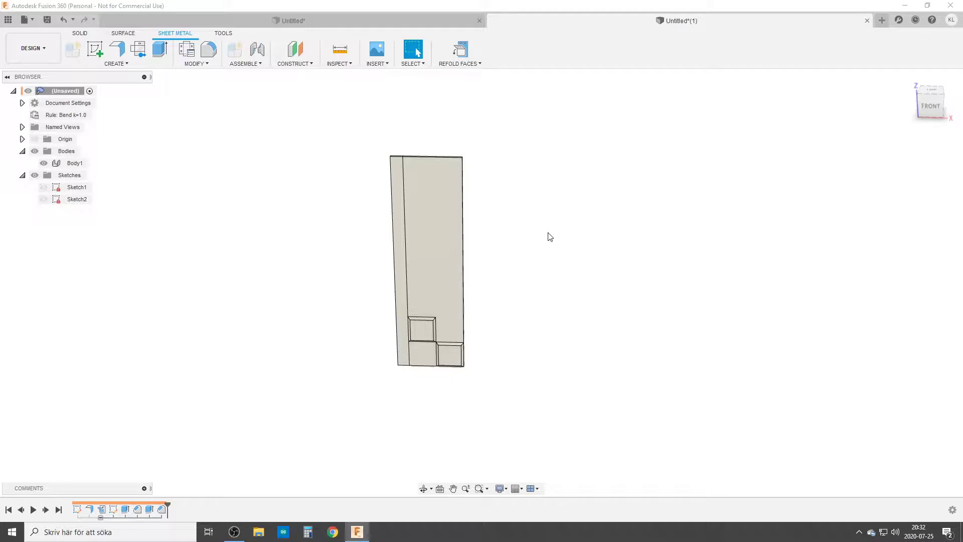
Step: Start a rectangular pattern of features using the extrusions and chamfers of both raised squares as the objects
text(srec)
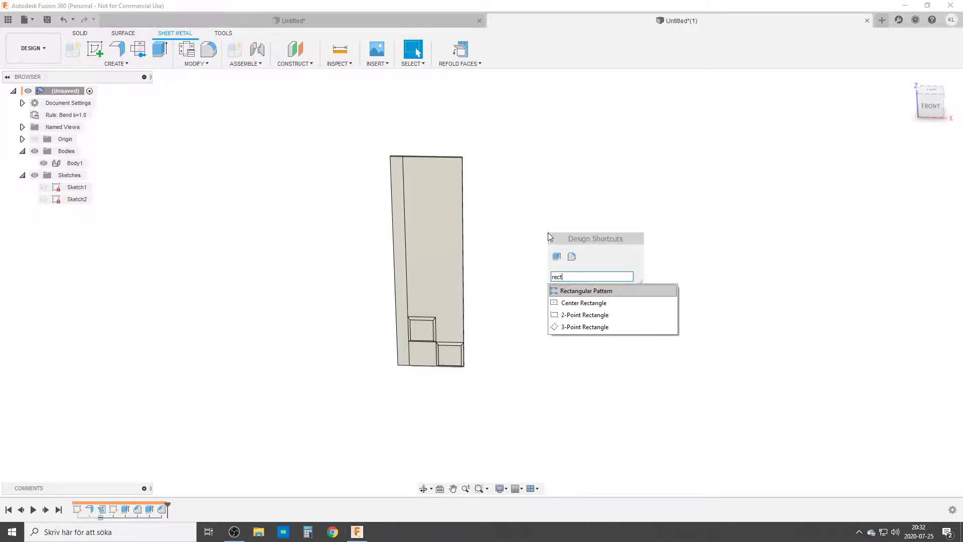
key(Down)
key(Down)
key(Up)
key(Up)
key(Return)
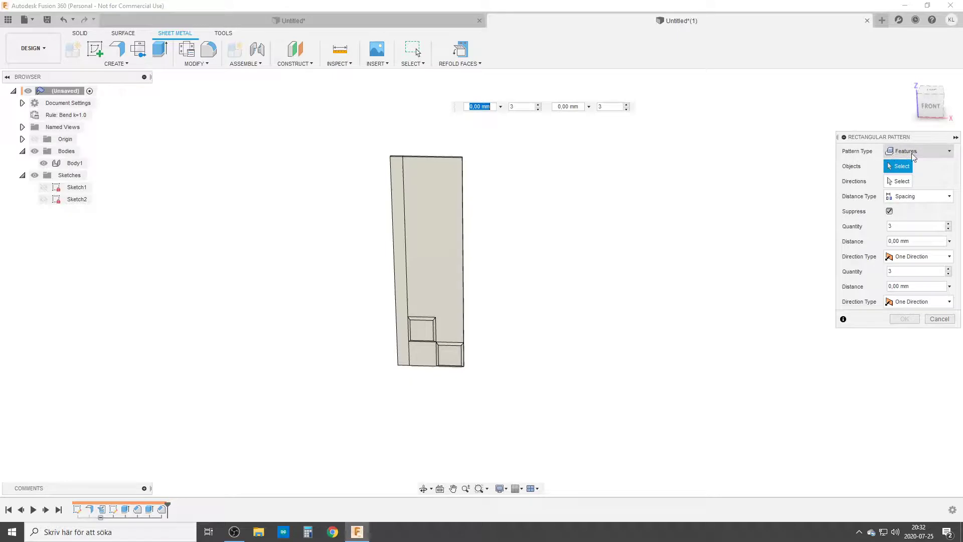
click(126, 510)
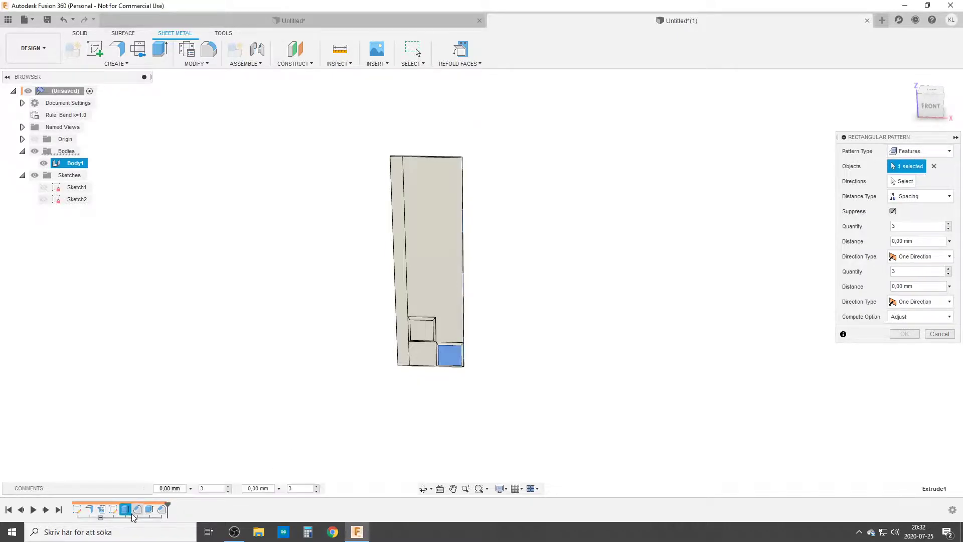
click(137, 509)
click(148, 509)
click(162, 509)
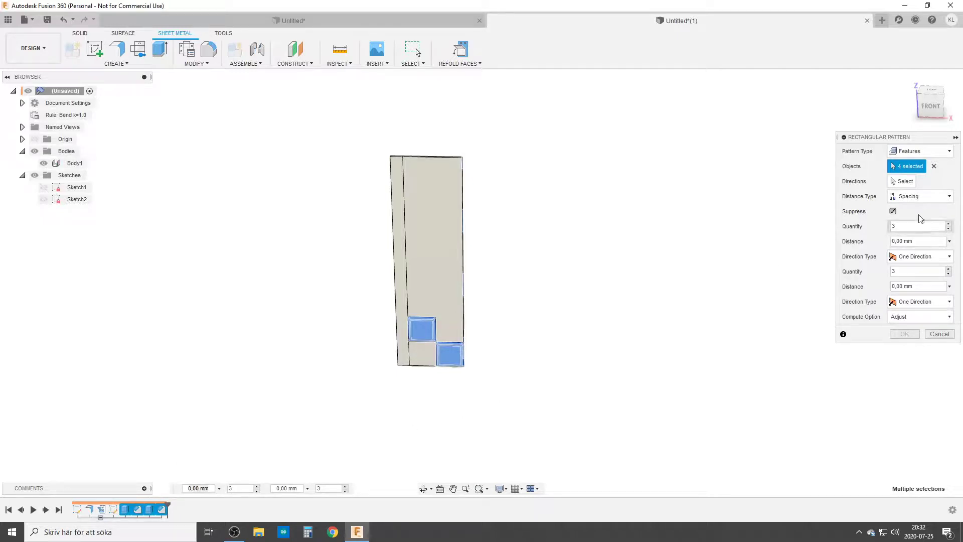
Step: Direct the pattern along the sheet's long vertical edge with a spacing distance of -Pattern_width
click(903, 181)
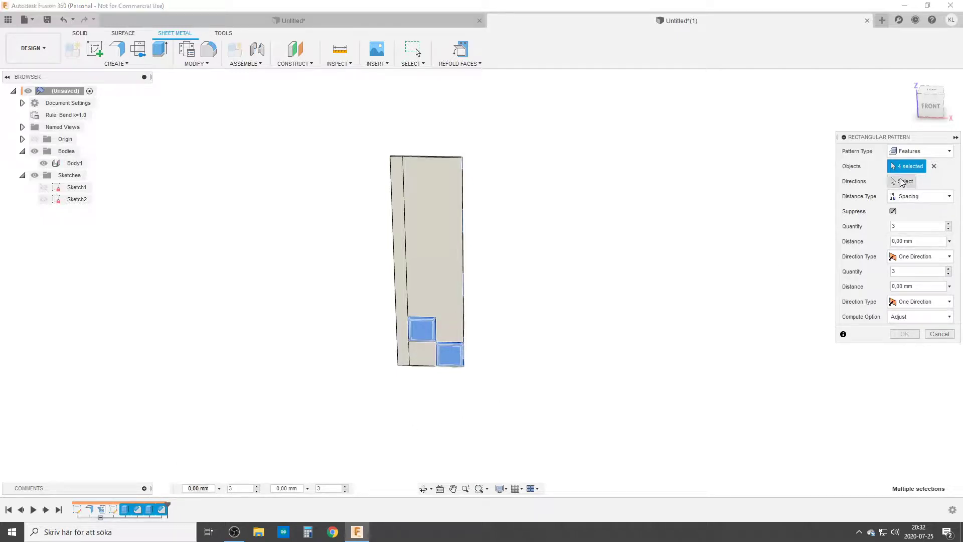
click(407, 257)
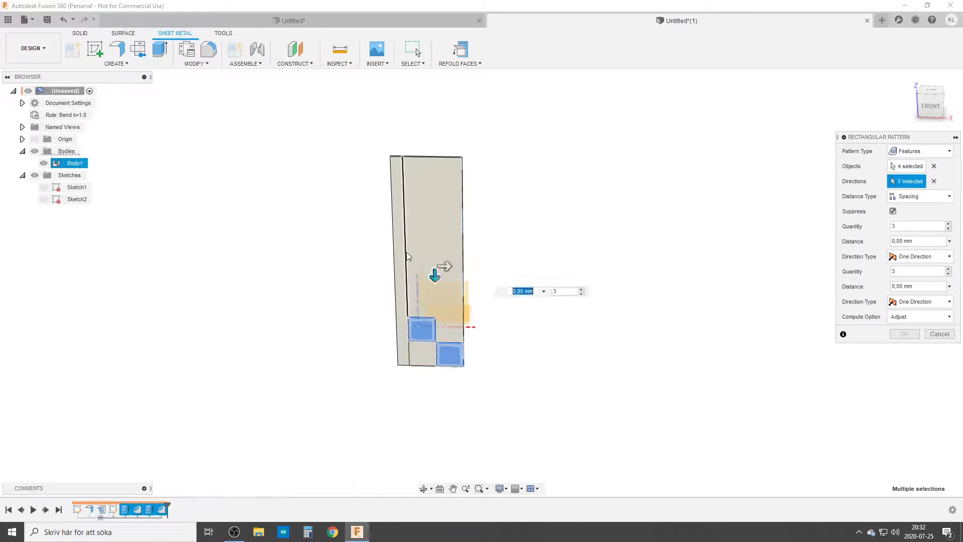
click(916, 199)
click(911, 221)
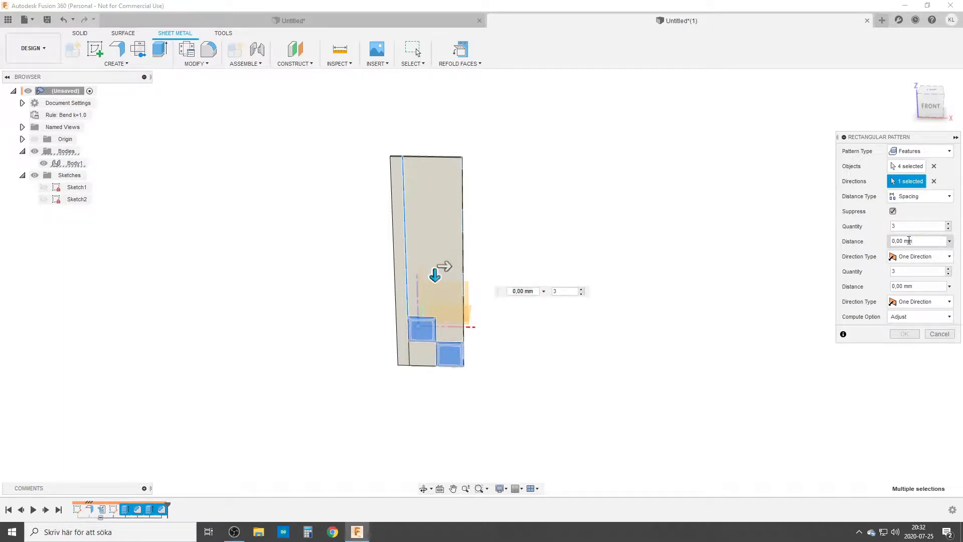
click(909, 240)
text(Pattern_width)
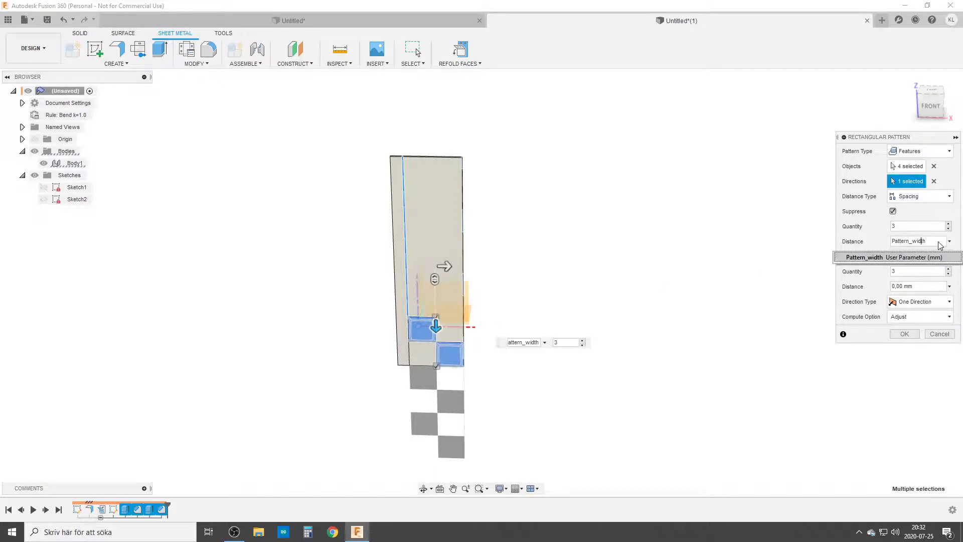
text(-)
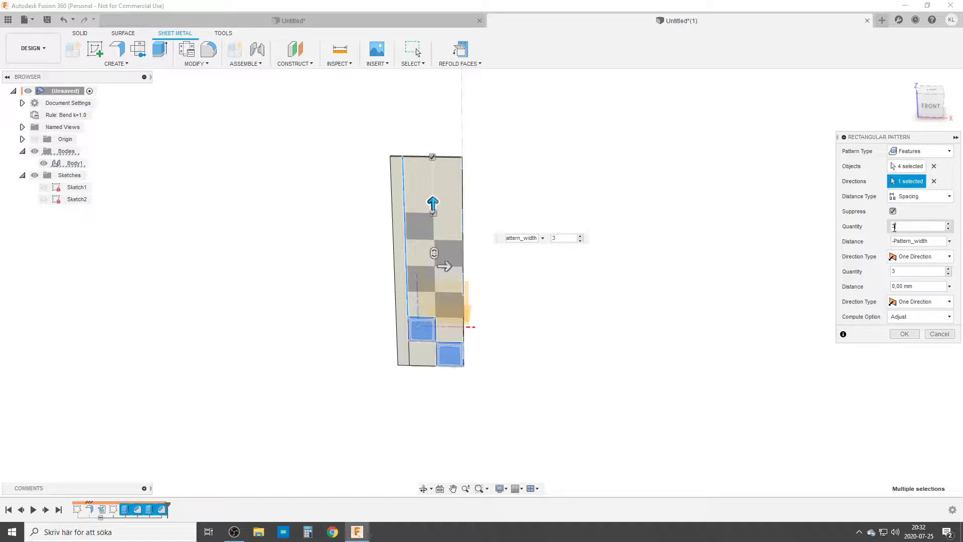
Step: Set the pattern's first quantity to Nr_Pattern_Height and create the rectangular pattern
text(nr)
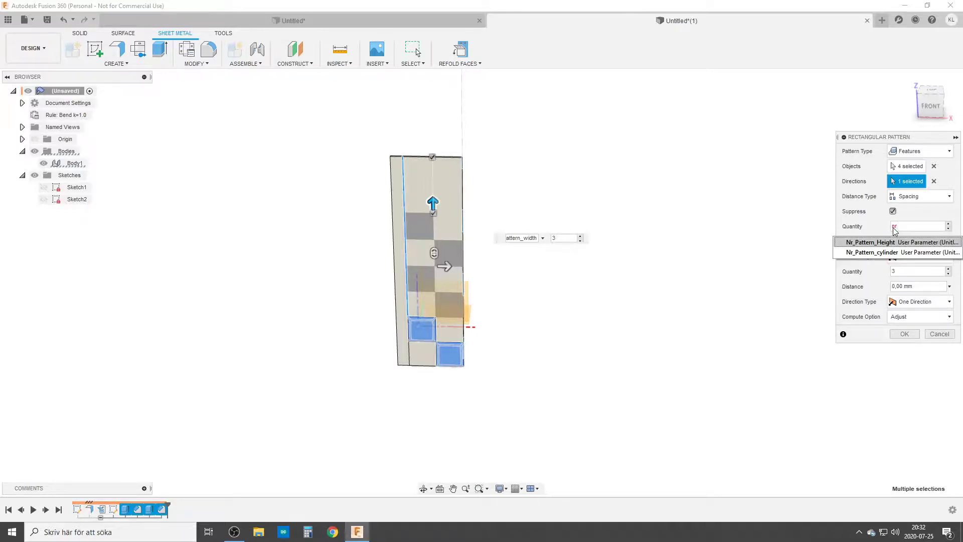
key(Down)
key(Up)
key(Return)
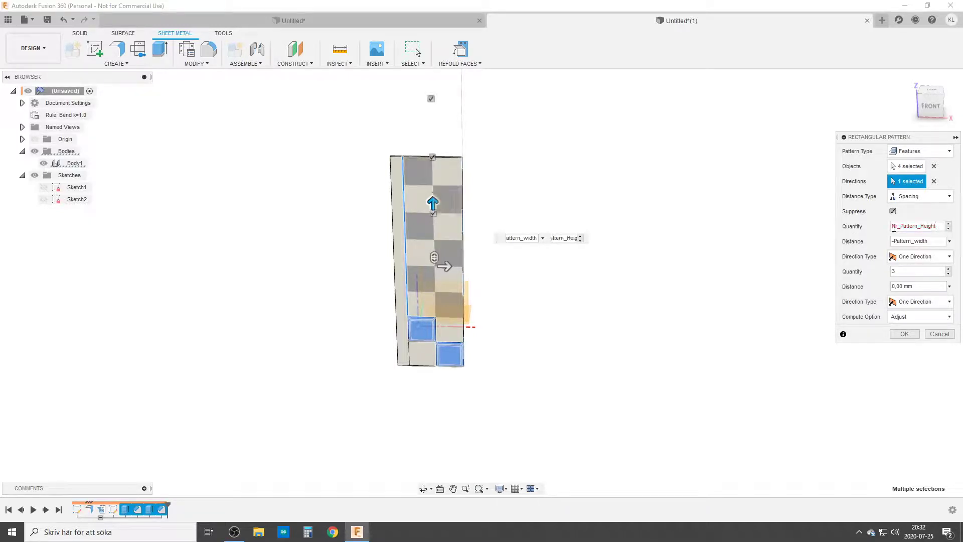
click(904, 334)
Step: Refold the unfolded sheet so the patterned segment returns to its curved shape
shift+middle_drag(515, 348, 472, 241)
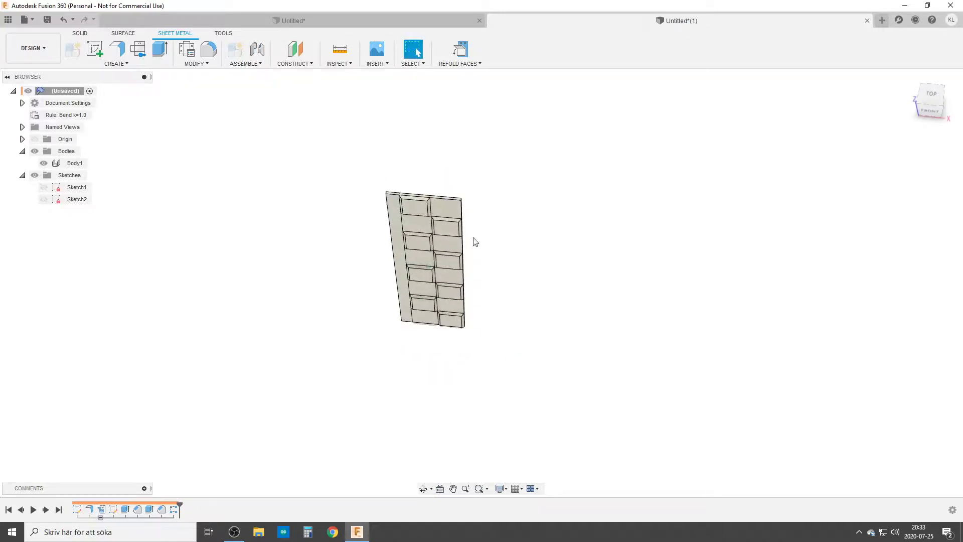
click(461, 51)
shift+middle_drag(458, 301, 416, 273)
scroll(416, 274, up, 2)
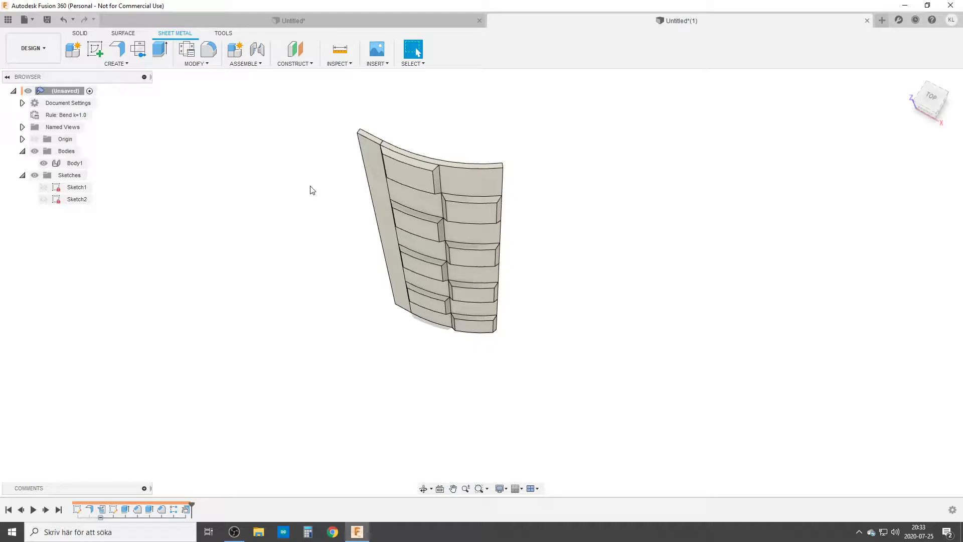
Step: Cut away the flat flange strip beside the curved segment by extruding its end face through all
key(e)
click(371, 134)
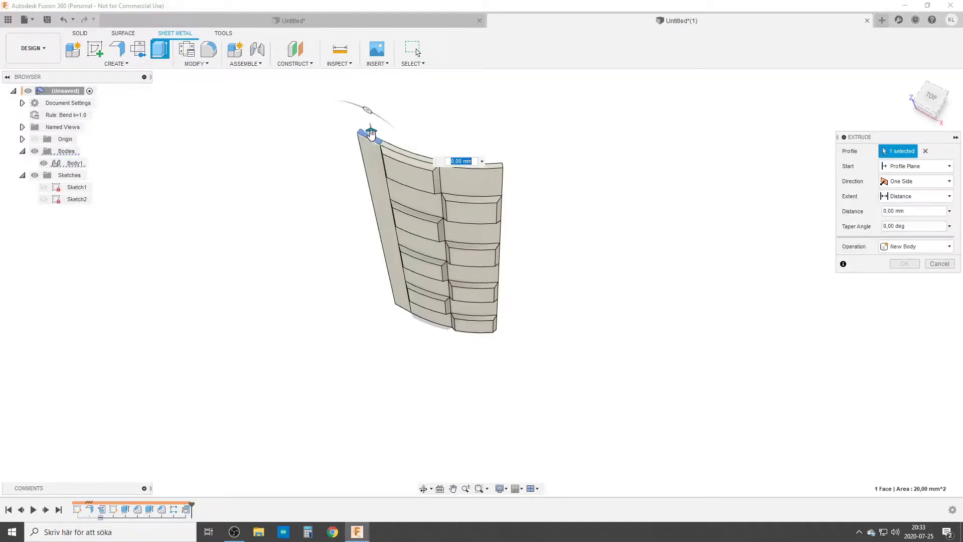
drag(371, 134, 381, 175)
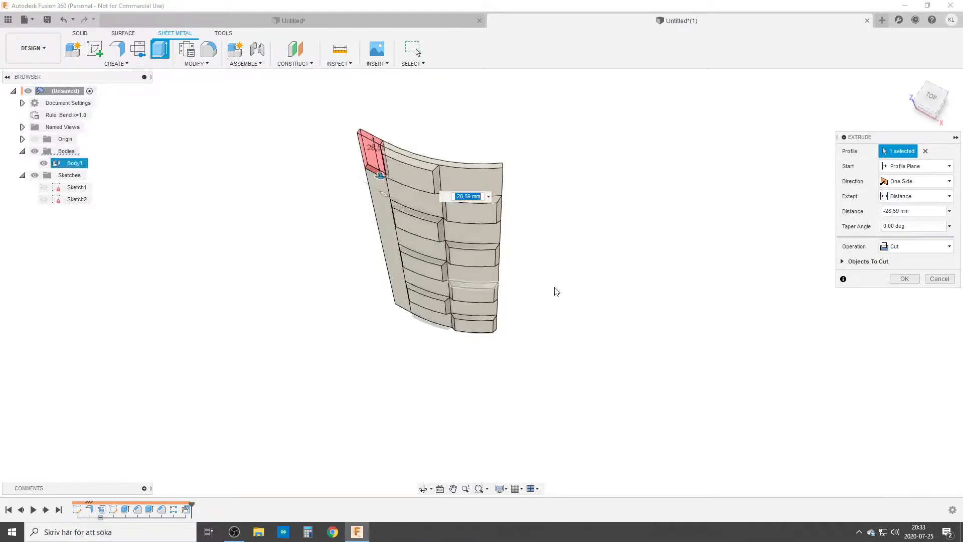
click(917, 197)
click(898, 236)
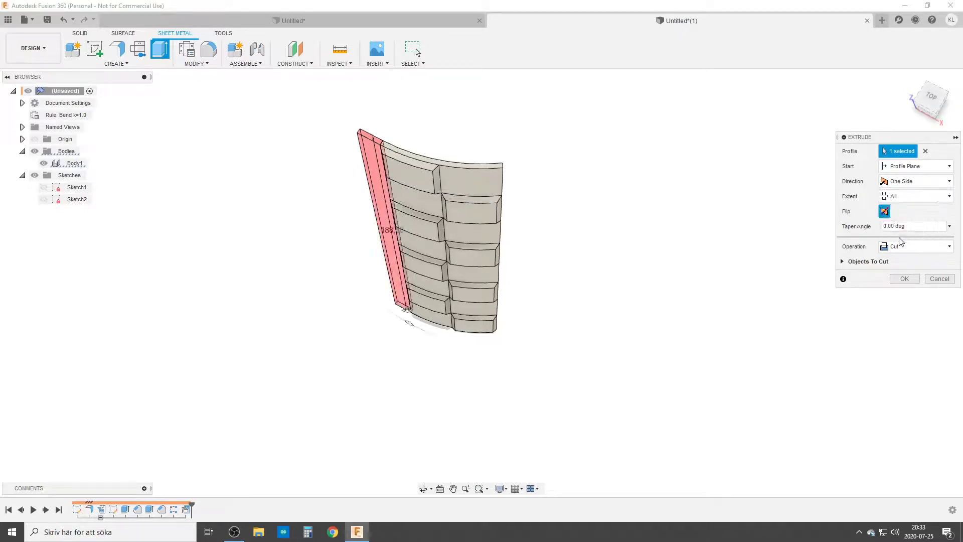
click(903, 279)
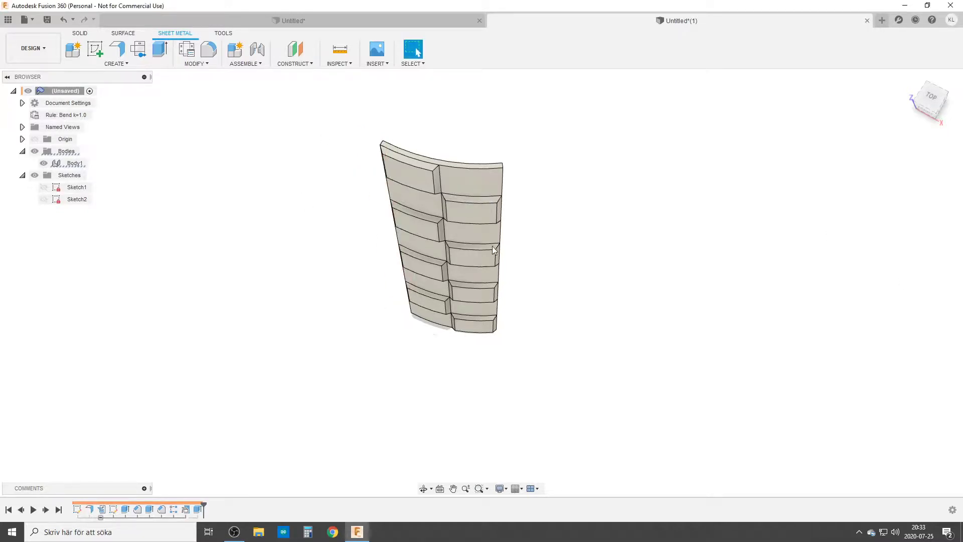
Step: Start a circular pattern of the segment body, using its curved top edge as the axis
shift+middle_drag(503, 275, 417, 52)
click(417, 52)
text(s)
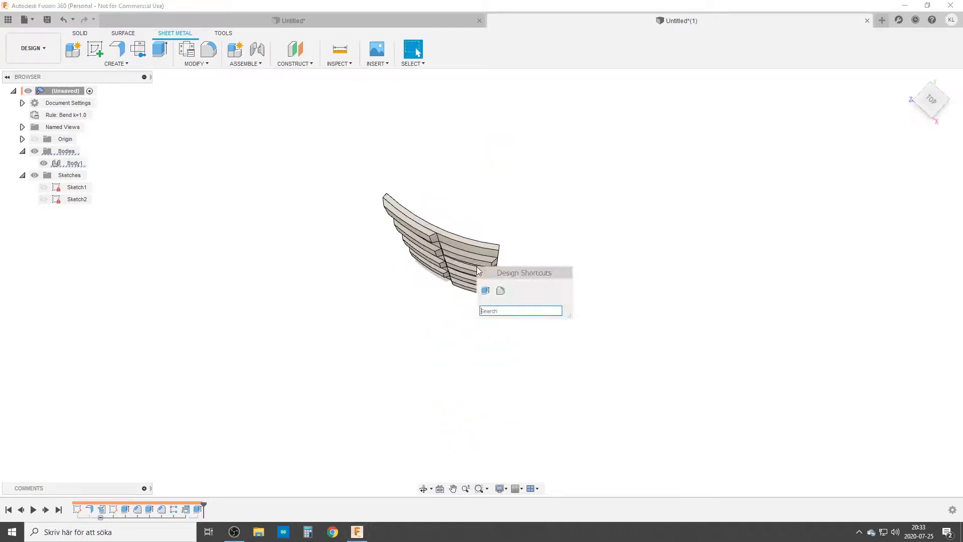
text(cir)
click(526, 349)
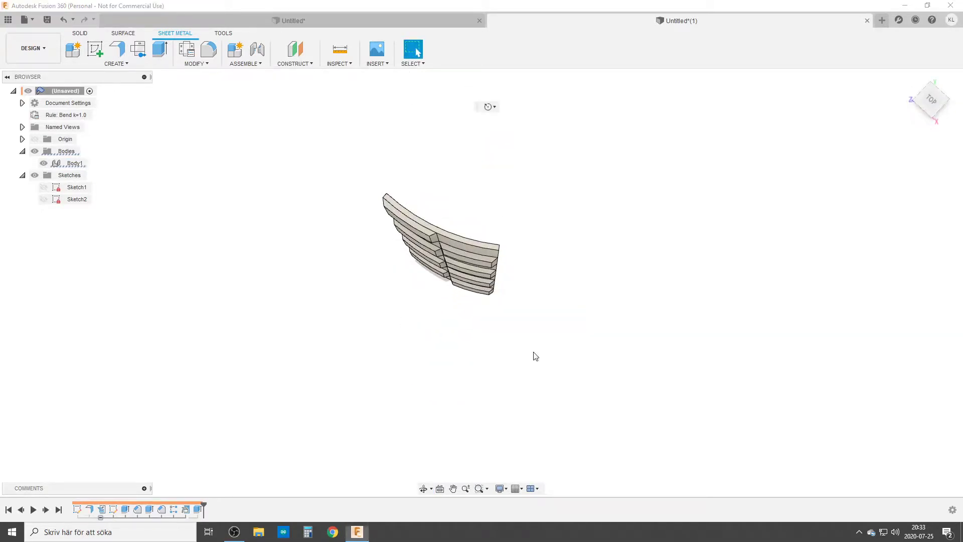
click(469, 242)
click(898, 182)
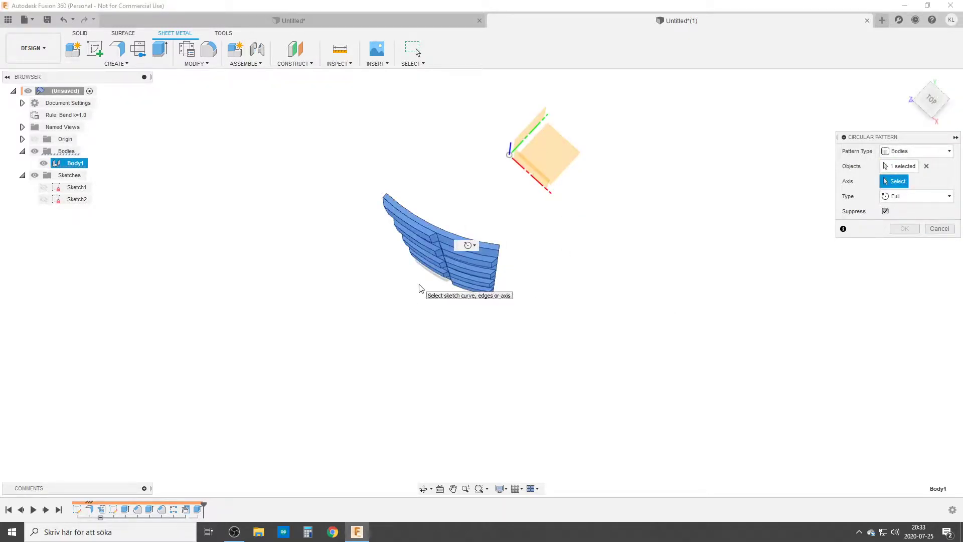
scroll(421, 288, up, 2)
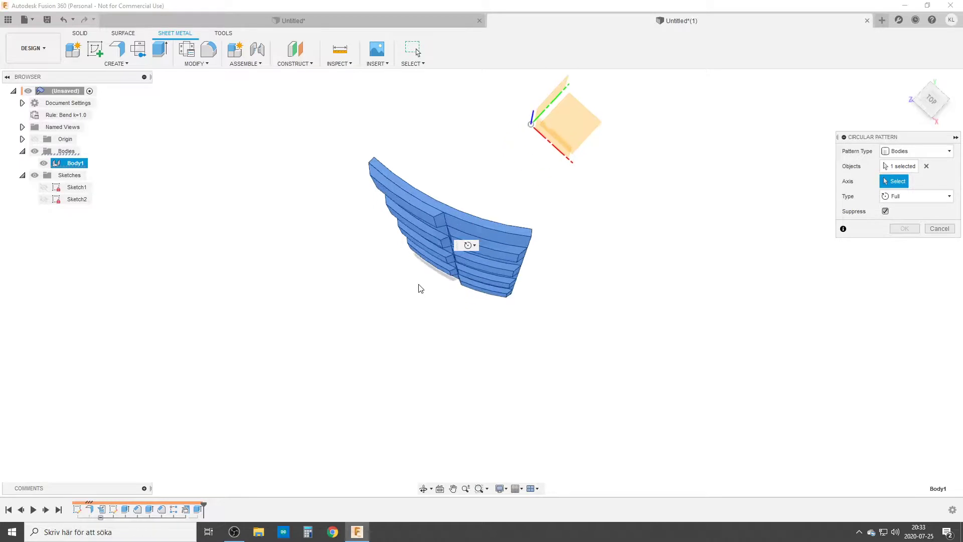
click(425, 199)
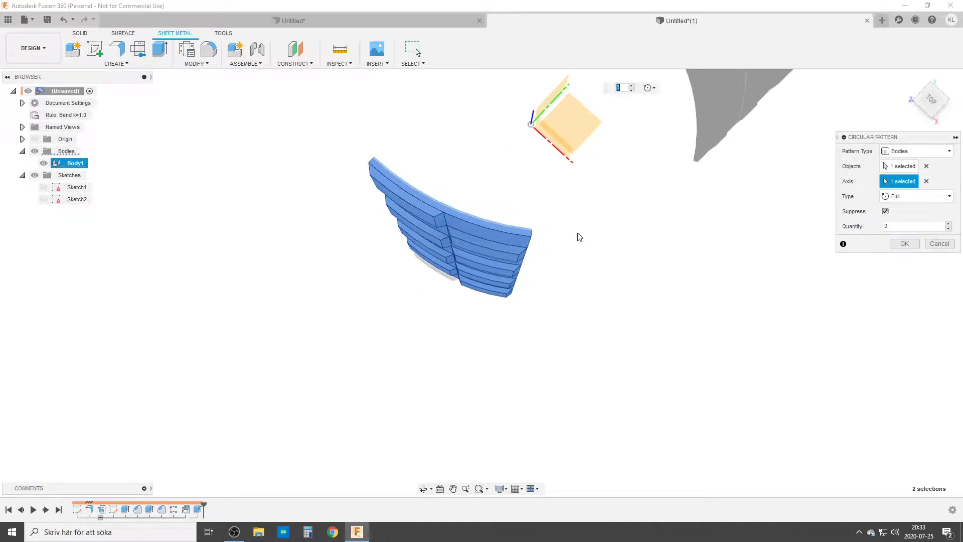
Step: Set the circular pattern's quantity to Nr_Pattern_cylinder over the full circle and create the pattern
scroll(700, 269, down, 3)
shift+middle_drag(689, 263, 511, 205)
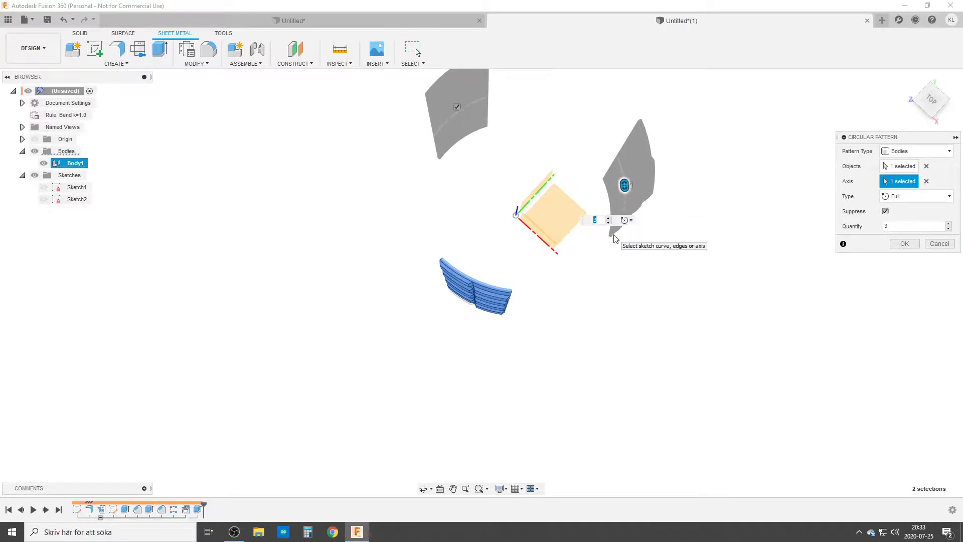
click(902, 226)
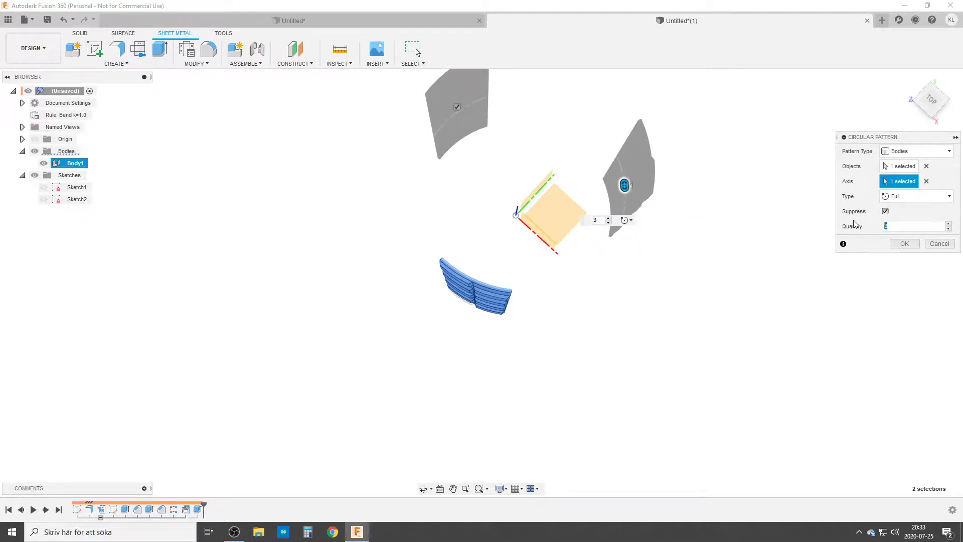
text(nr)
key(Down)
key(Return)
key(Return)
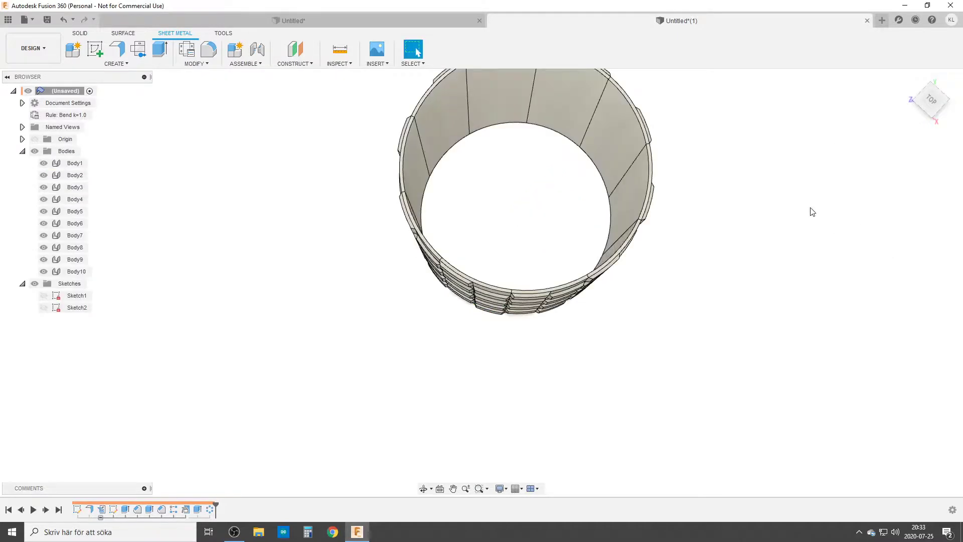
Step: Open the model's parameters, collapse the User Parameters group and place the dialog clear of the cylinder
shift+middle_drag(549, 254, 489, 273)
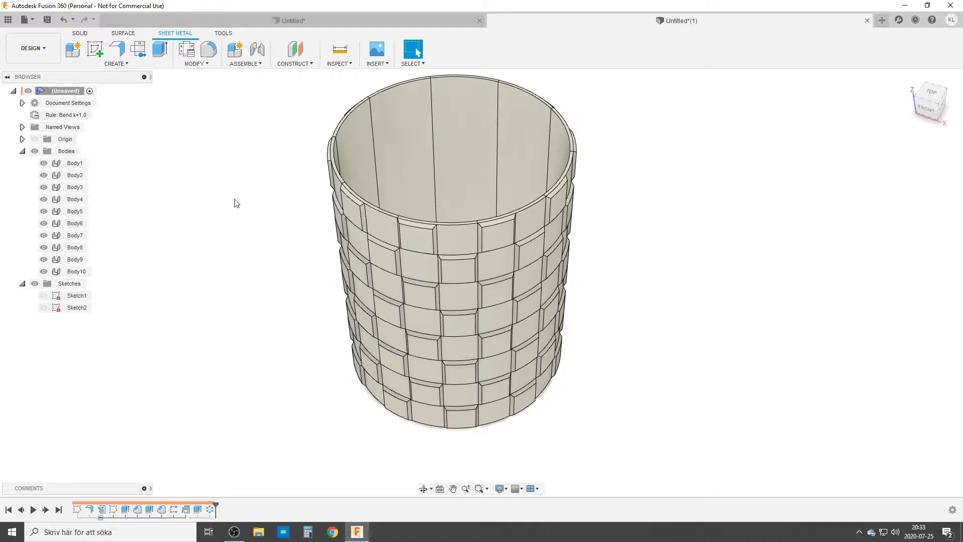
scroll(239, 203, down, 3)
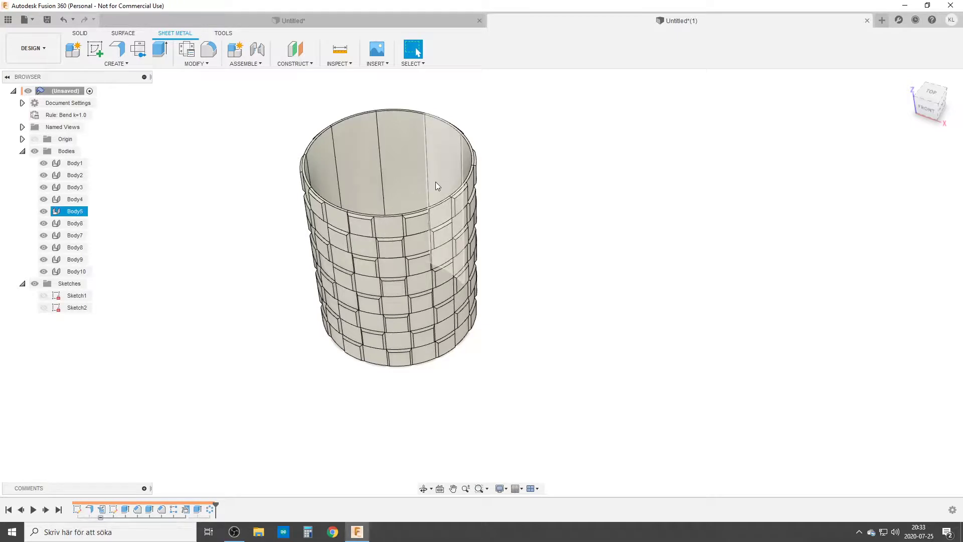
shift+middle_drag(522, 323, 512, 301)
click(195, 65)
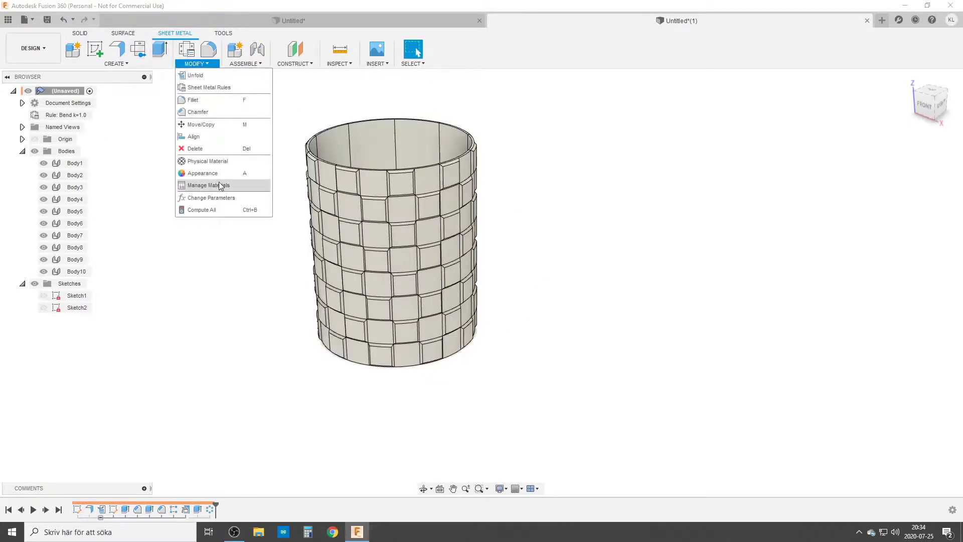
click(218, 200)
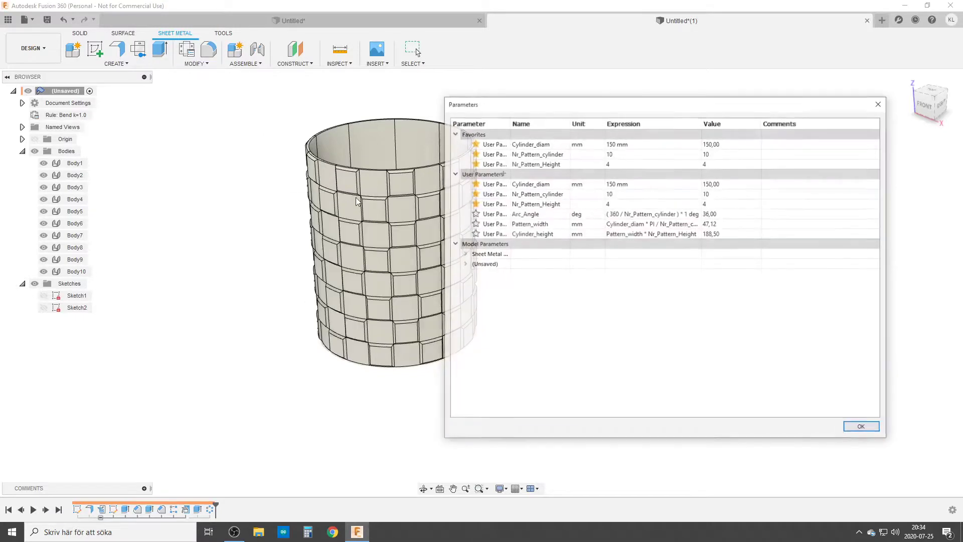
click(454, 174)
drag(565, 109, 643, 109)
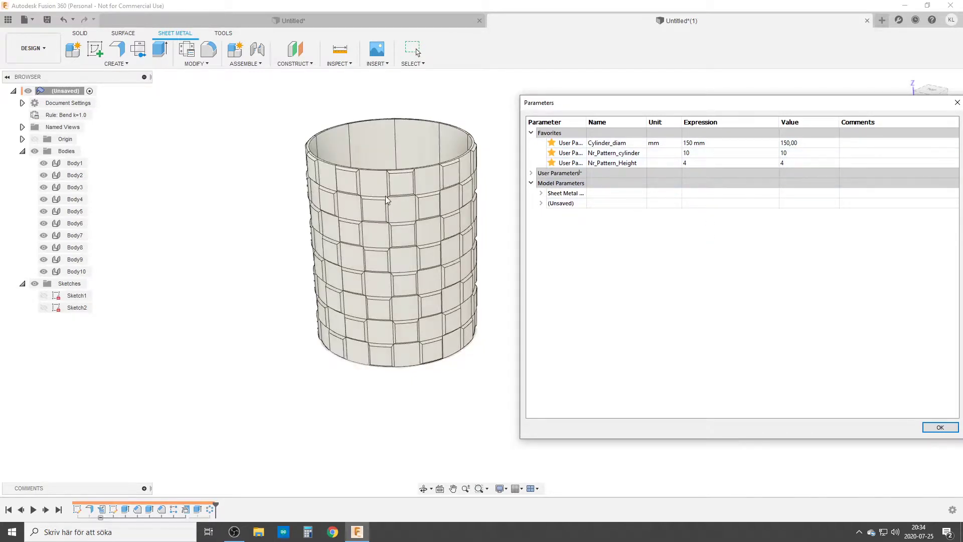
Step: Set Nr_Pattern_cylinder to 12 and Nr_Pattern_Height to 5
click(702, 152)
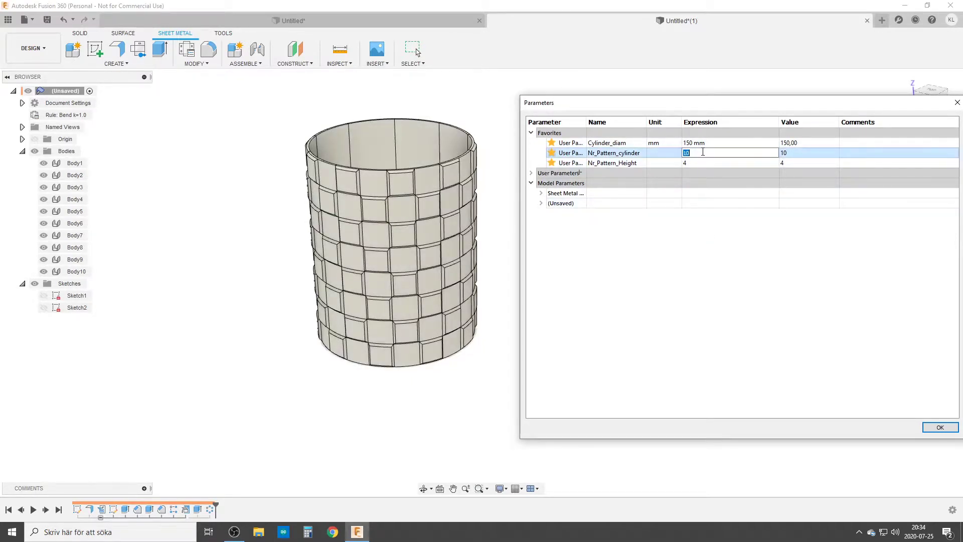
text(12)
key(Return)
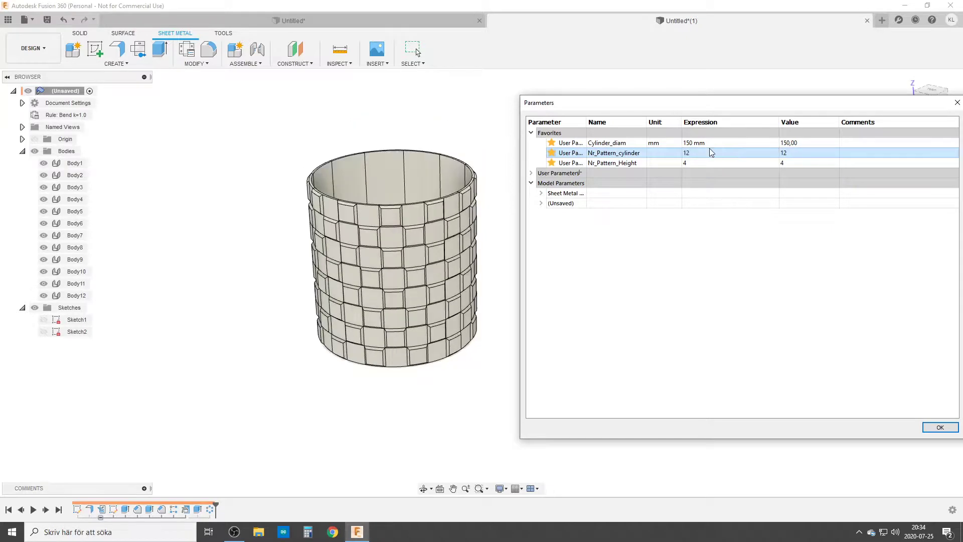
click(689, 164)
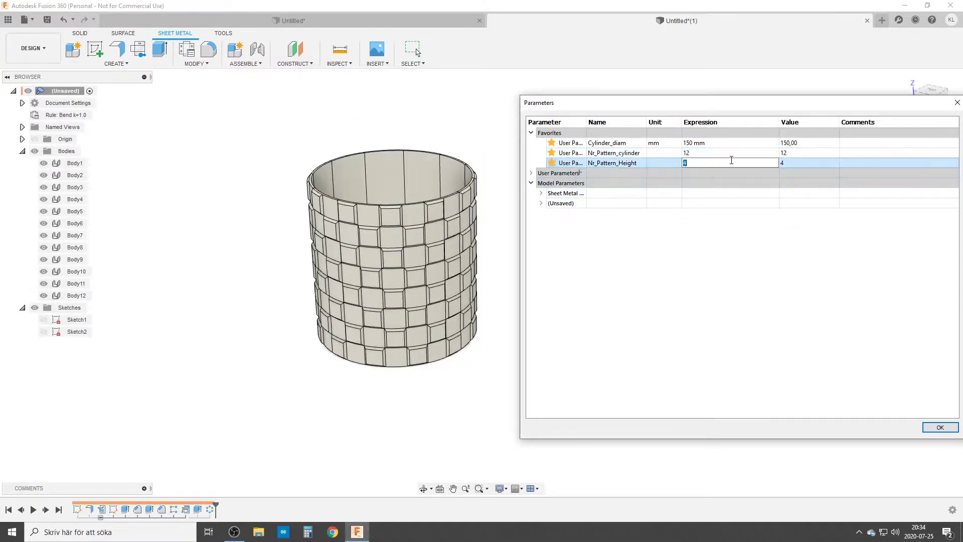
text(5)
key(Return)
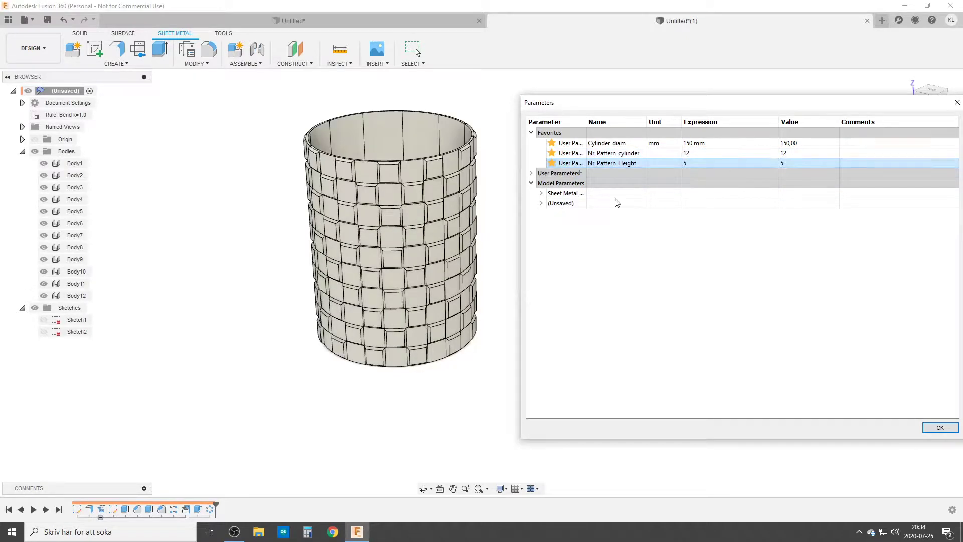
Step: Set the Cylinder_diam parameter to 200 mm to test the patterned cylinder at a larger diameter
click(766, 144)
text(200)
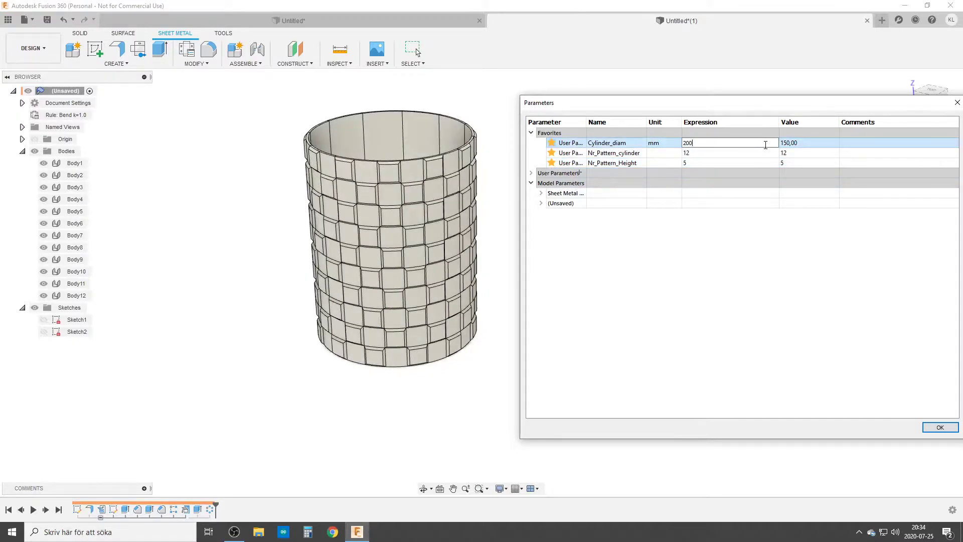
key(Return)
scroll(462, 243, down, 3)
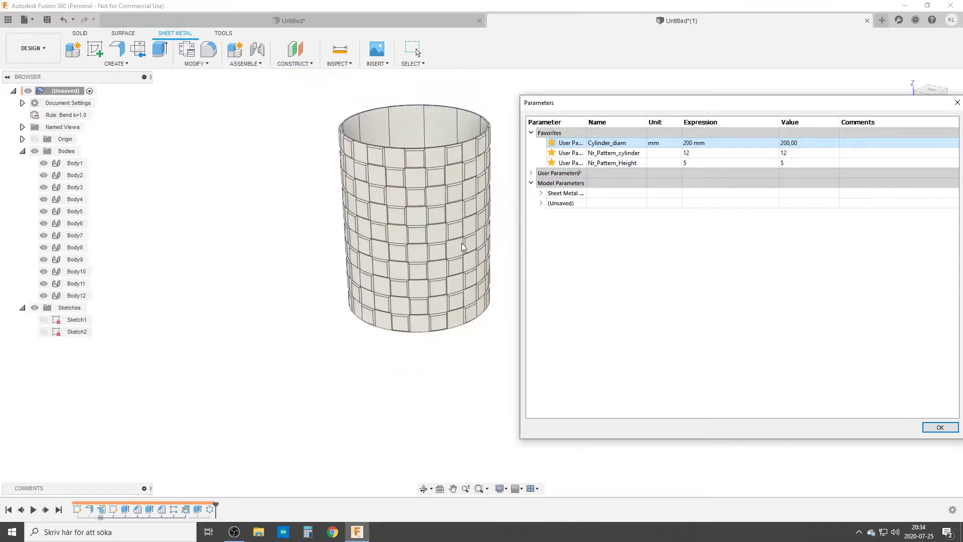
Step: Set the Cylinder_diam parameter to 100 mm, check the resized pattern and close the parameters
click(708, 142)
text(100)
key(Return)
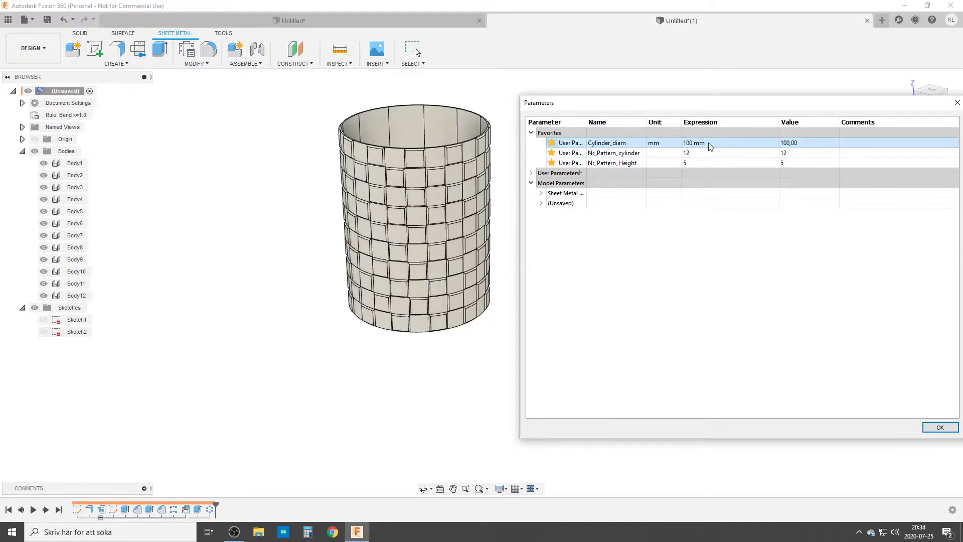
scroll(451, 249, up, 3)
scroll(431, 254, up, 3)
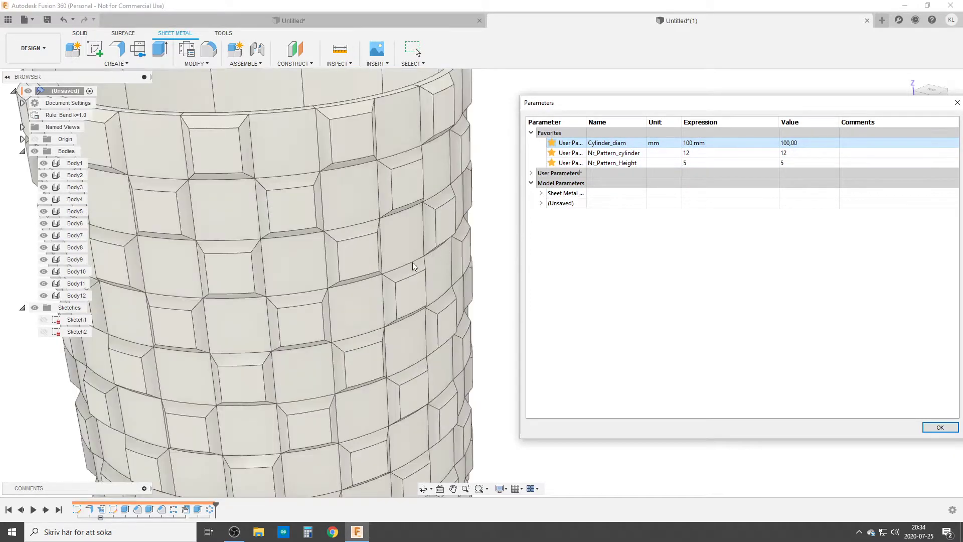
scroll(402, 268, down, 3)
shift+middle_drag(386, 275, 333, 307)
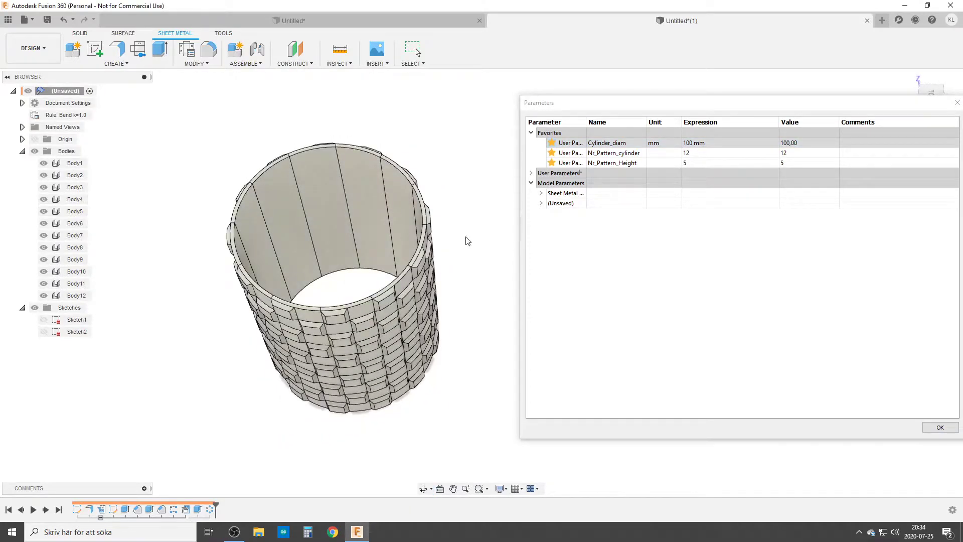
shift+middle_drag(320, 291, 366, 267)
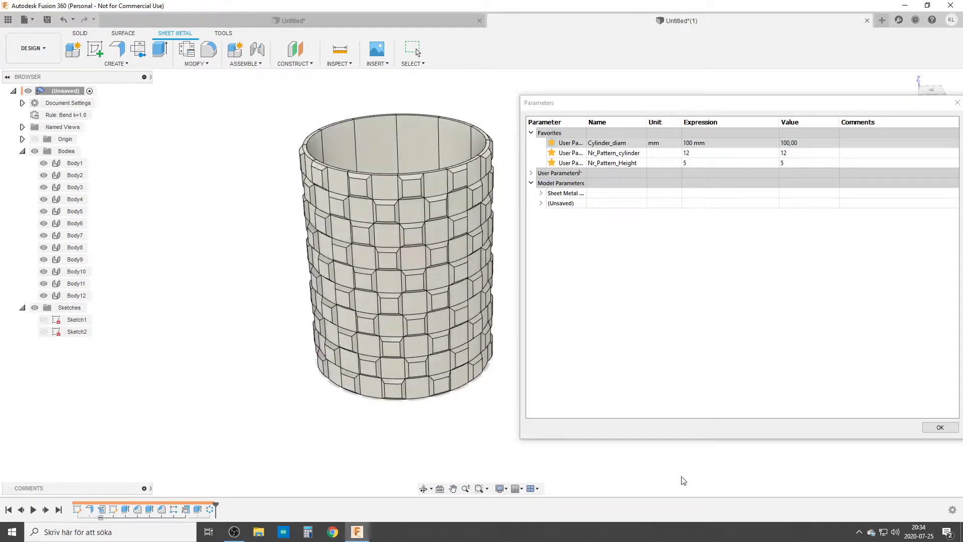
click(939, 427)
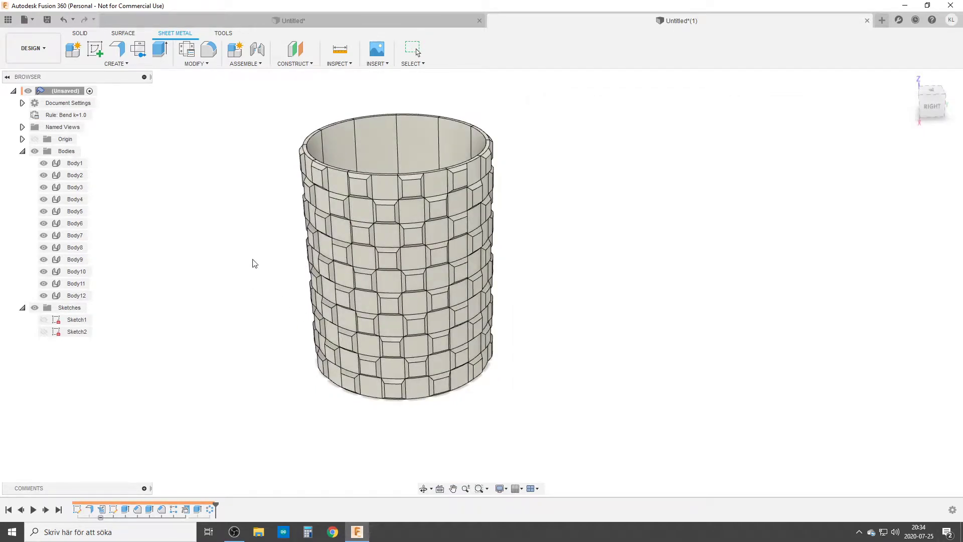
Step: Combine the twelve segment bodies with a Join operation, using Body1 as target and Body2 to Body12 as tools
click(79, 34)
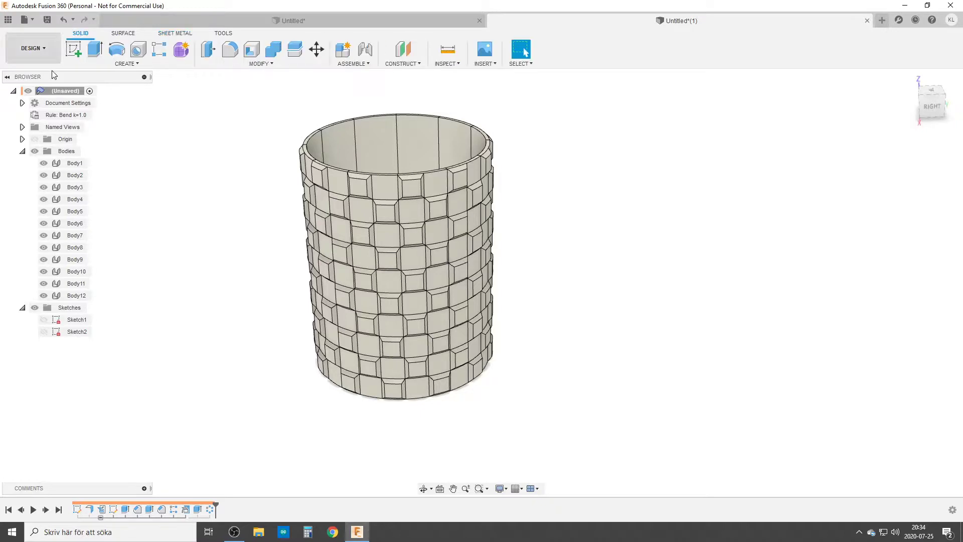
click(271, 48)
click(75, 163)
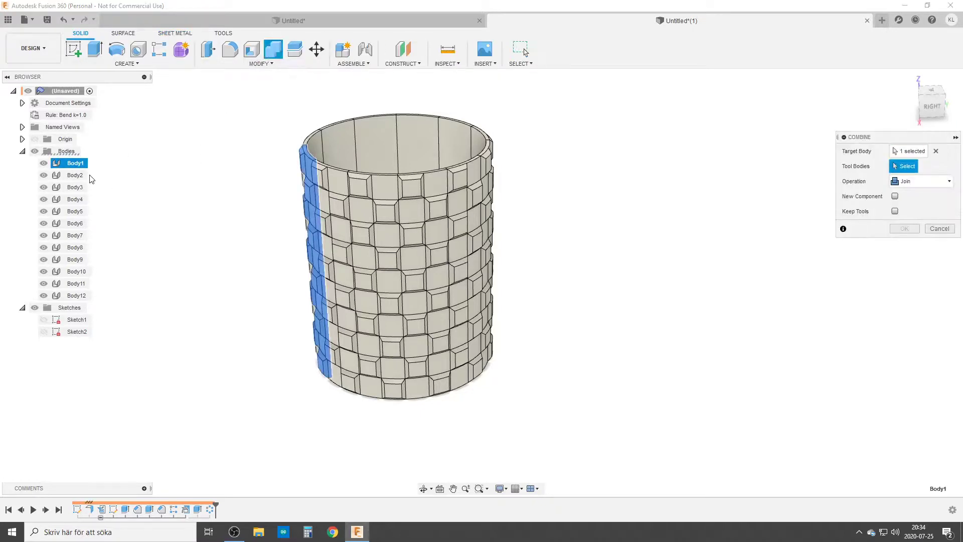
click(75, 175)
shift+click(75, 296)
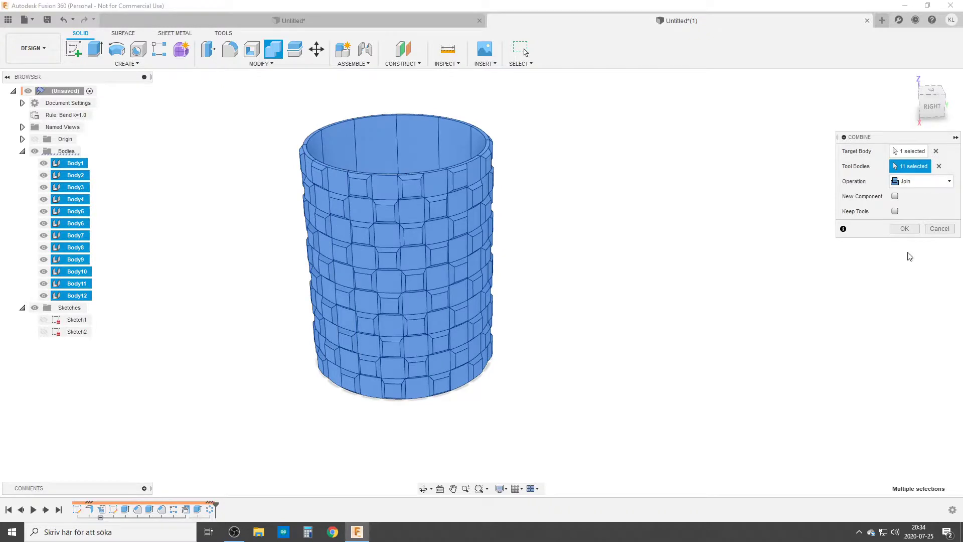
click(905, 228)
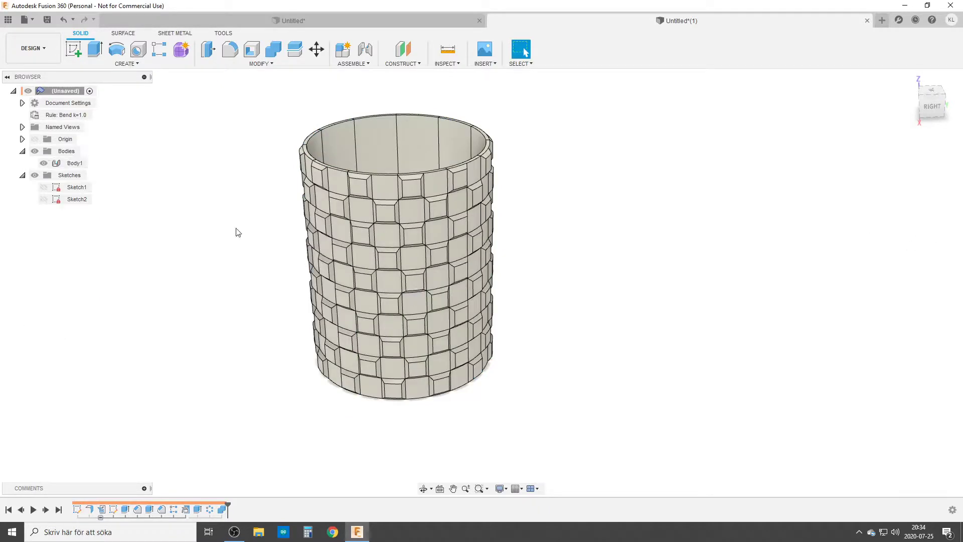
Step: Sketch a circle centred on the origin on the horizontal base plane with diameter Cylinder_diam, and finish the sketch
shift+middle_drag(444, 215, 428, 258)
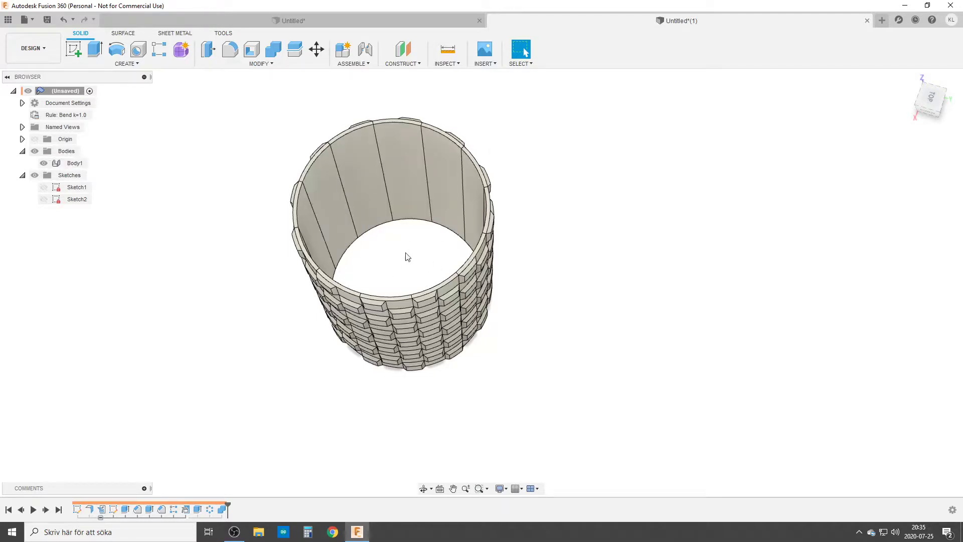
mouse_move(407, 257)
shift+middle_down()
mouse_move(397, 215)
mouse_move(400, 265)
mouse_move(390, 249)
shift+middle_up()
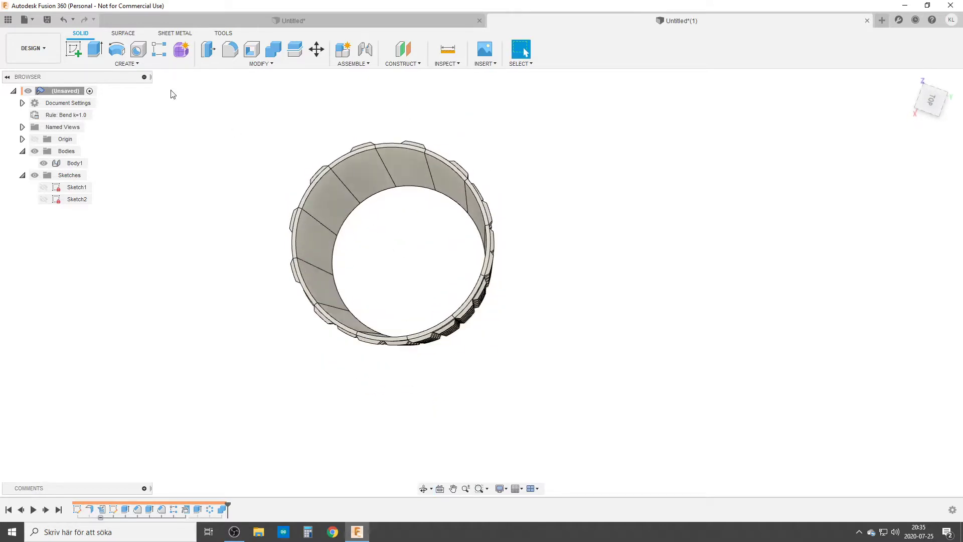
click(74, 49)
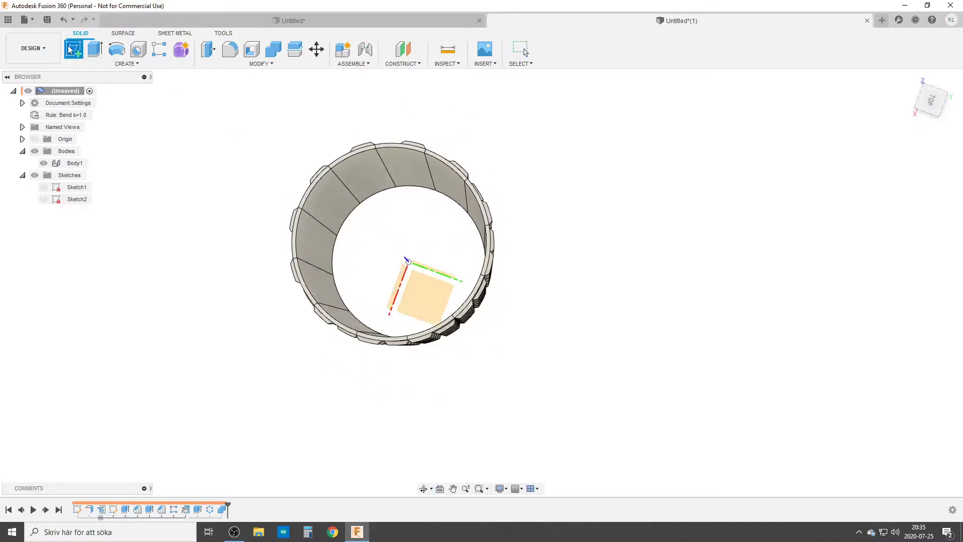
click(419, 303)
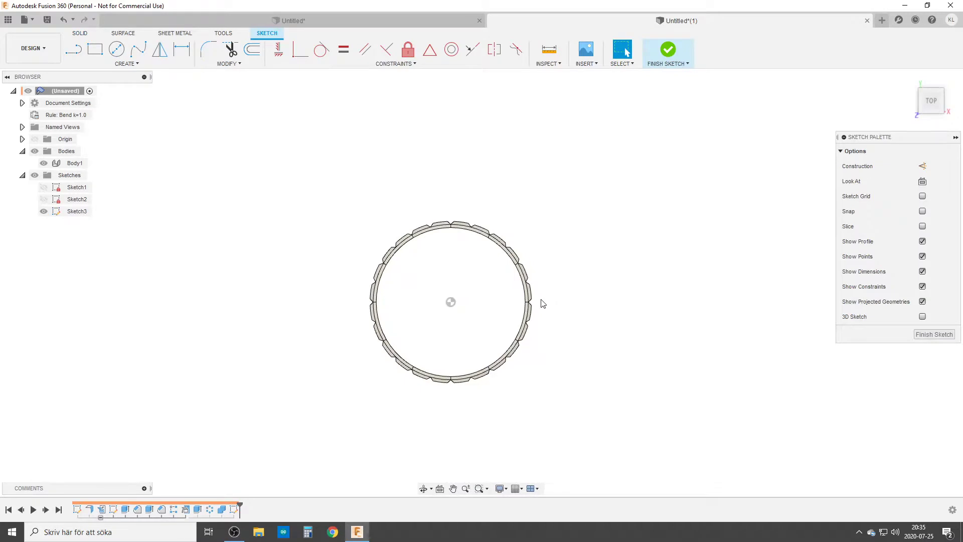
key(c)
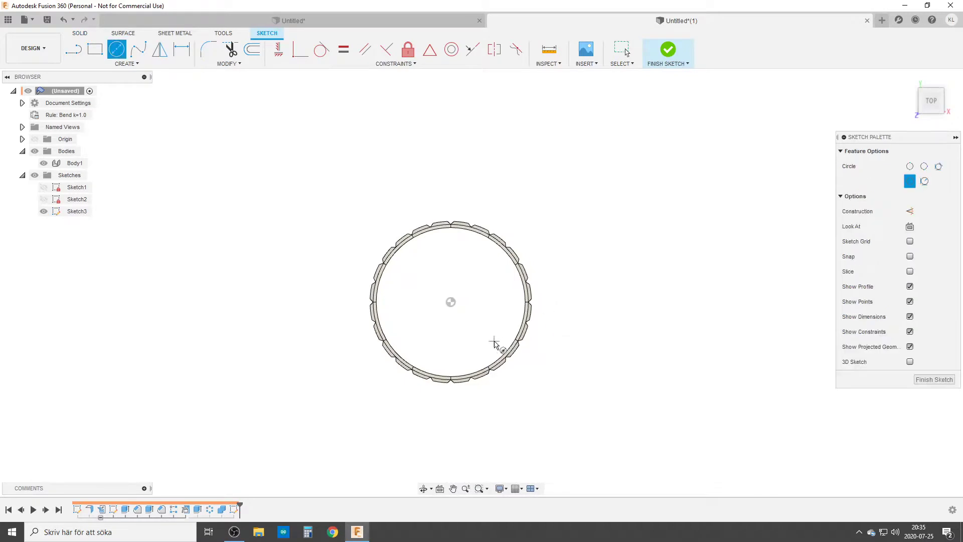
click(451, 302)
text(c)
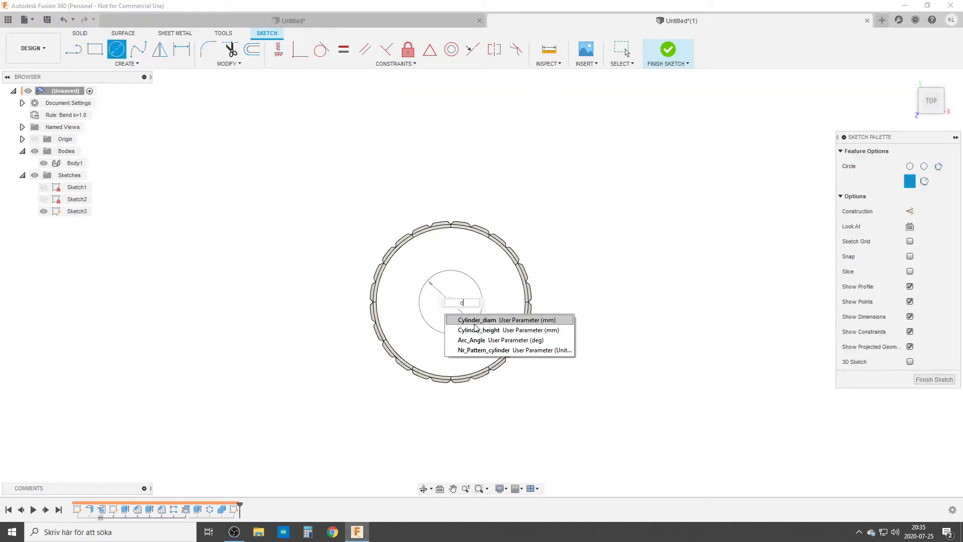
text(y)
click(494, 320)
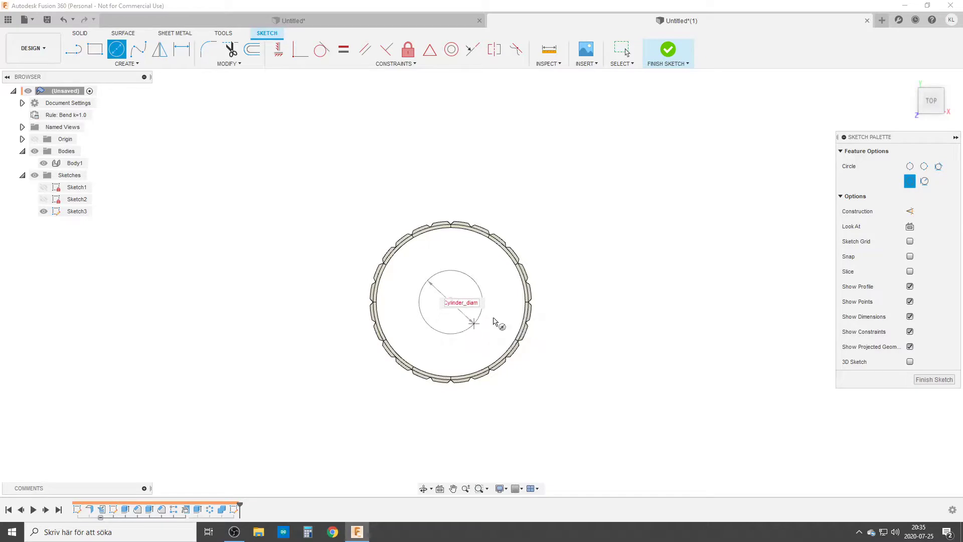
key(Tab)
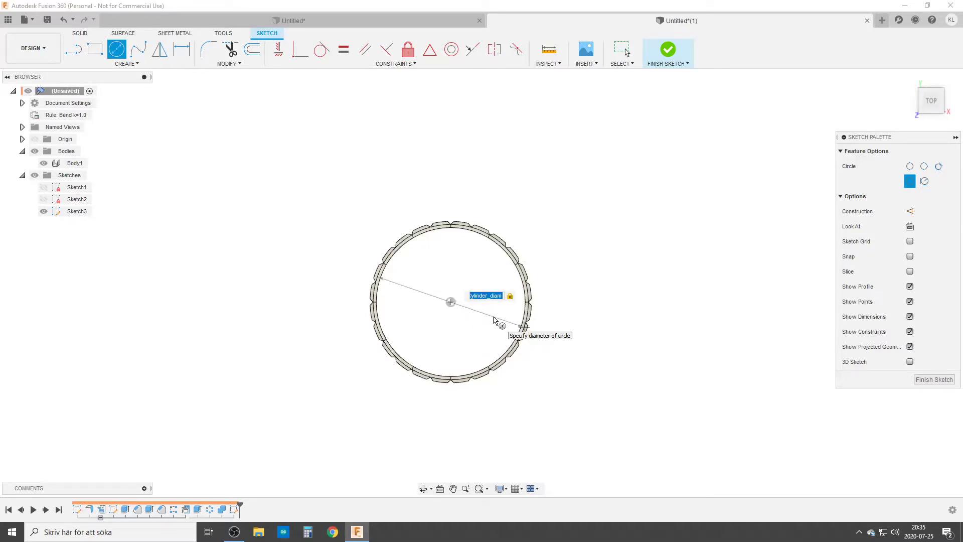
key(Return)
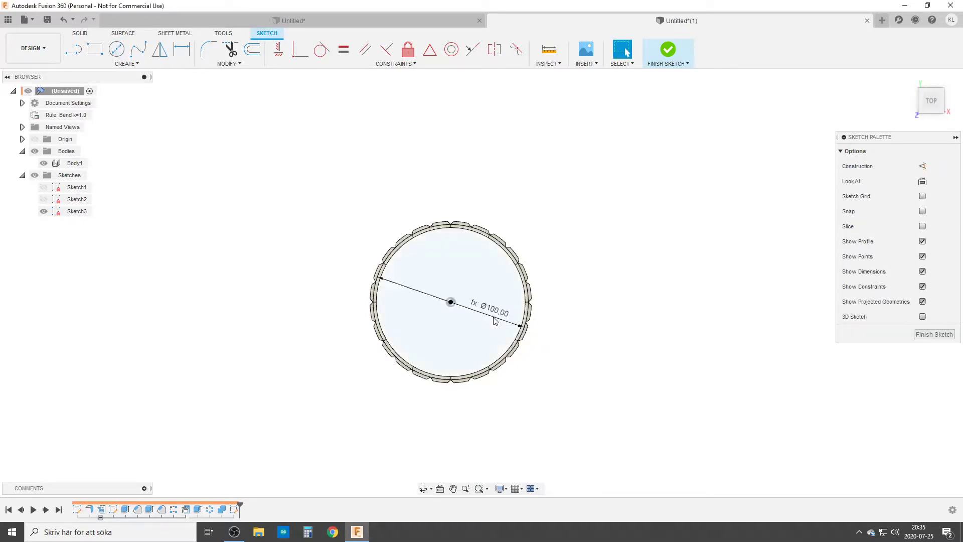
click(950, 335)
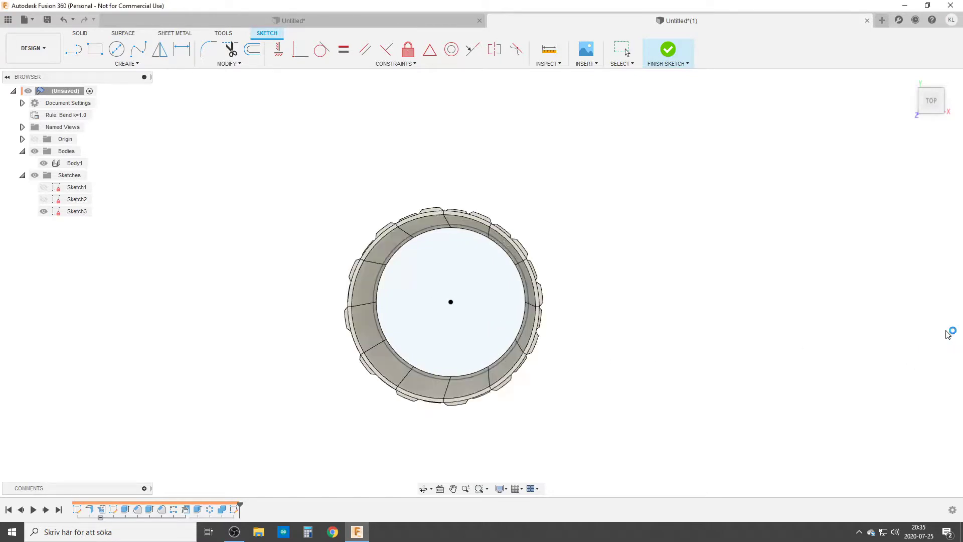
Step: Extrude the circle profile To Object up to the top rim of the patterned shell as a New Body
key(e)
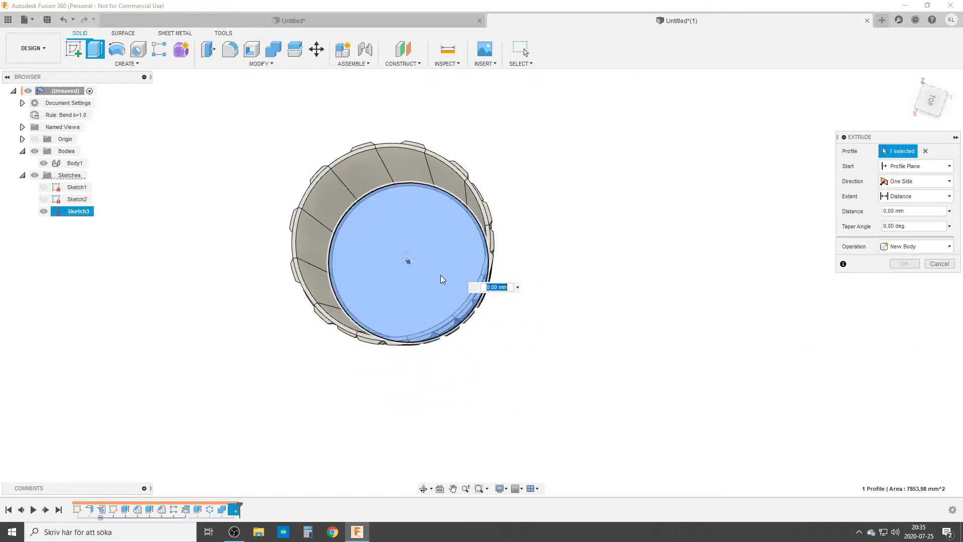
click(917, 198)
click(900, 217)
scroll(444, 274, up, 3)
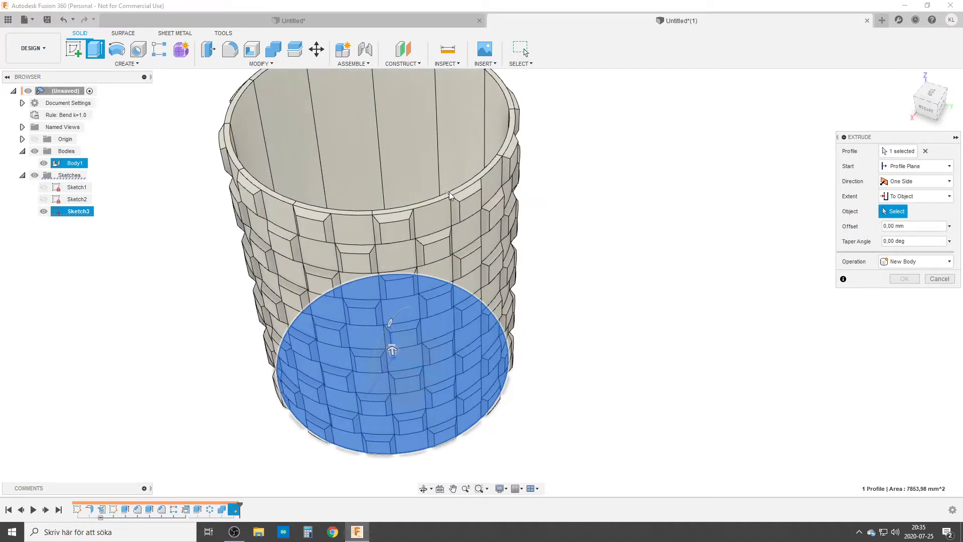
click(450, 195)
scroll(390, 225, down, 2)
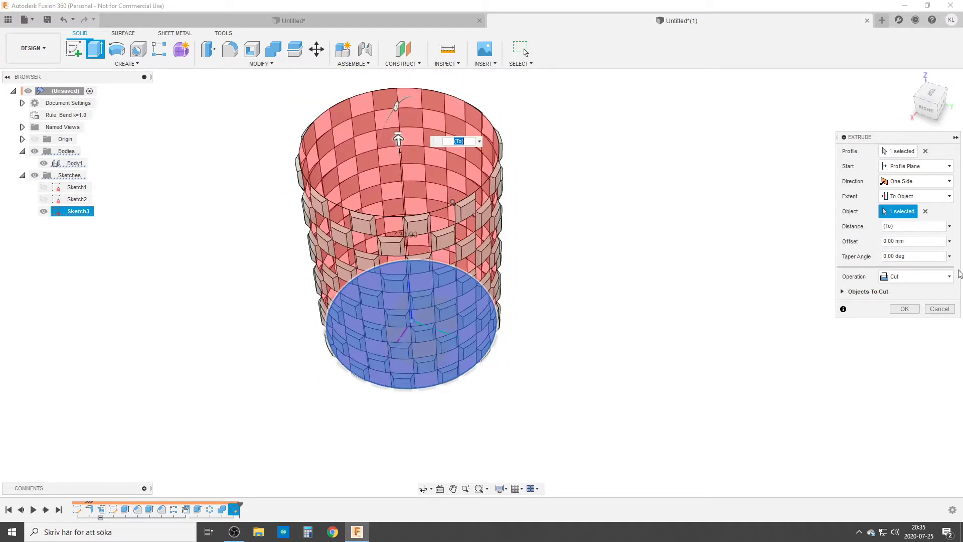
click(919, 274)
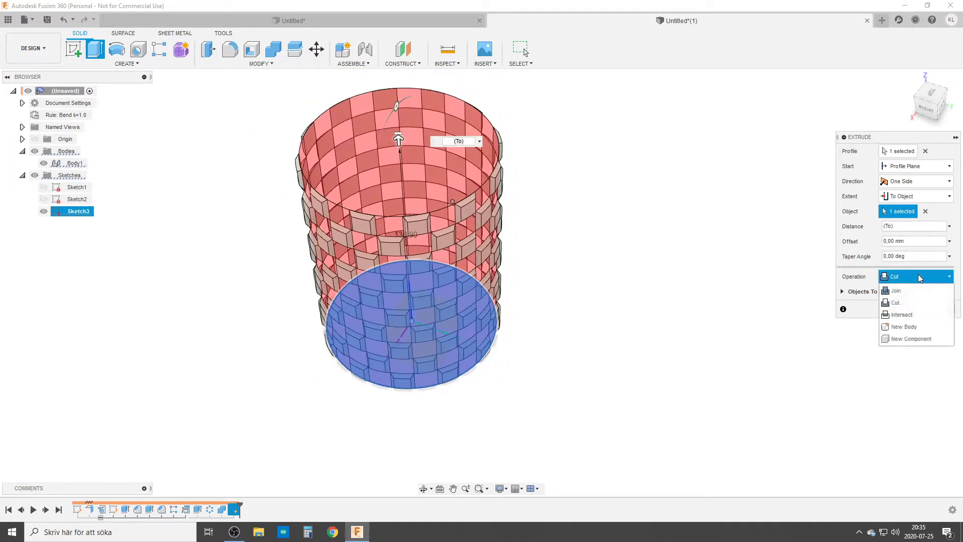
click(917, 327)
click(902, 296)
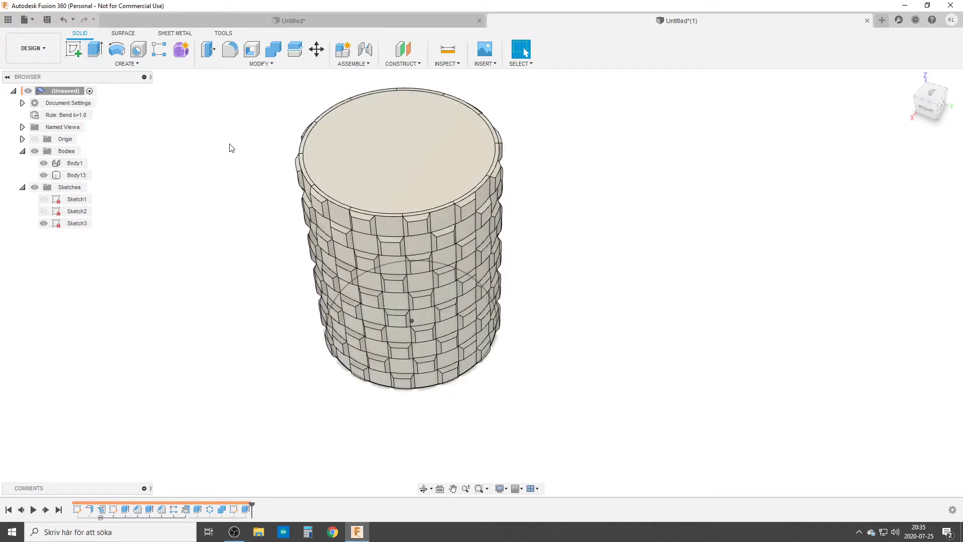
Step: Join the patterned shell Body1 to the solid core Body13 with Combine
click(273, 48)
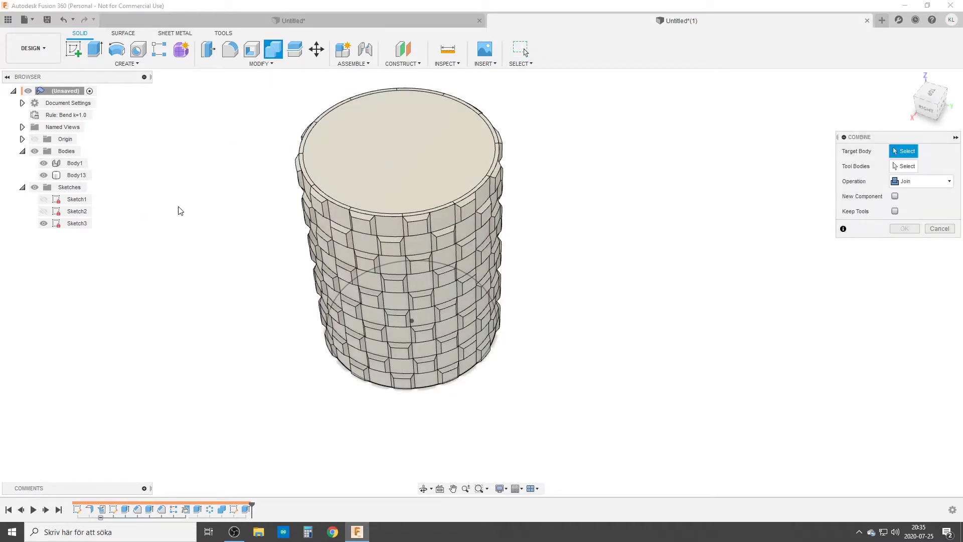
click(73, 176)
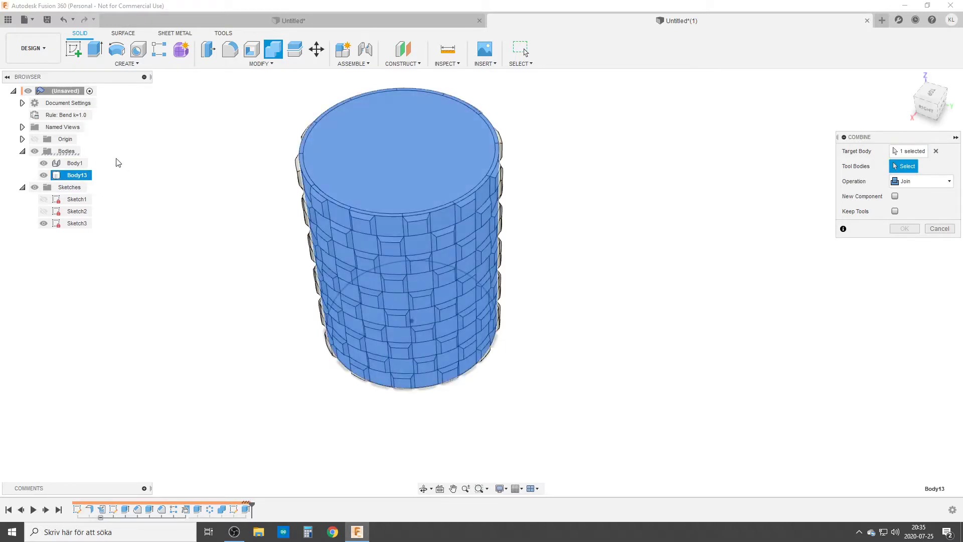
click(75, 164)
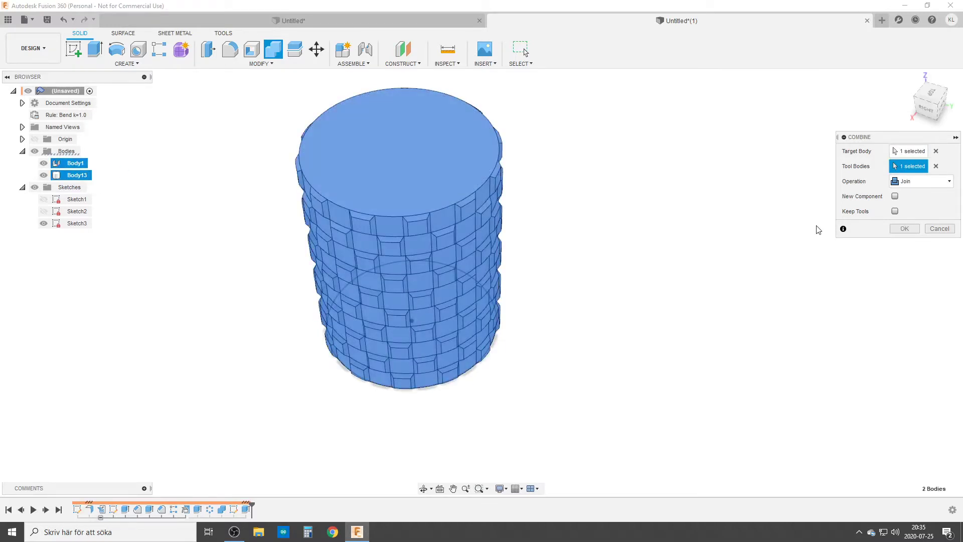
click(904, 229)
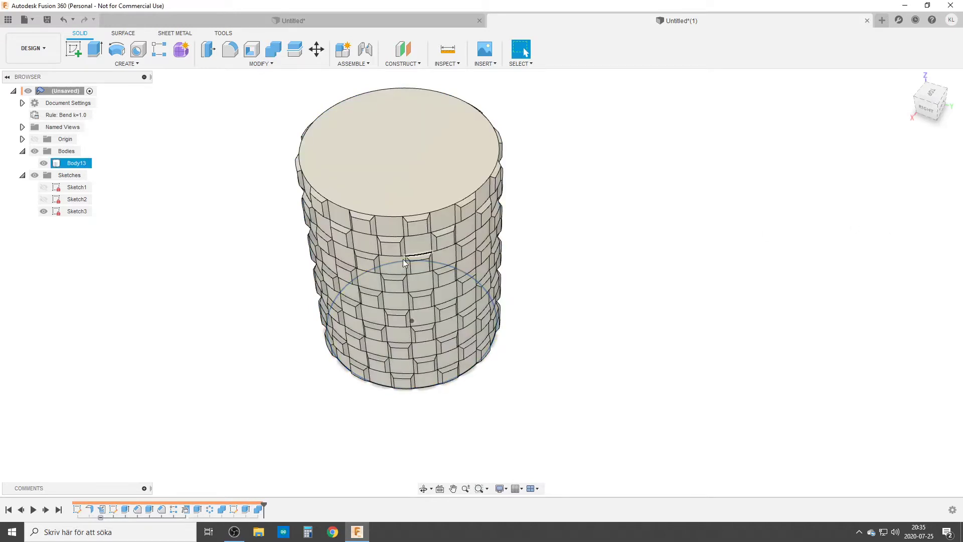
Step: Hide the core's circle sketch, Sketch3, and inspect the combined cylinder from several sides
click(44, 211)
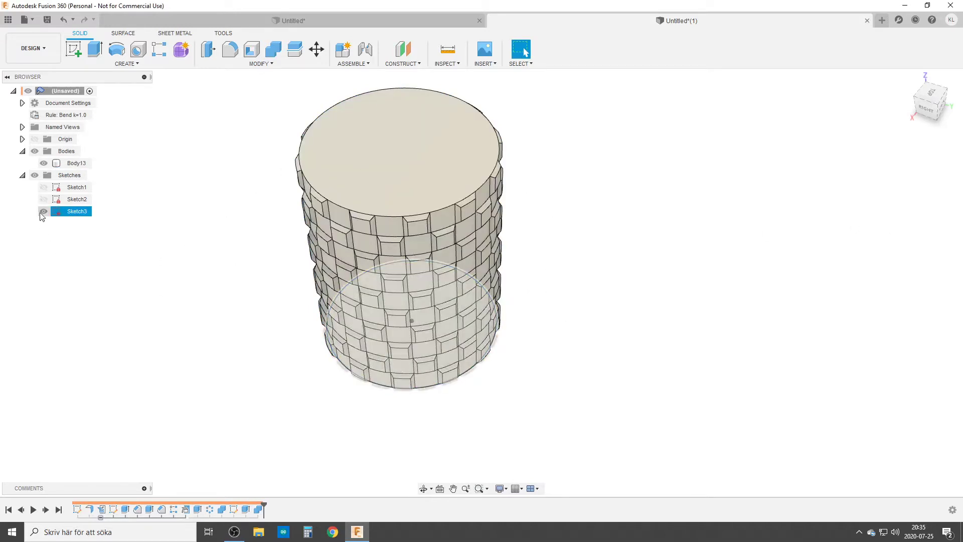
shift+middle_drag(605, 307, 600, 313)
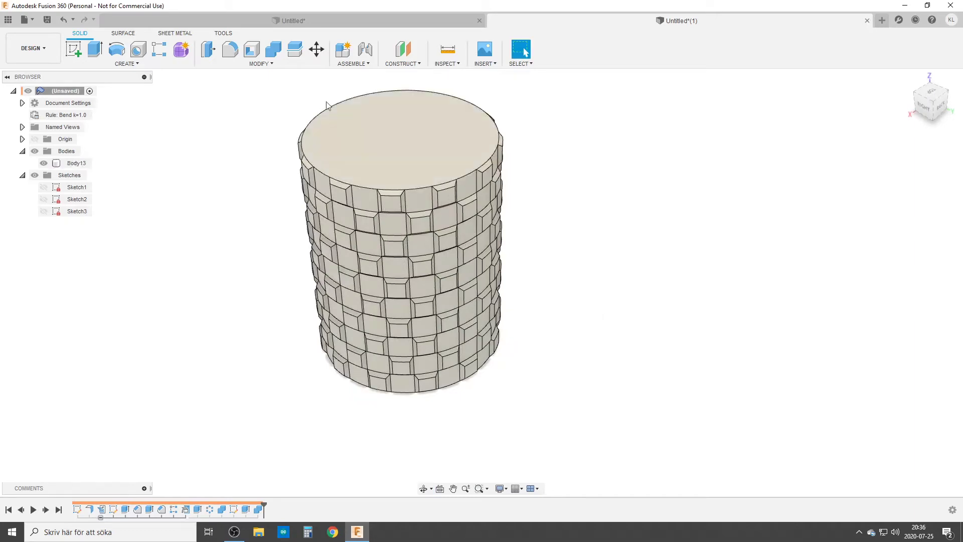
shift+middle_drag(527, 217, 400, 226)
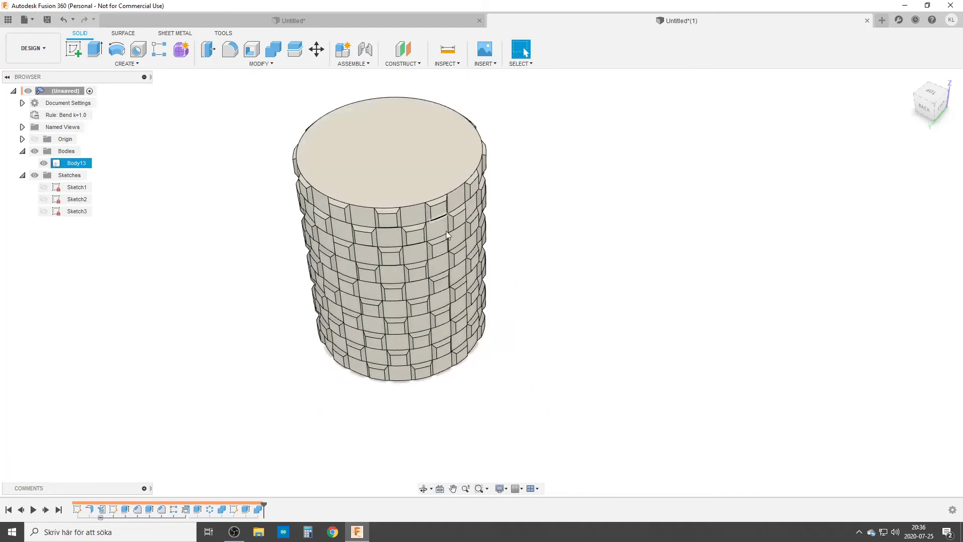
shift+middle_drag(411, 300, 378, 258)
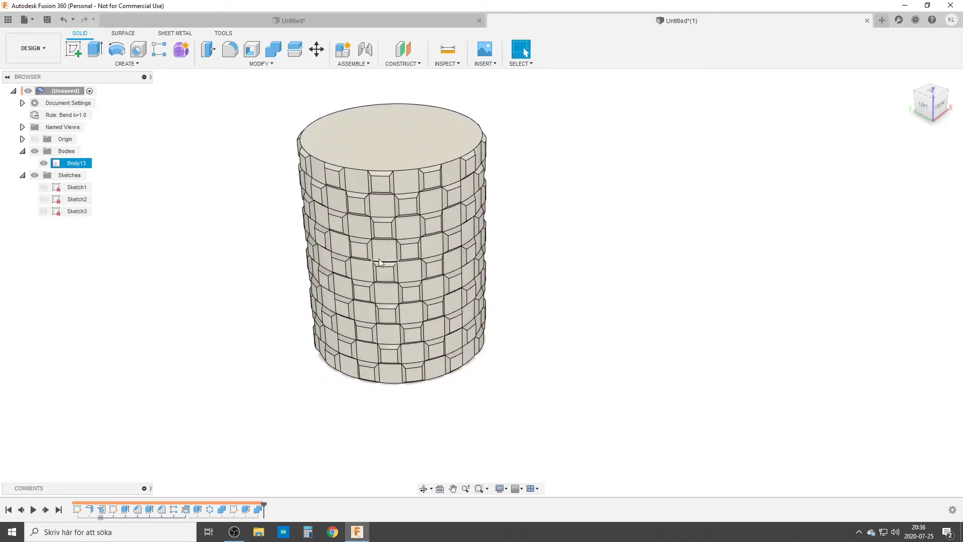